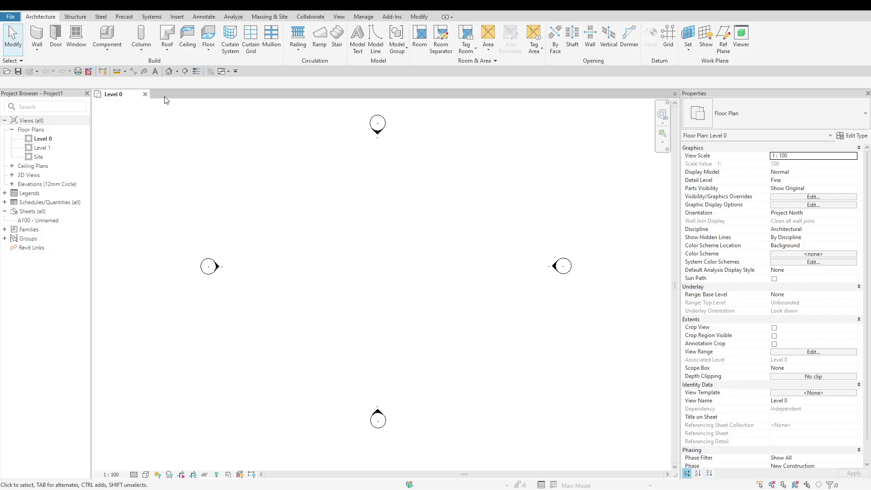
# Step: Draw a vertical wall about 3700 mm long of type Wall-Ext_102Bwk-75Ins-100LBlk-12P in the middle of the Level 0 plan
pyautogui.click(39, 49)
pyautogui.click(49, 70)
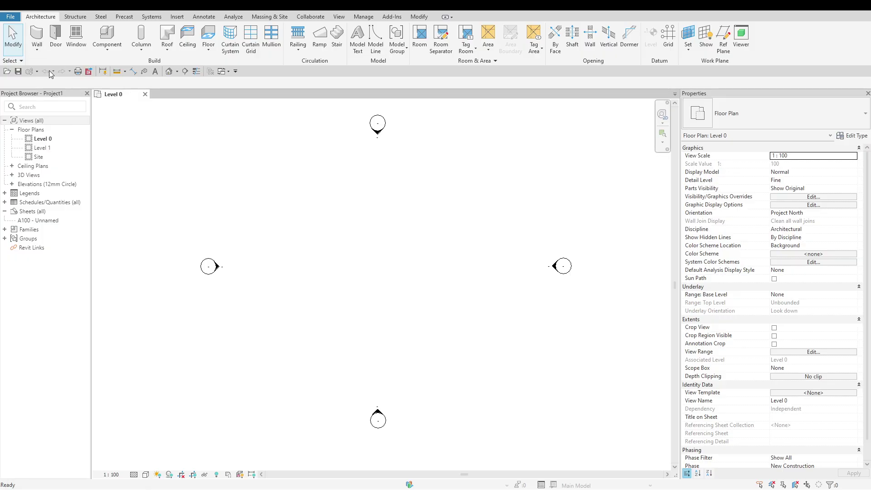
pyautogui.click(389, 240)
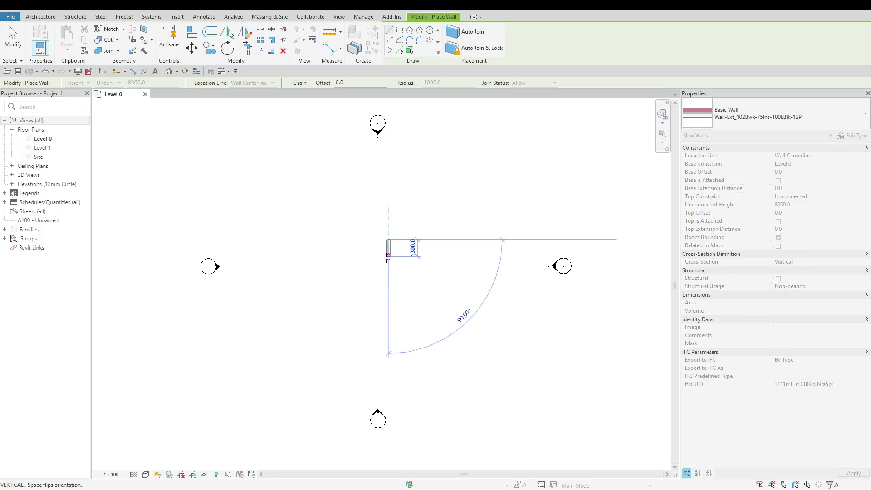
pyautogui.click(387, 287)
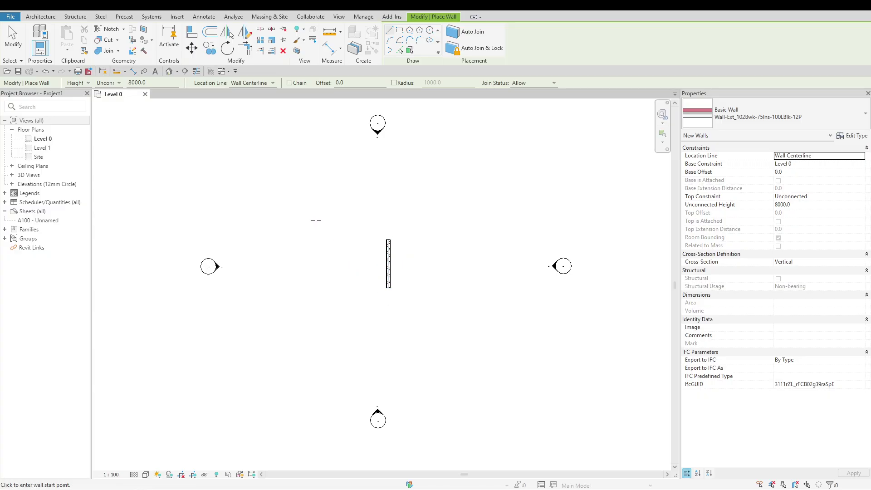
# Step: Show the wall in the default 3D view, oriented to its back-left corner, and end wall placement
pyautogui.click(167, 73)
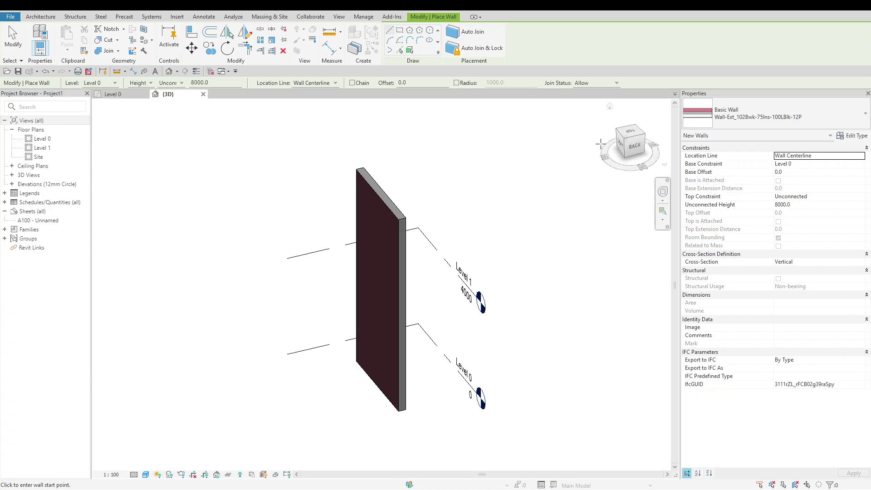
pyautogui.click(643, 138)
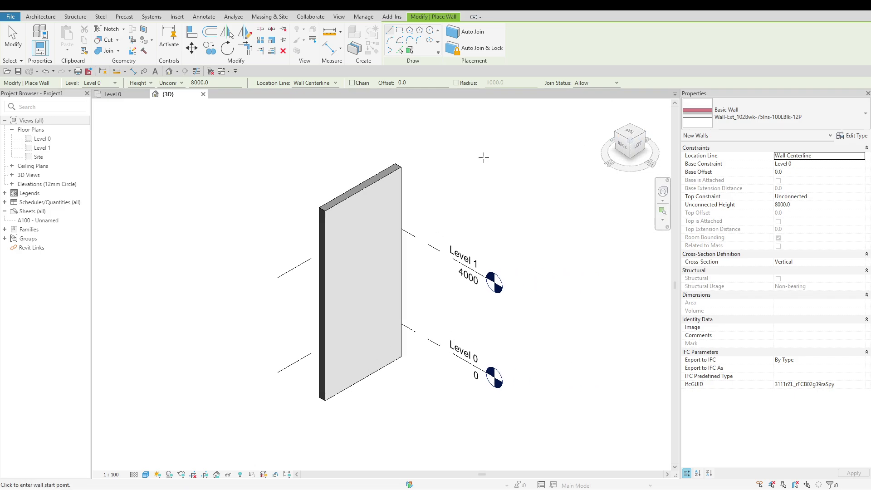
pyautogui.press('Escape')
pyautogui.press('Escape')
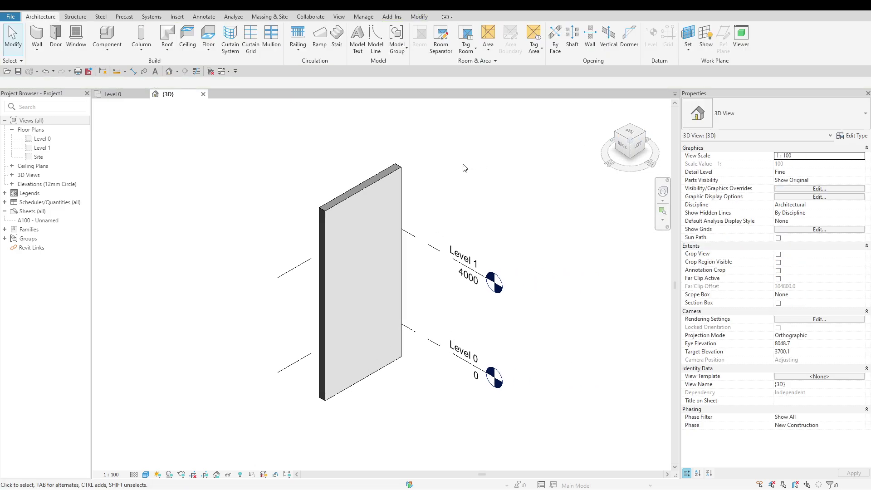
# Step: Set the wall's unconnected height to 4000 mm
pyautogui.click(401, 171)
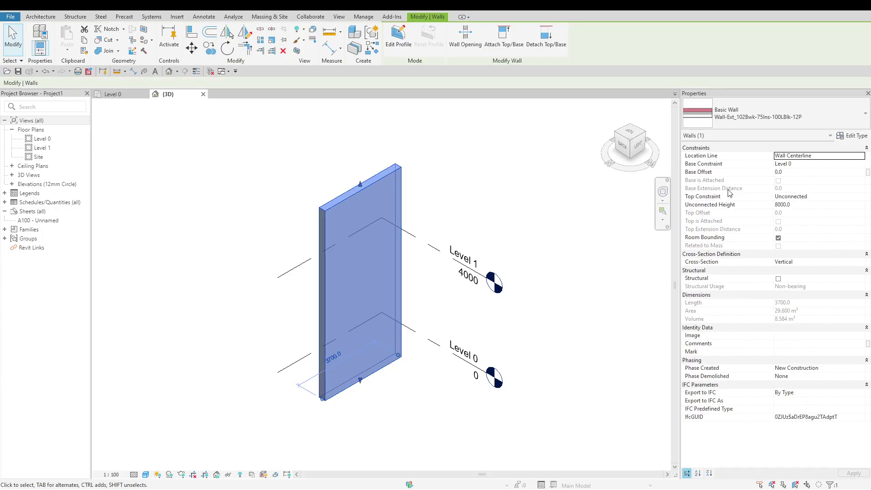
pyautogui.click(810, 204)
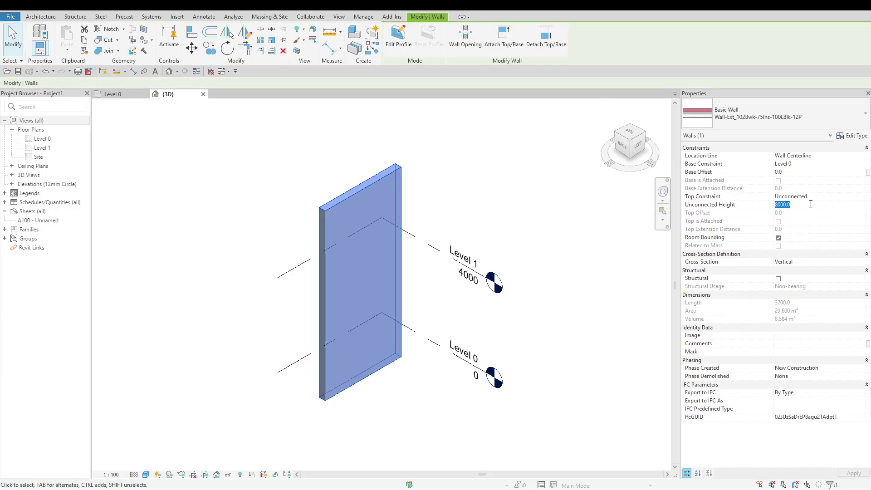
pyautogui.write('4000')
pyautogui.press('Return')
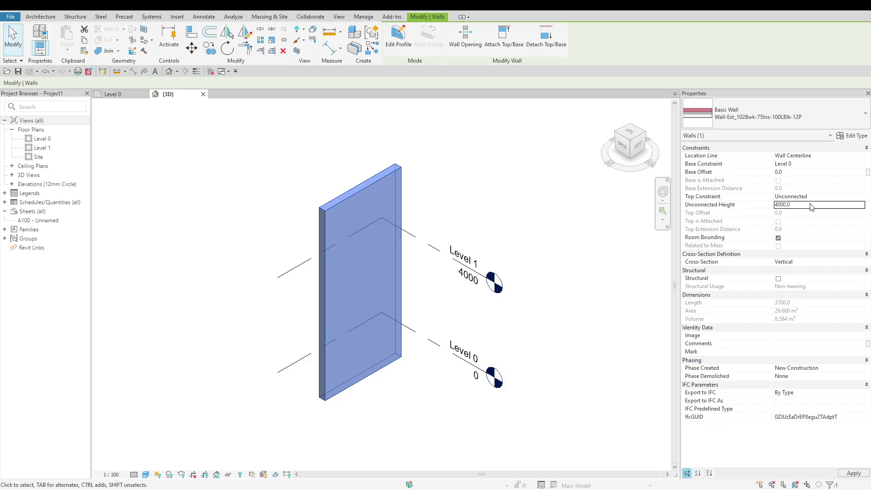
pyautogui.click(506, 218)
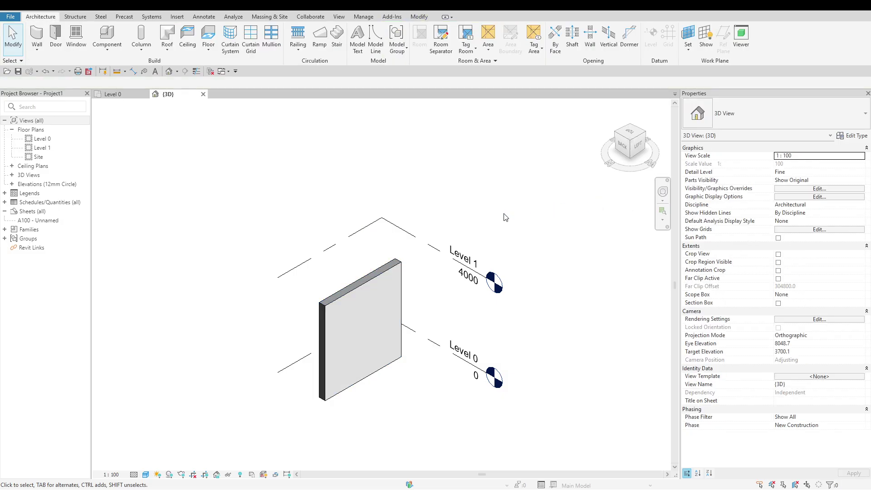
# Step: Set the work plane by picking the large light-grey face of the wall
pyautogui.scroll(3, 399, 393)
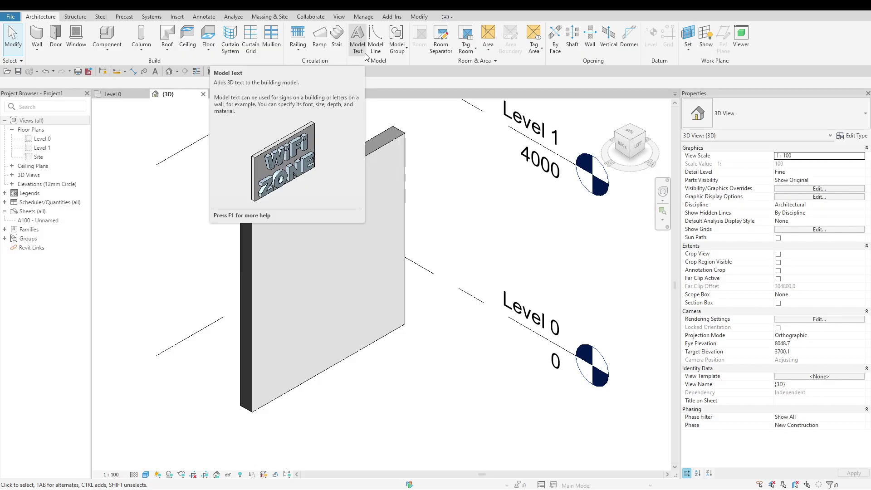
pyautogui.click(687, 55)
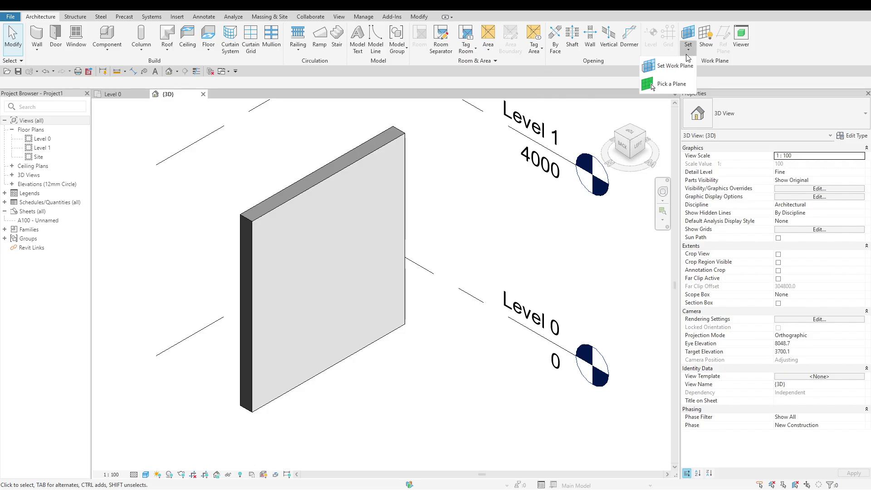
pyautogui.click(690, 89)
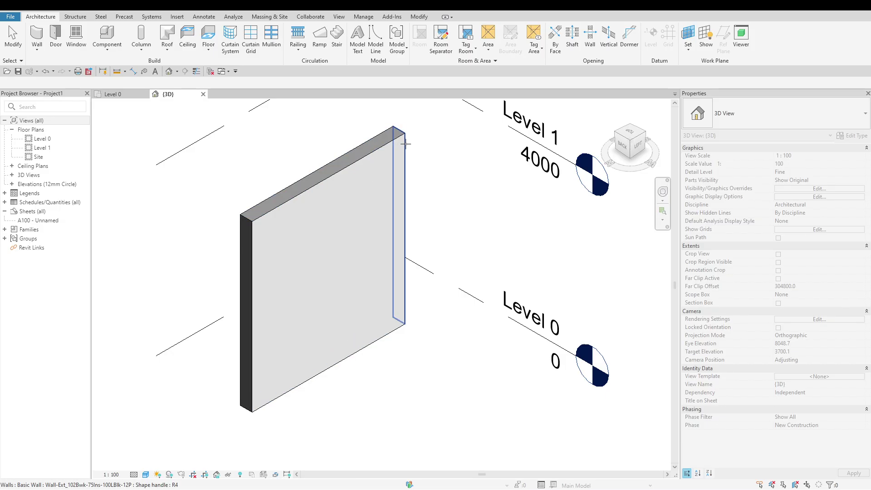
pyautogui.click(389, 146)
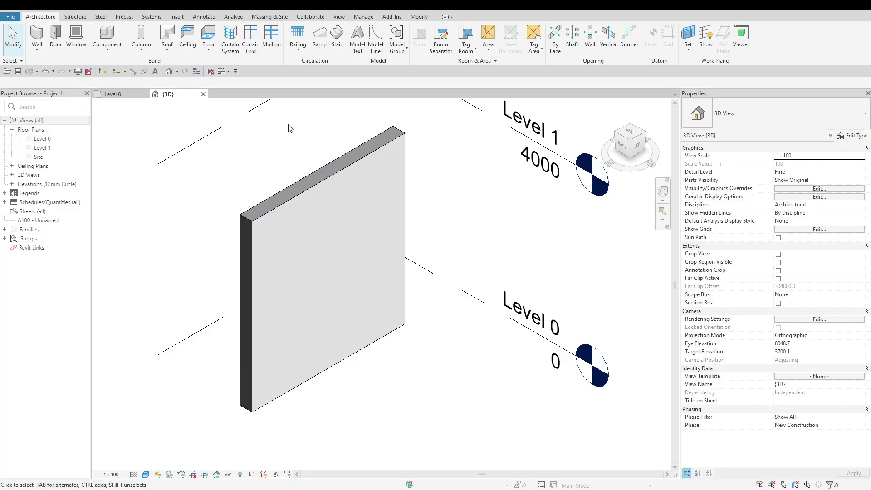
# Step: Create model text reading "Text A" and place it on the upper part of the wall face
pyautogui.click(75, 17)
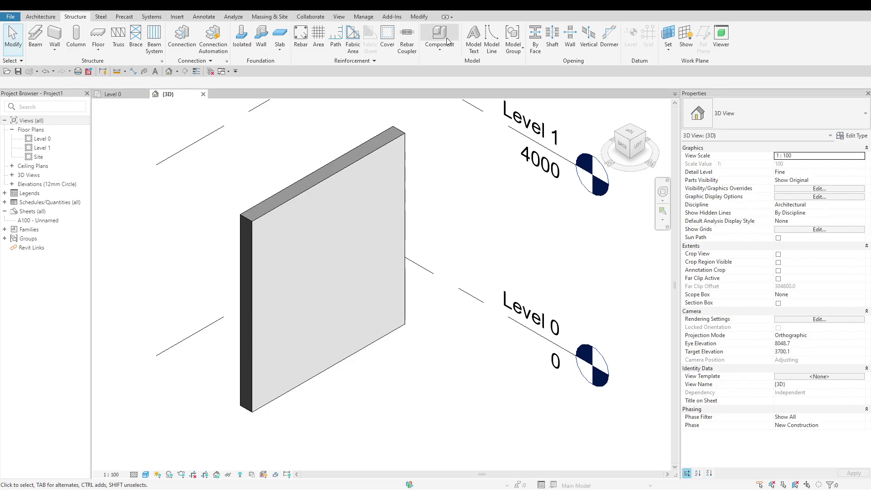
pyautogui.click(479, 55)
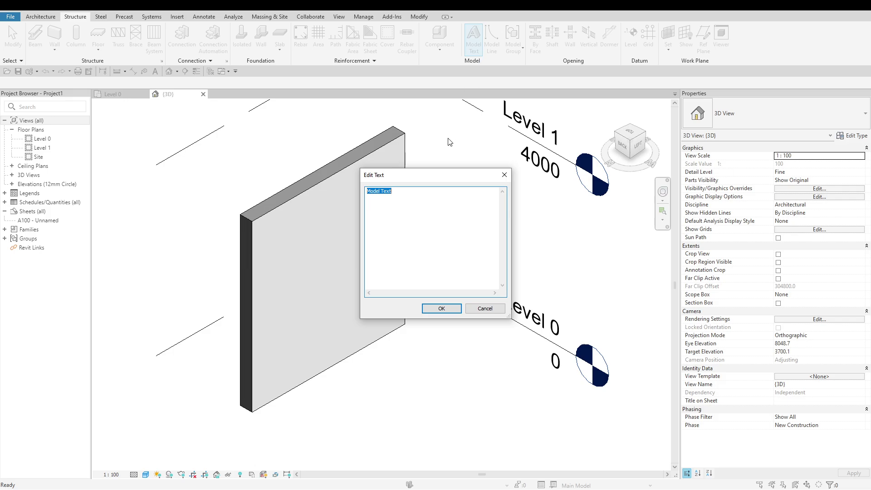
pyautogui.click(426, 212)
pyautogui.moveTo(381, 192); pyautogui.dragTo(364, 194)
pyautogui.press('BackSpace')
pyautogui.press('Delete')
pyautogui.click(385, 191)
pyautogui.write('A')
pyautogui.click(441, 308)
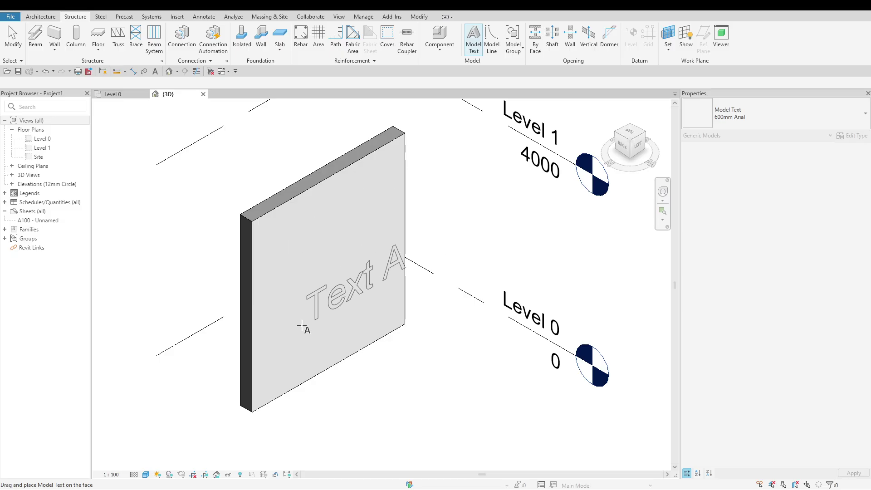
pyautogui.click(262, 277)
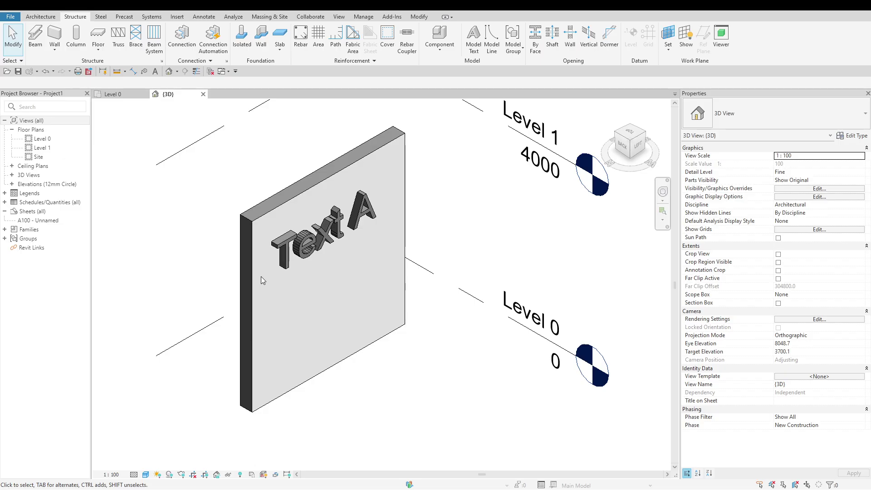
# Step: Assign the Cherry material to the model text on the wall
pyautogui.click(285, 264)
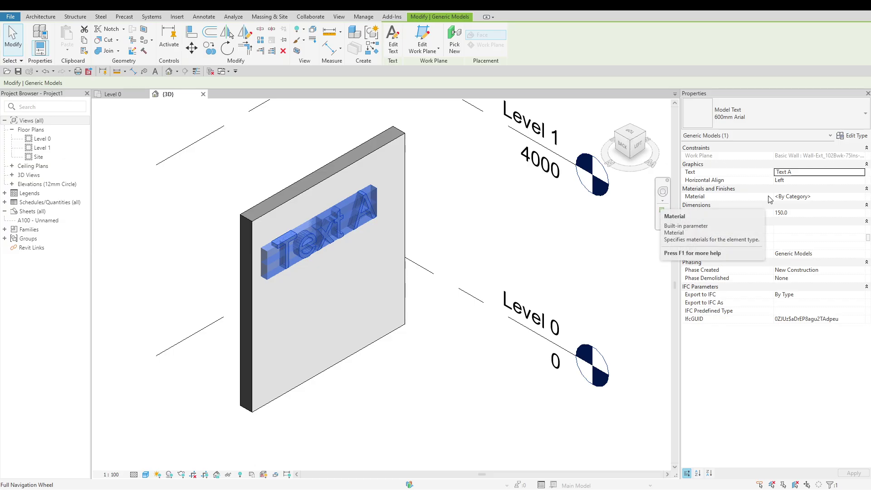
pyautogui.click(823, 197)
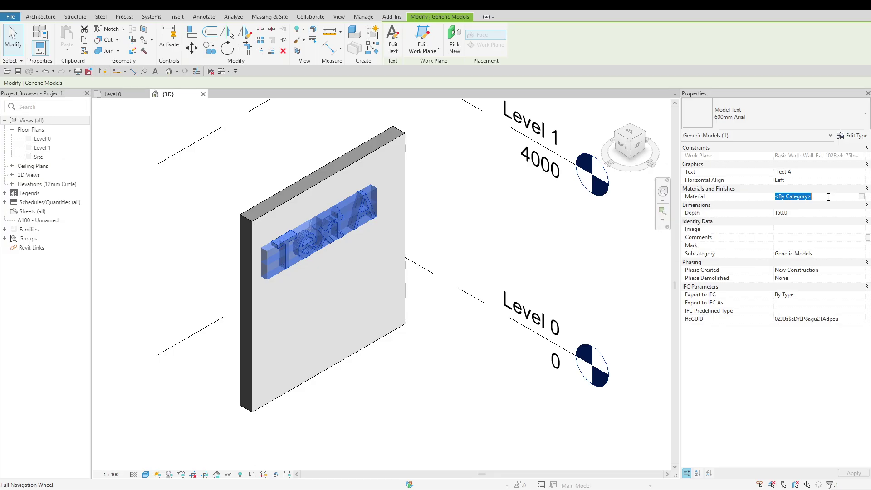
pyautogui.click(862, 196)
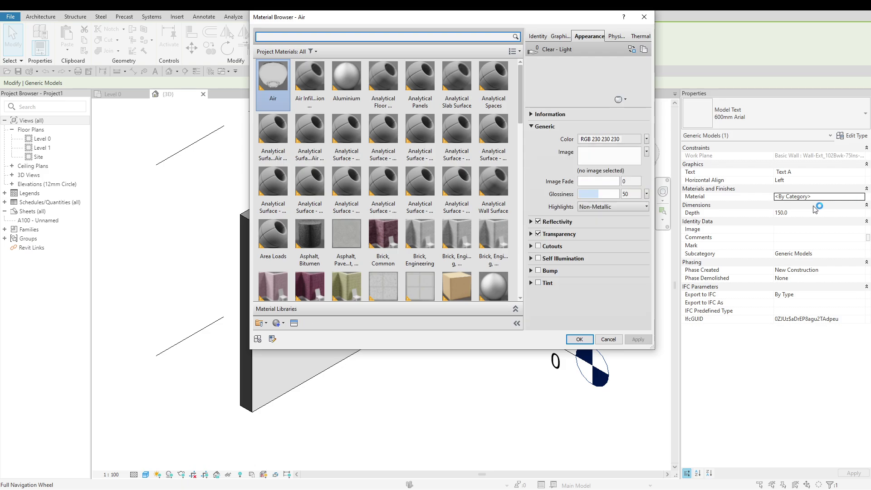
pyautogui.scroll(-1, 477, 285)
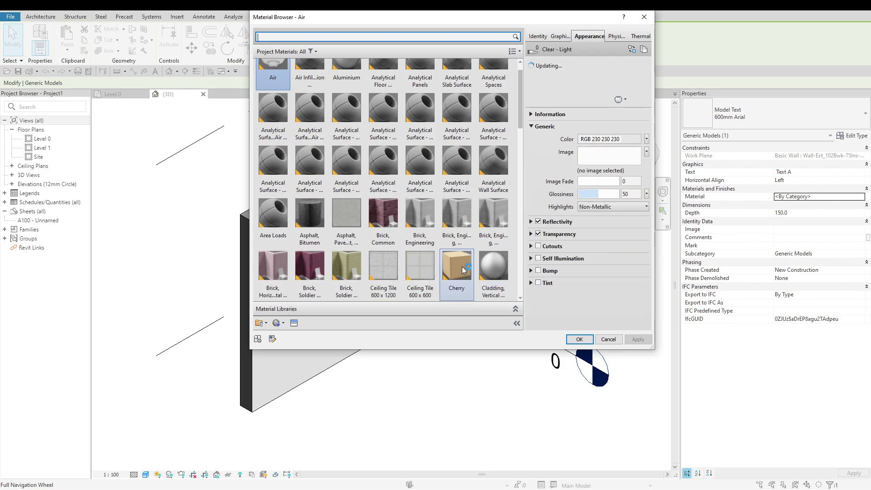
pyautogui.click(464, 270)
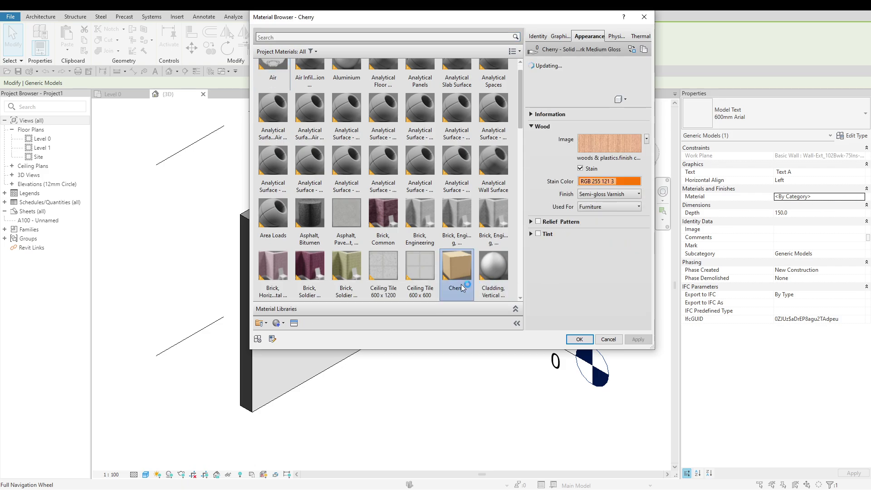
pyautogui.click(579, 340)
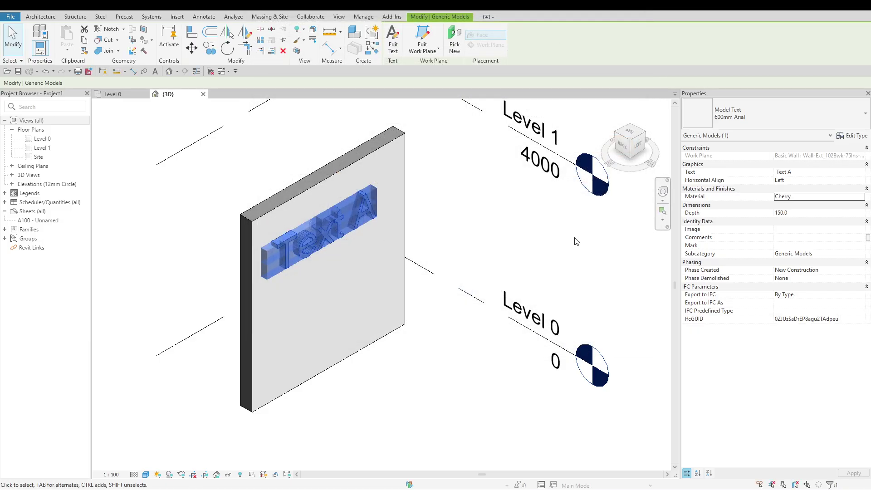
pyautogui.click(570, 253)
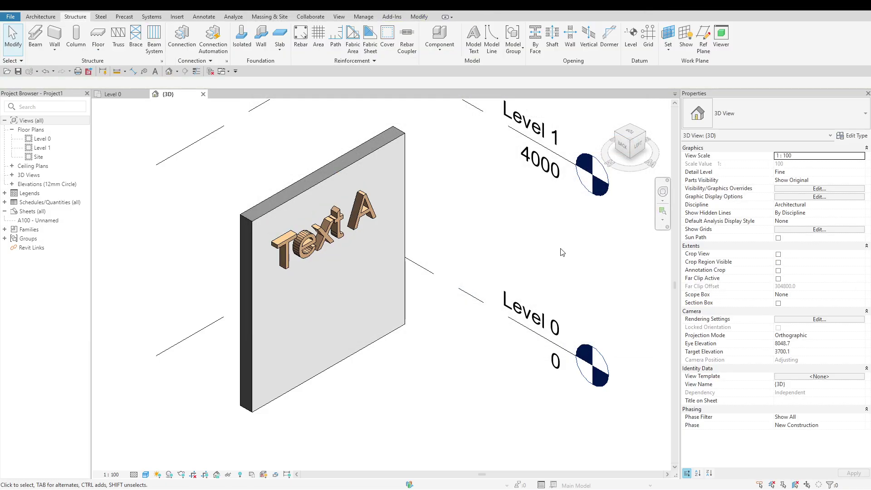
# Step: Set the depth of the model text to 600 mm
pyautogui.click(404, 225)
pyautogui.click(801, 214)
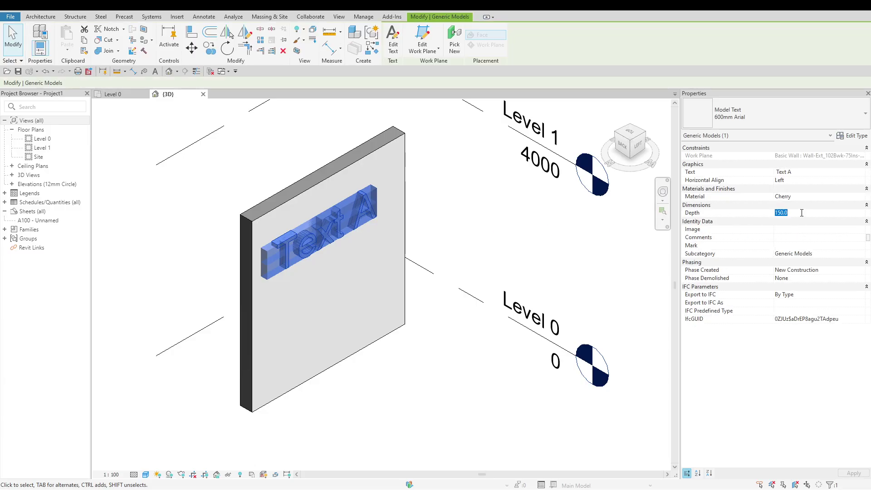
pyautogui.write('600')
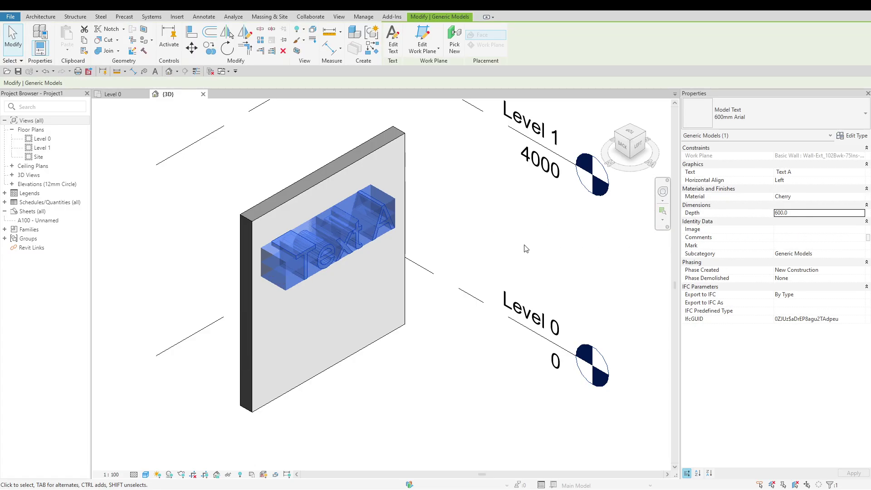
pyautogui.click(501, 251)
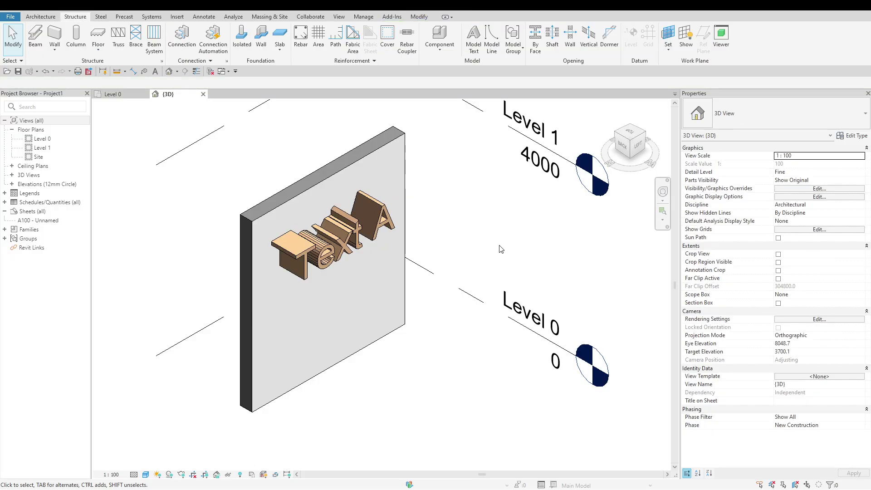
# Step: Set the text size to 300 mm in the type properties of the model text
pyautogui.click(395, 228)
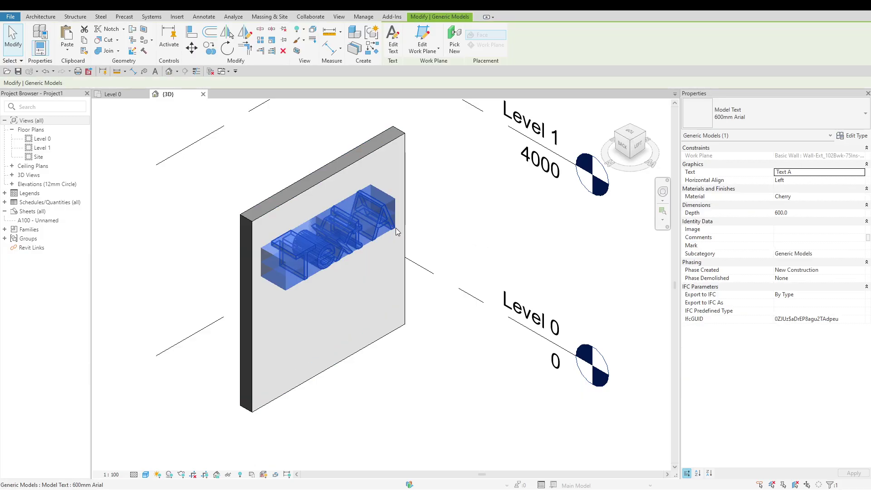
pyautogui.click(857, 138)
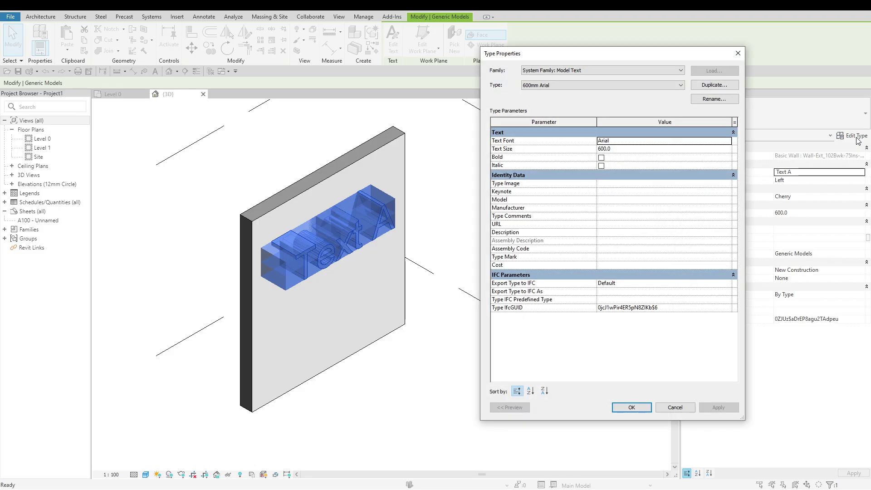
pyautogui.click(695, 149)
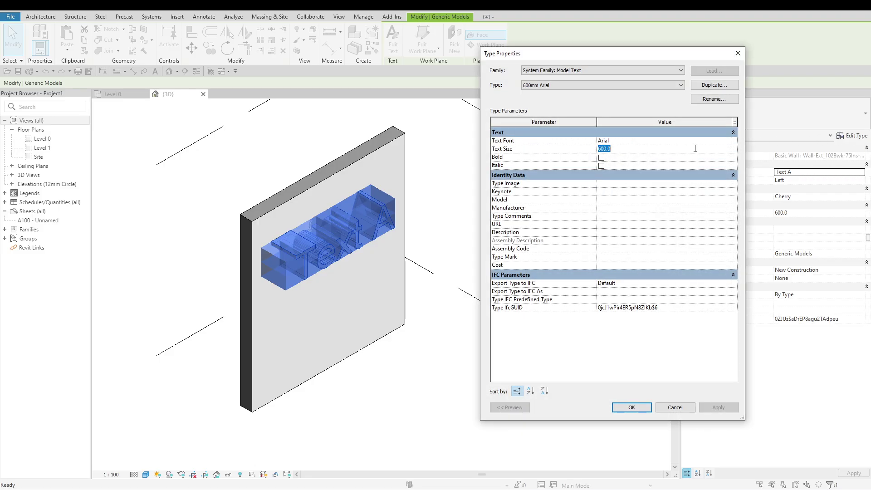
pyautogui.write('300')
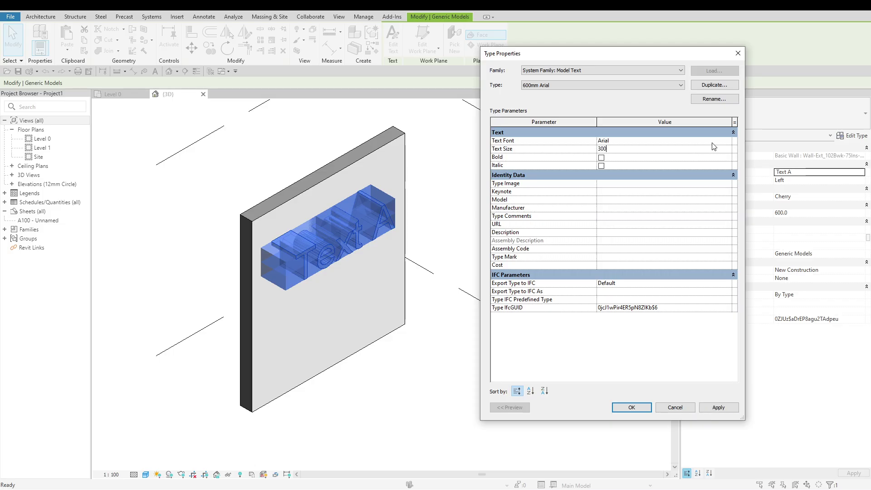
# Step: Browse the available fonts, keep Arial for the model text and apply the type changes
pyautogui.click(716, 140)
pyautogui.click(728, 140)
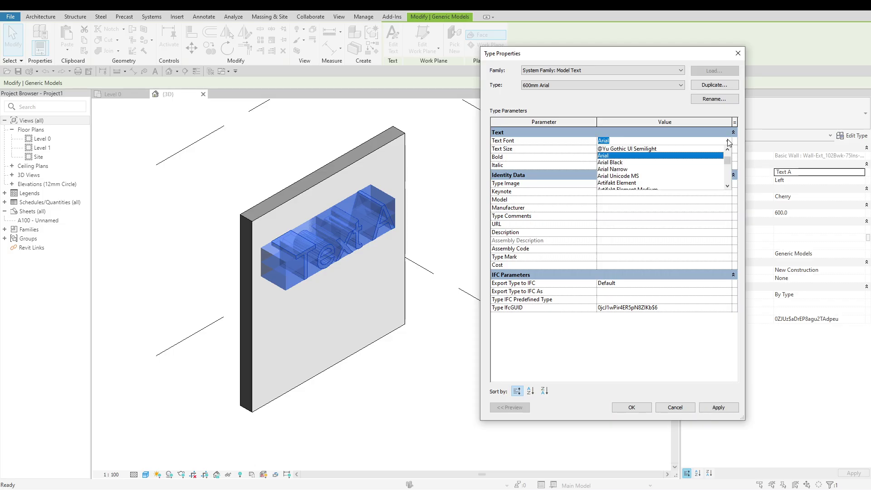
pyautogui.click(676, 155)
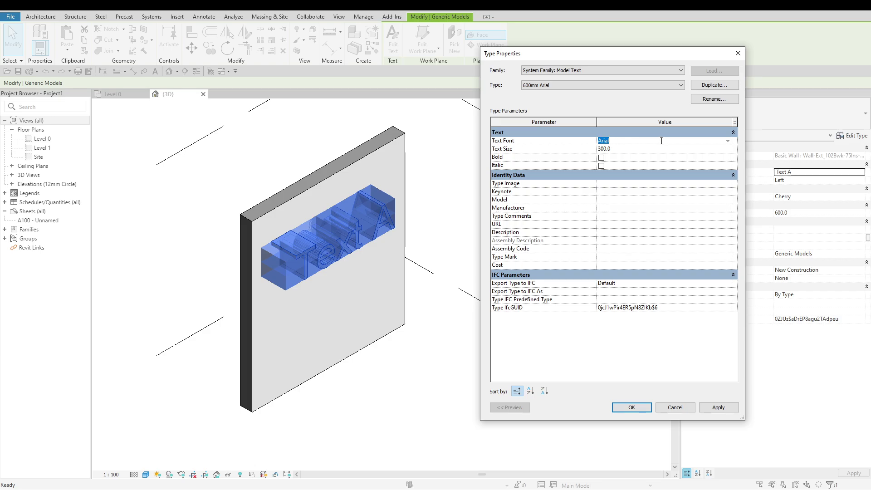
pyautogui.click(728, 141)
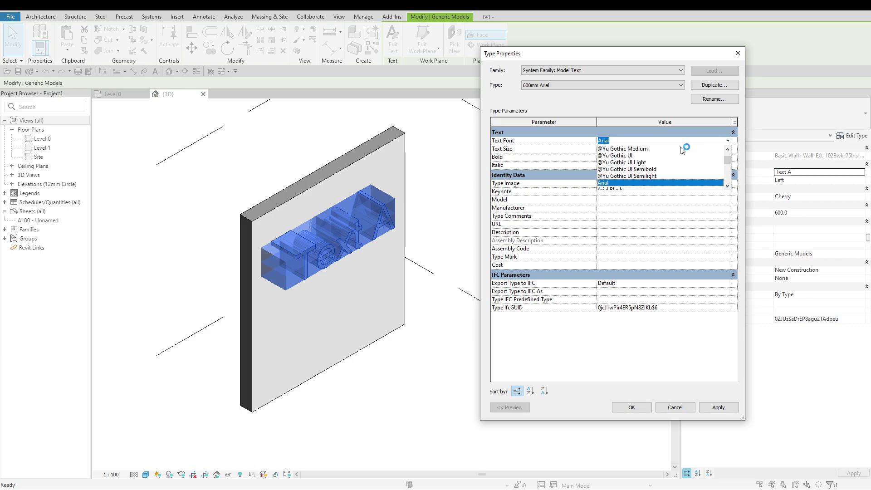
pyautogui.scroll(6, 664, 152)
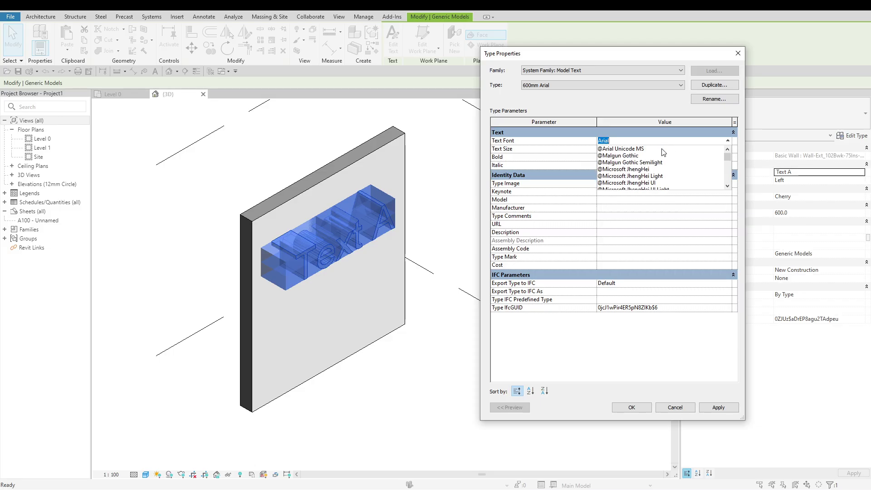
pyautogui.click(637, 408)
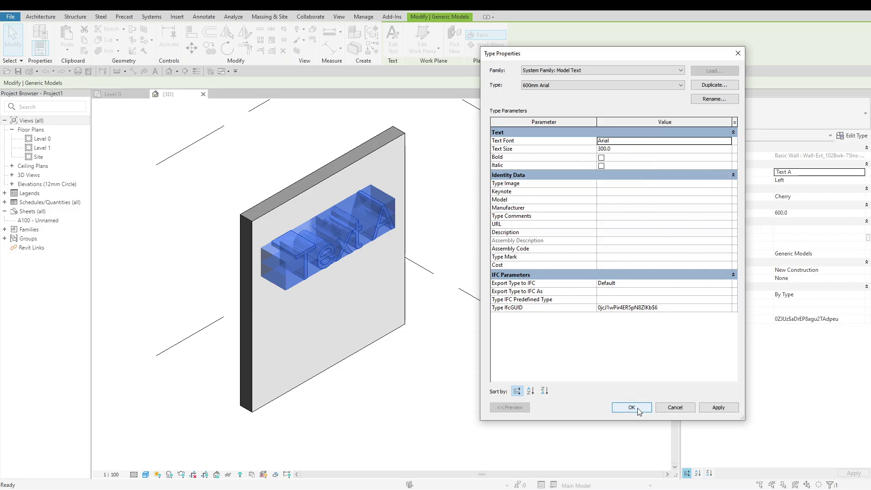
pyautogui.click(635, 407)
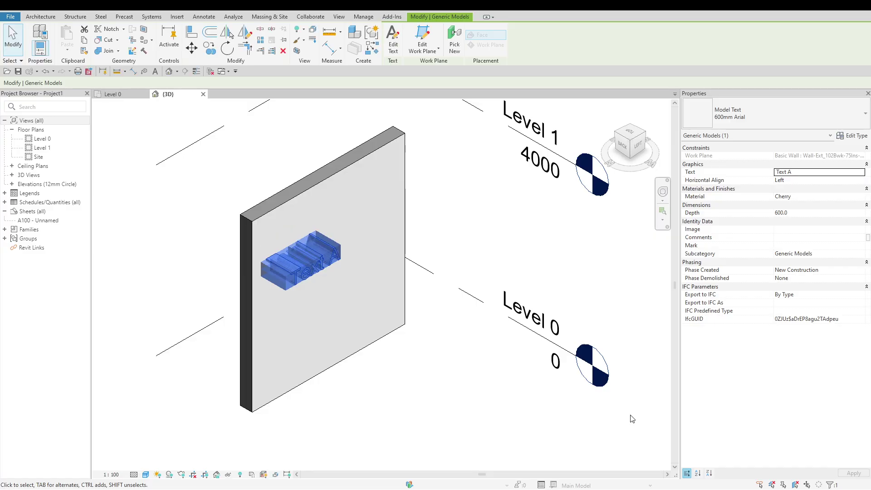
pyautogui.click(631, 427)
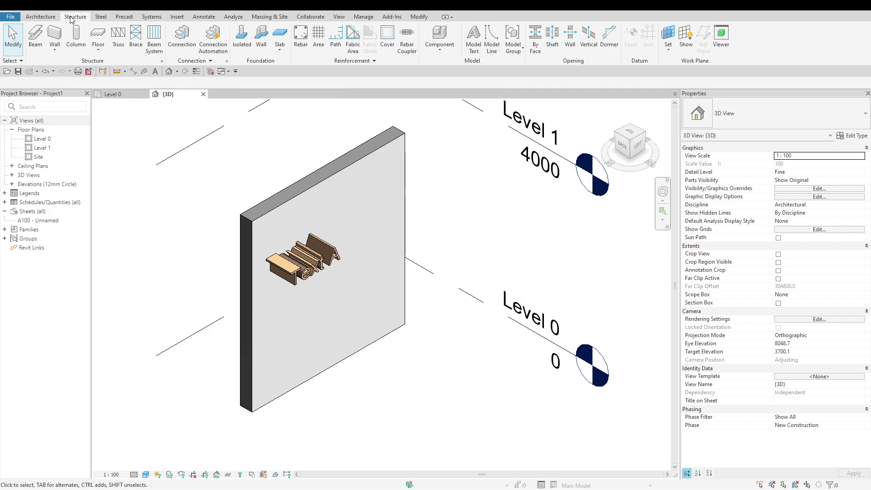
pyautogui.click(49, 19)
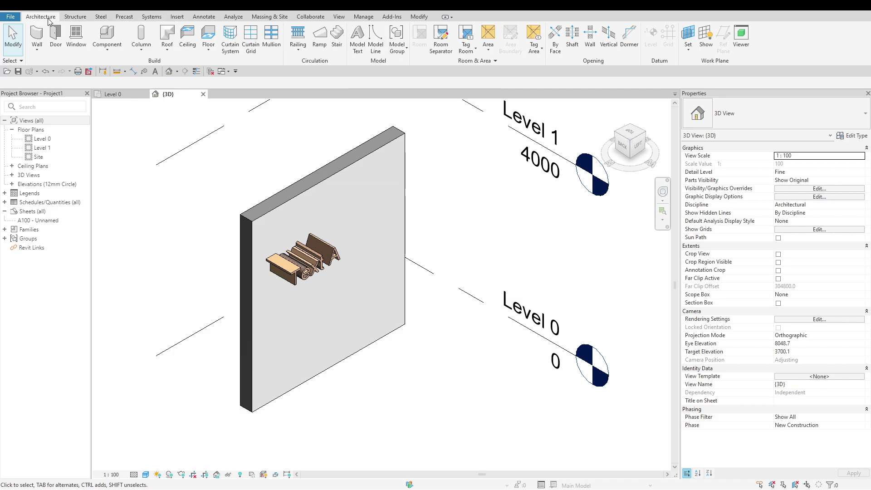
pyautogui.click(376, 38)
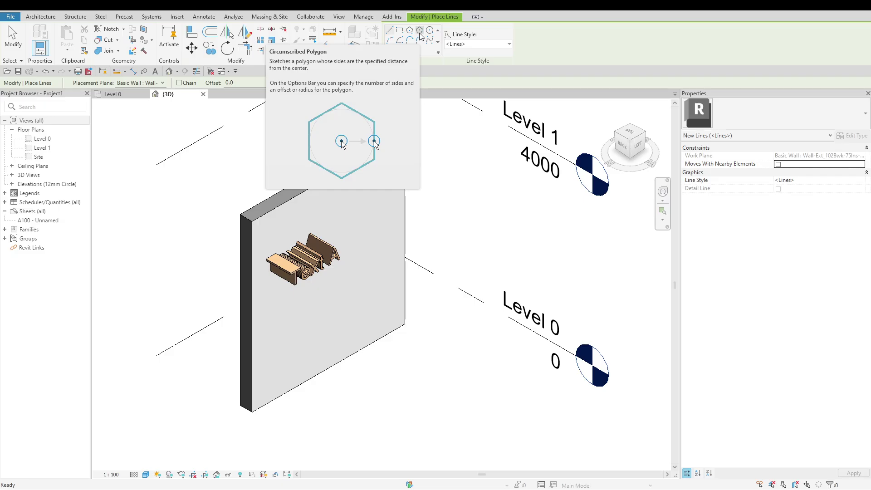
pyautogui.click(429, 32)
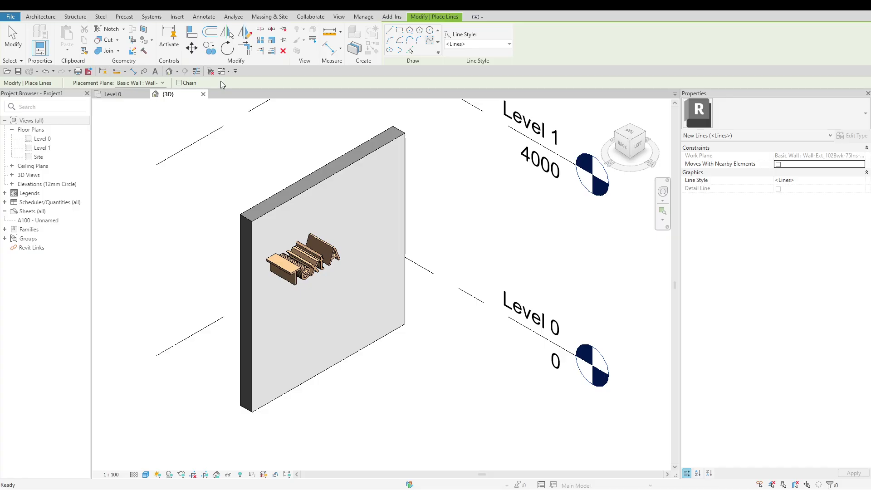
pyautogui.click(163, 83)
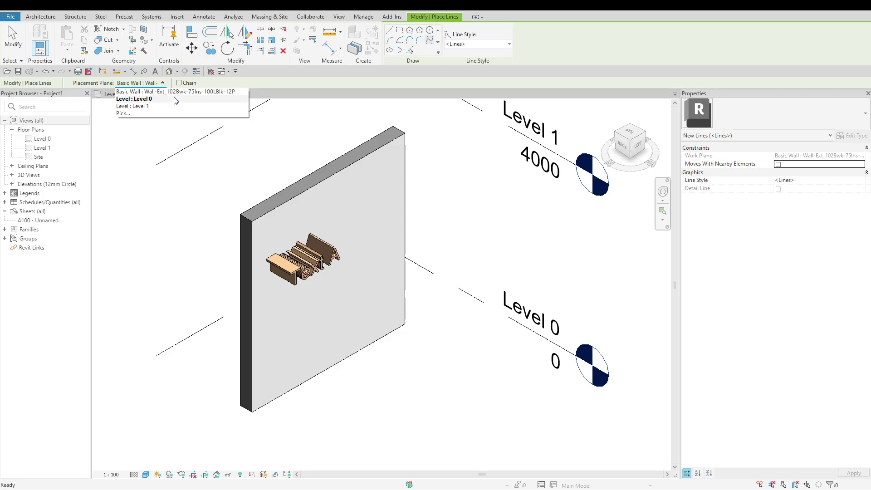
pyautogui.click(197, 114)
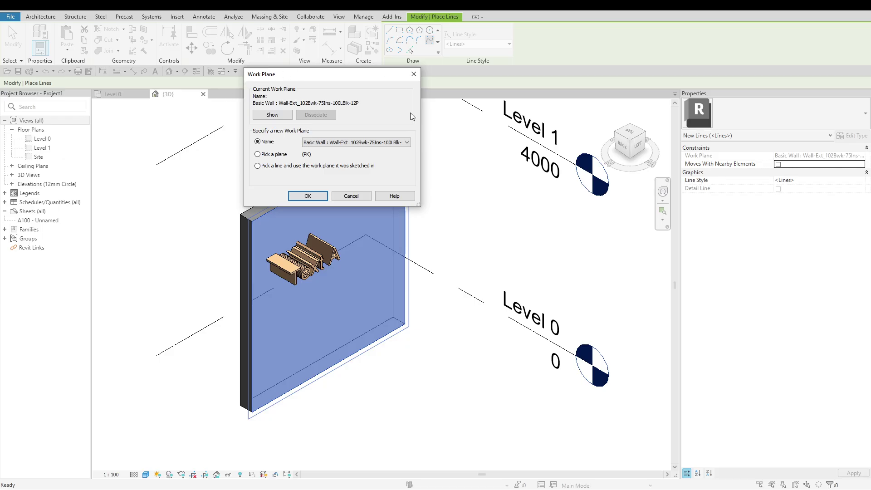
pyautogui.click(363, 195)
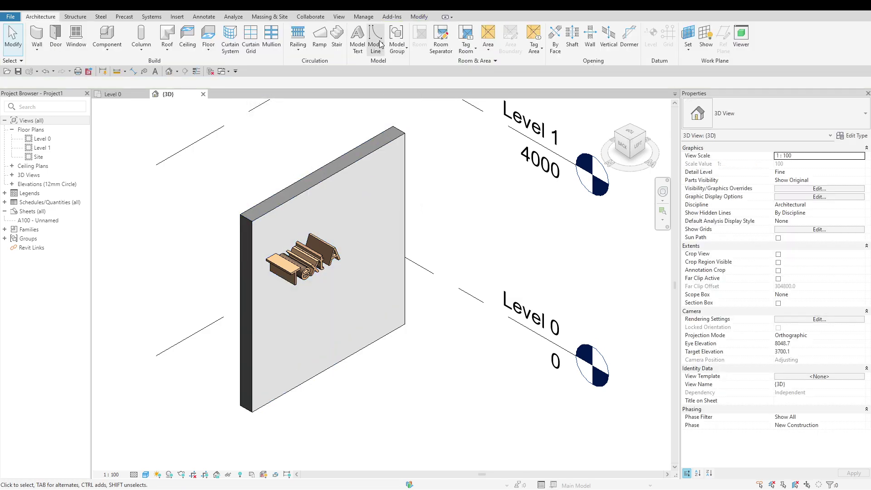
# Step: Draw two chained model lines on the wall face: one about 2100 mm long rising across the lower part, then a near-vertical one
pyautogui.click(376, 41)
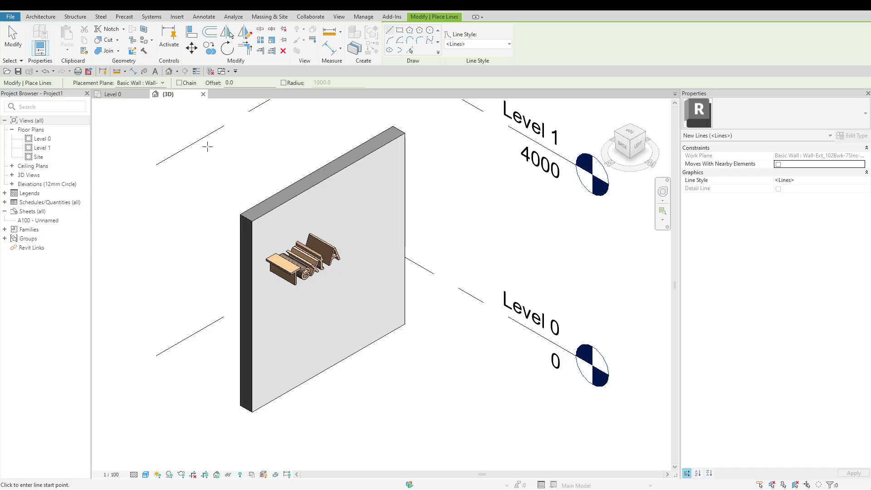
pyautogui.click(179, 83)
pyautogui.click(282, 348)
pyautogui.click(373, 296)
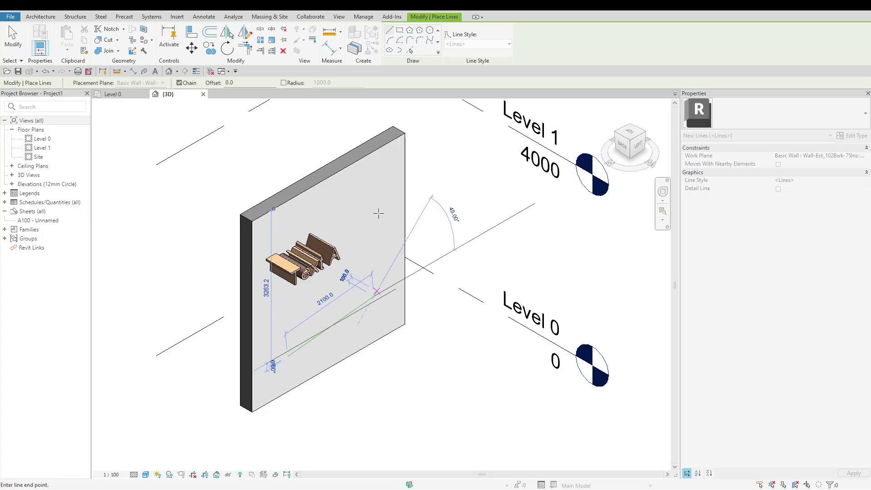
pyautogui.click(378, 197)
pyautogui.press('Escape')
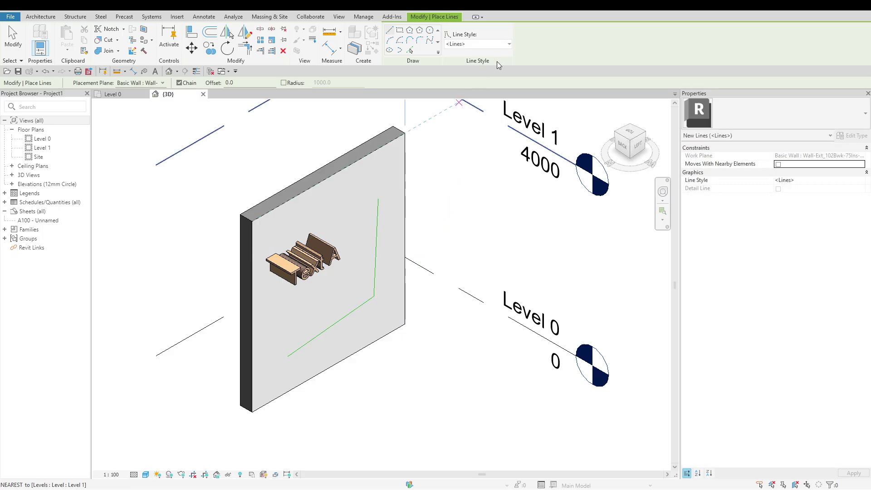
# Step: Draw a horizontal model line about 2400 mm long near the wall's upper edge in the <Hidden Lines> style
pyautogui.click(502, 46)
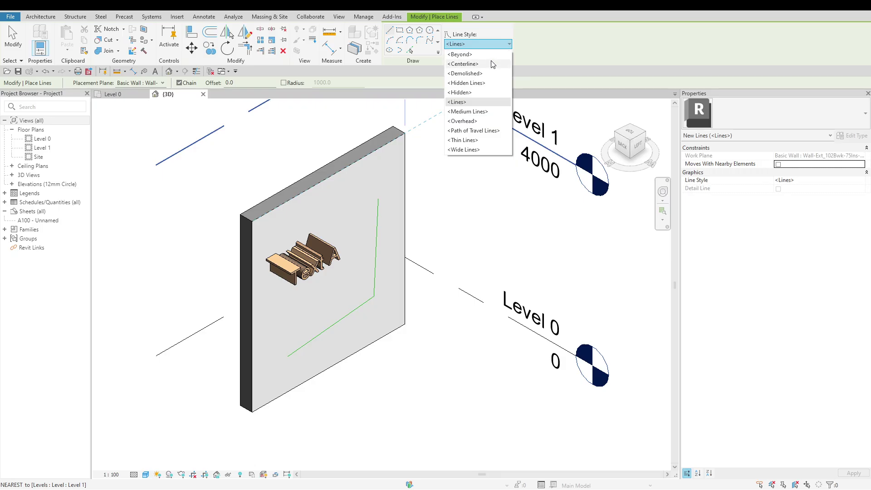
pyautogui.click(476, 83)
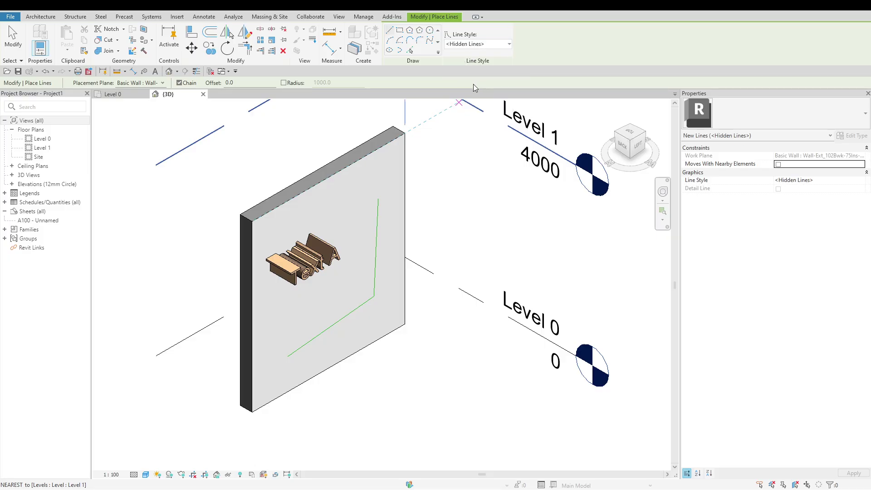
pyautogui.click(386, 199)
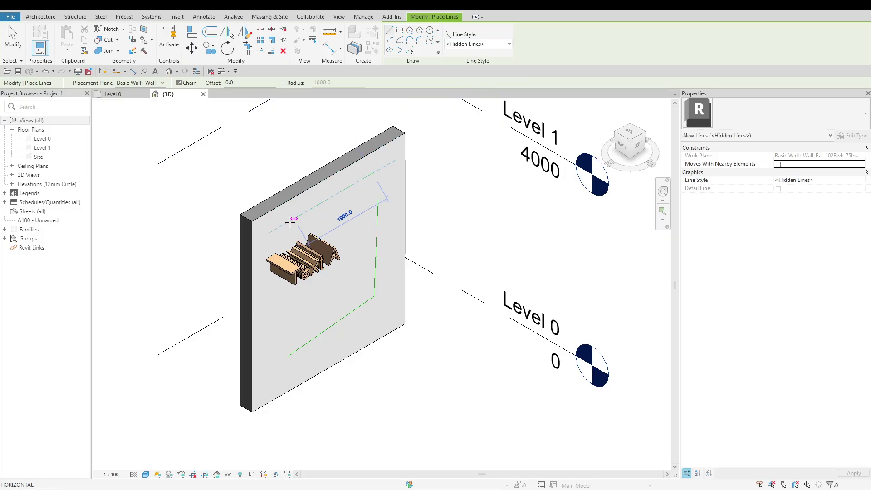
pyautogui.click(273, 232)
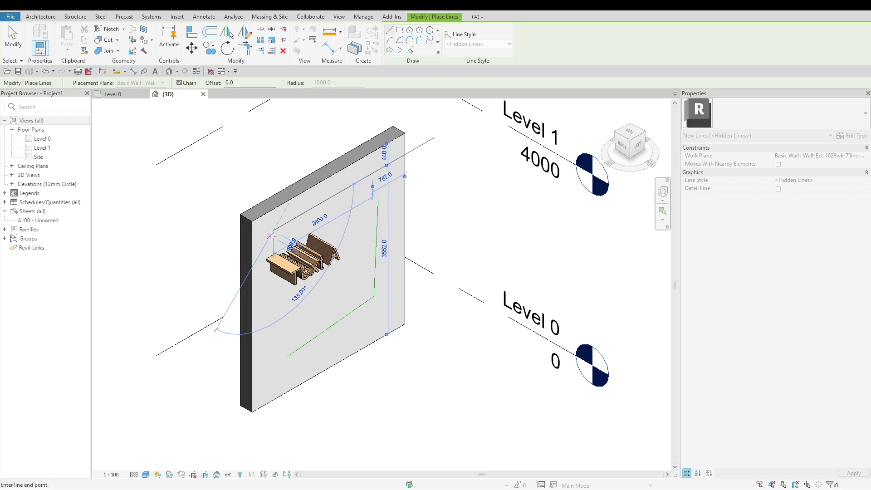
pyautogui.press('Escape')
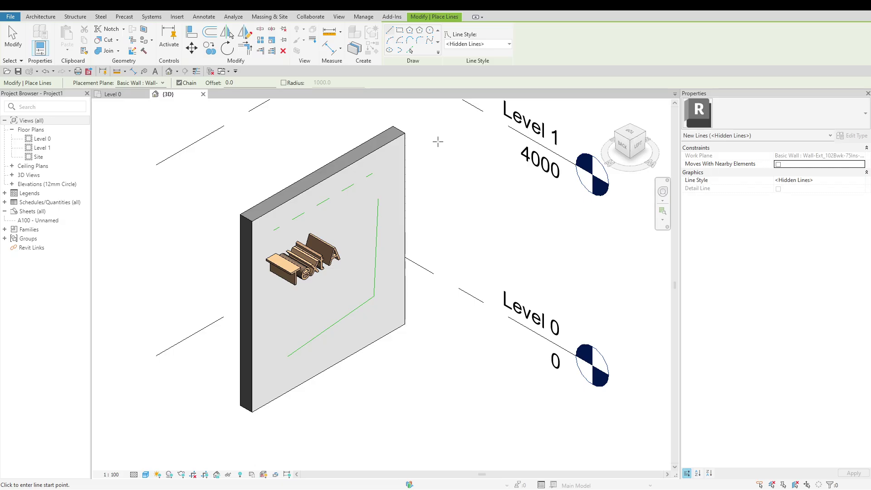
pyautogui.press('Escape')
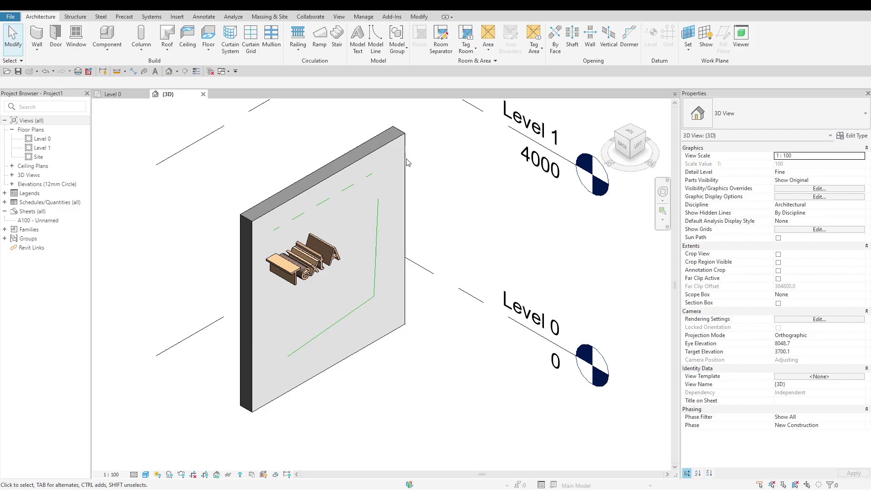
# Step: Examine the options for the dashed model line in the Level 0 plan and in the 3D view
pyautogui.click(369, 179)
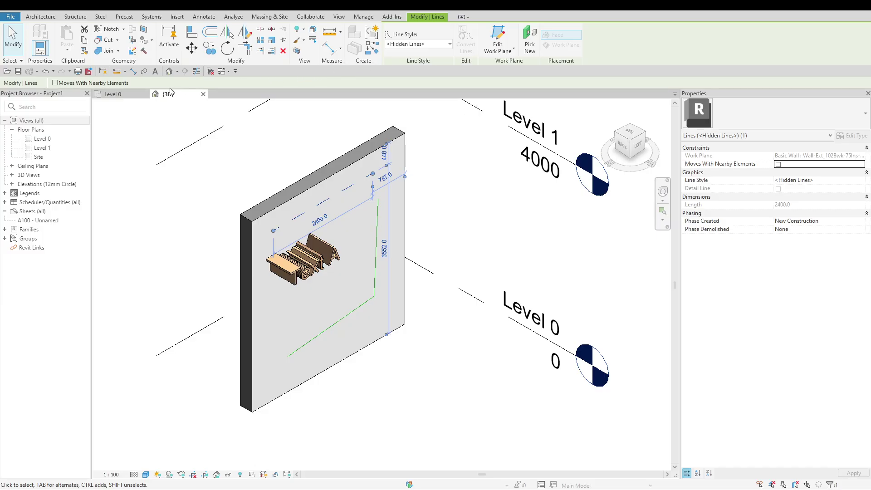
pyautogui.click(134, 96)
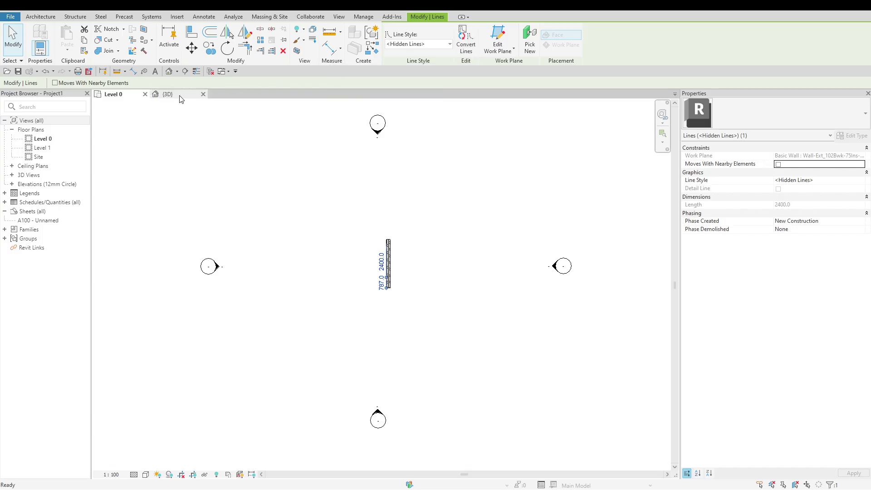
pyautogui.click(168, 94)
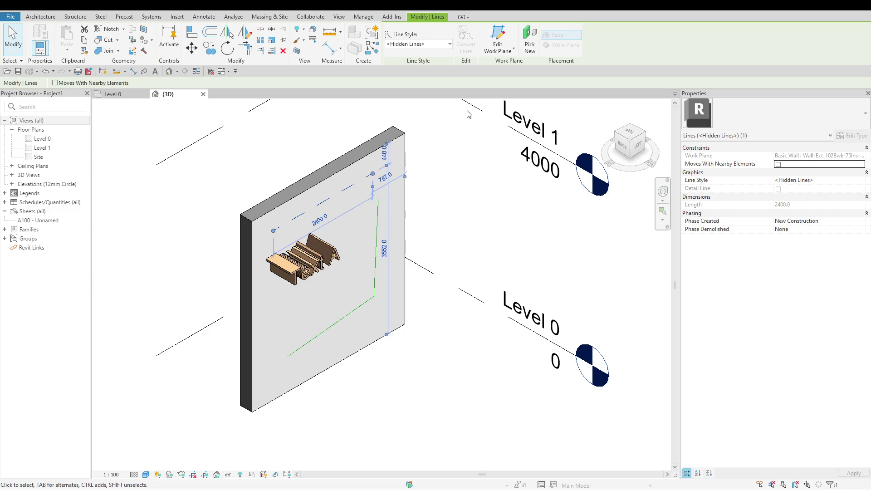
pyautogui.press('Escape')
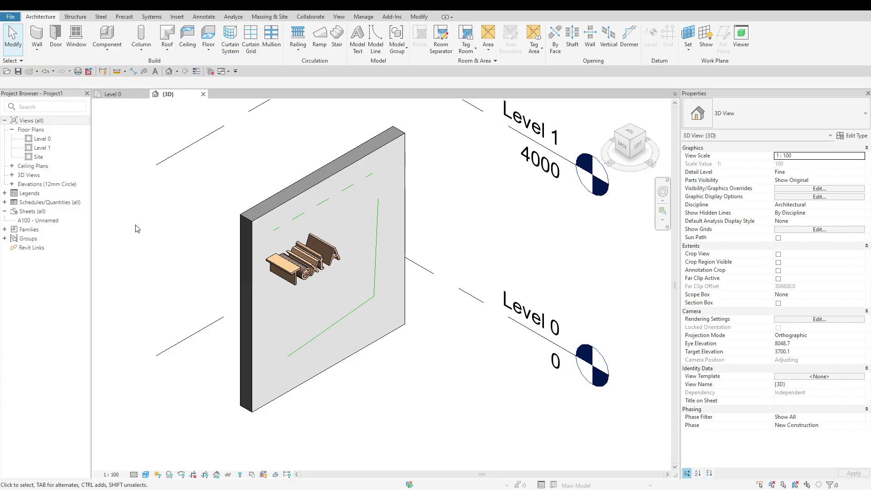
# Step: Create a model group named Group 01
pyautogui.click(405, 50)
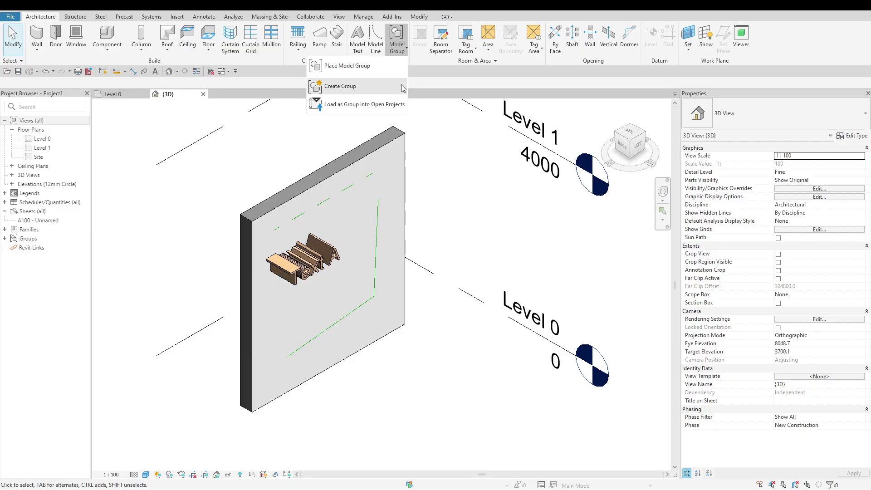
pyautogui.click(401, 86)
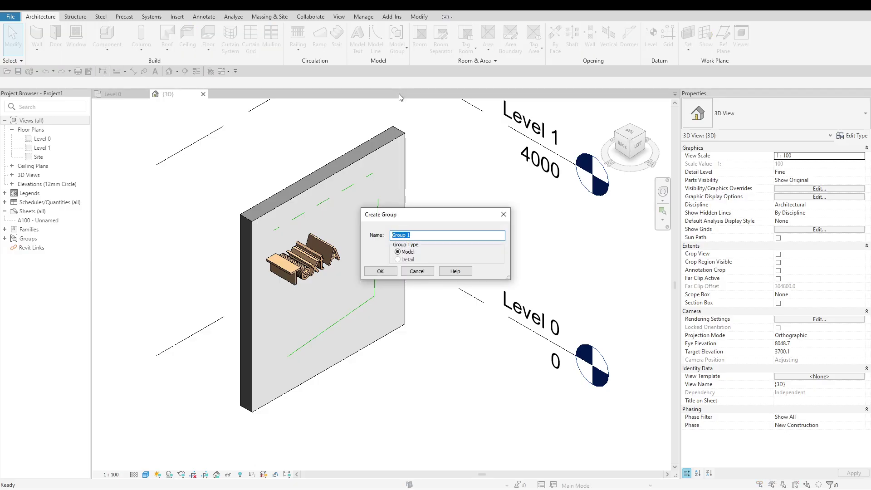
pyautogui.click(409, 234)
pyautogui.write('0')
pyautogui.click(380, 271)
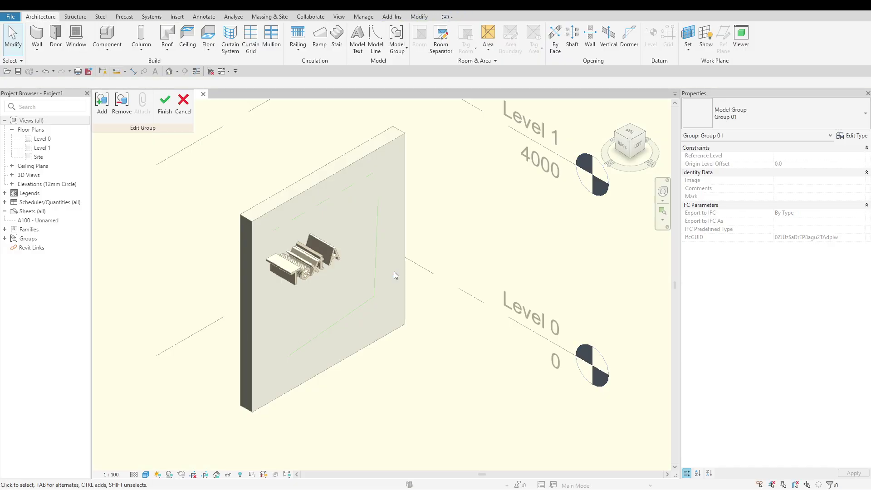
# Step: Add the wall, the model text and the model lines to Group 01 and finish editing the group
pyautogui.click(109, 117)
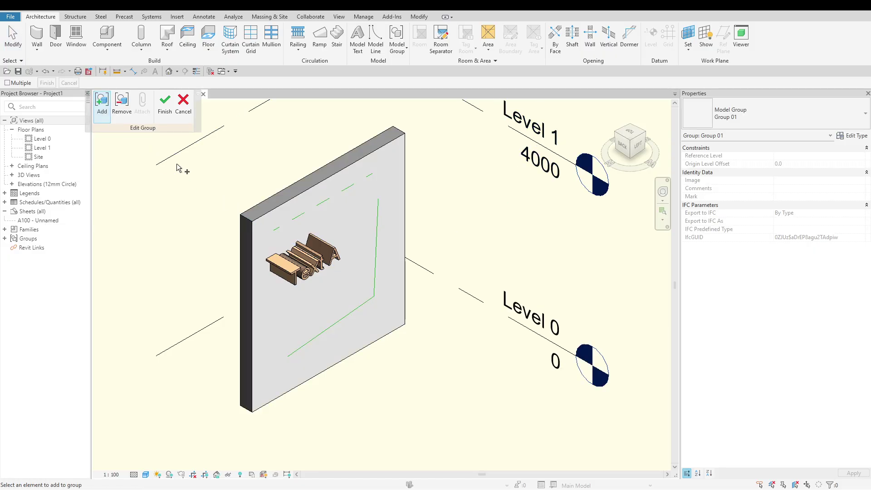
pyautogui.click(273, 196)
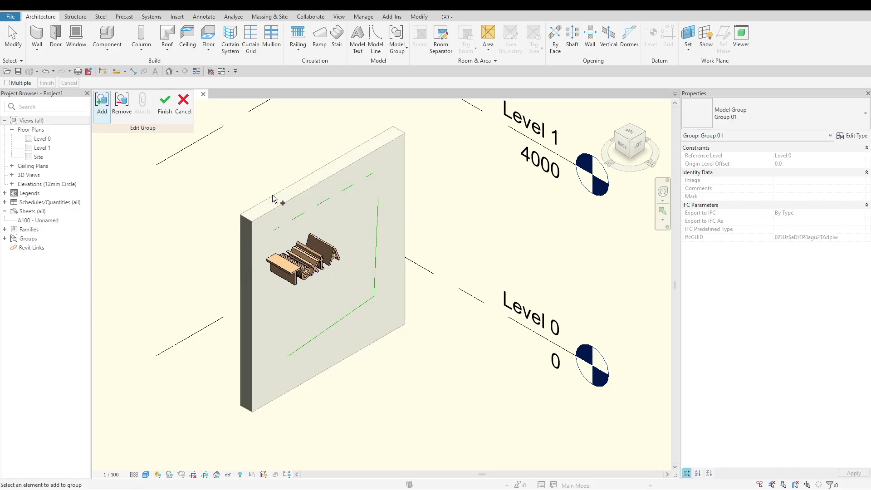
pyautogui.click(278, 260)
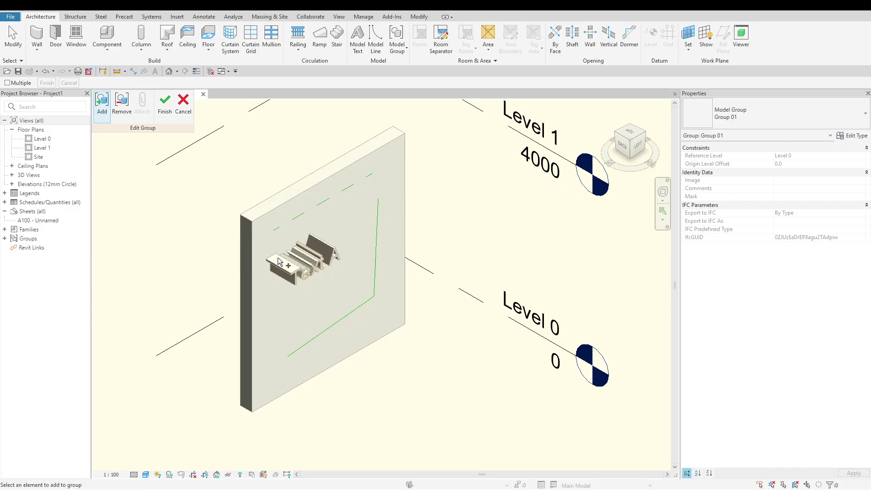
pyautogui.click(377, 238)
pyautogui.click(330, 199)
pyautogui.click(326, 327)
pyautogui.click(165, 112)
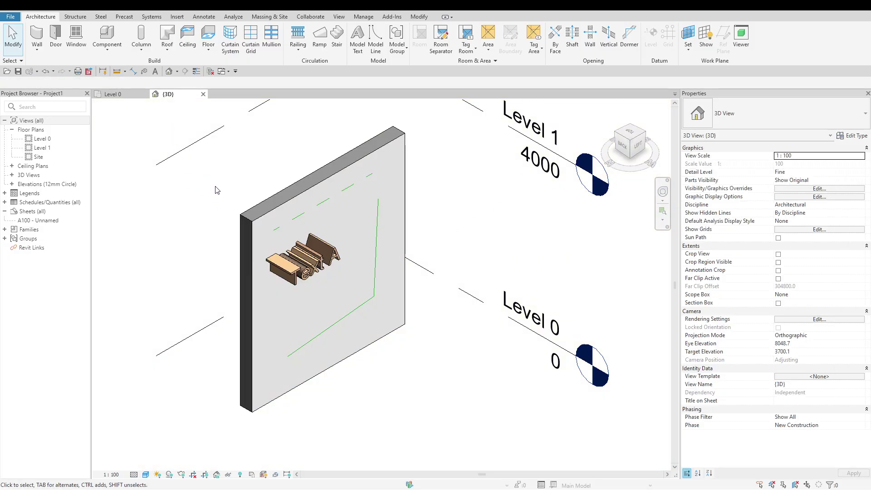
# Step: Select Group 01 to check which elements it contains, and clear the selection
pyautogui.click(241, 244)
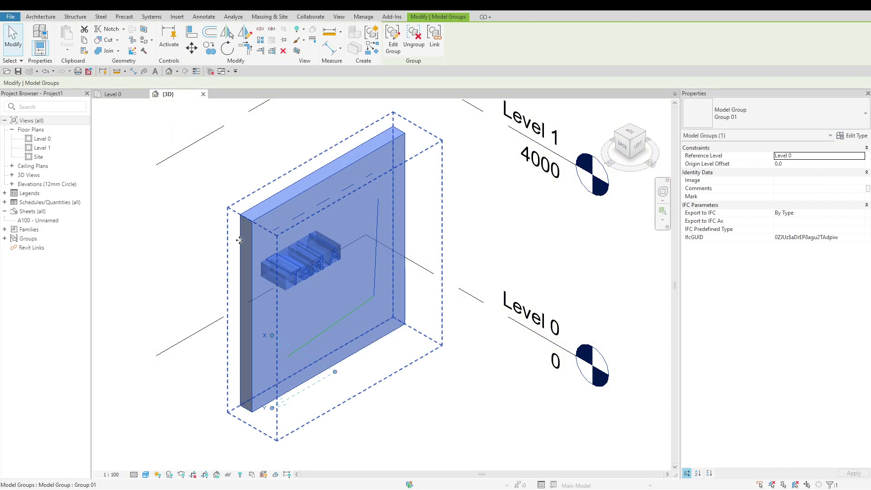
pyautogui.click(165, 224)
pyautogui.scroll(-1, 165, 224)
pyautogui.scroll(-1, 164, 224)
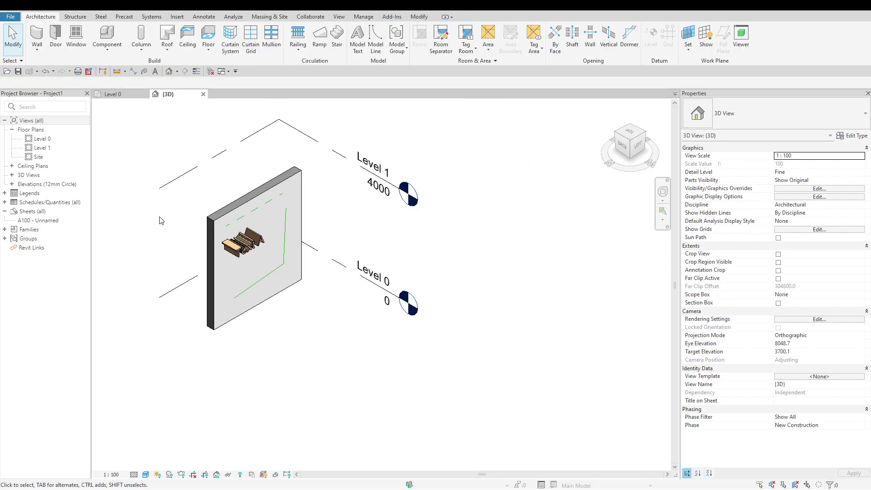
# Step: Place two more instances of the model group Group 01 on Level 0, to the right and in front of the original wall
pyautogui.click(407, 52)
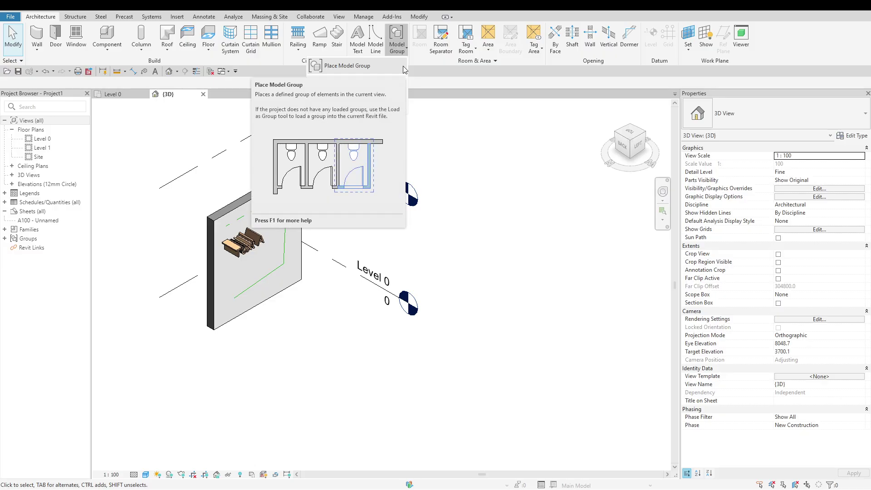
pyautogui.click(404, 68)
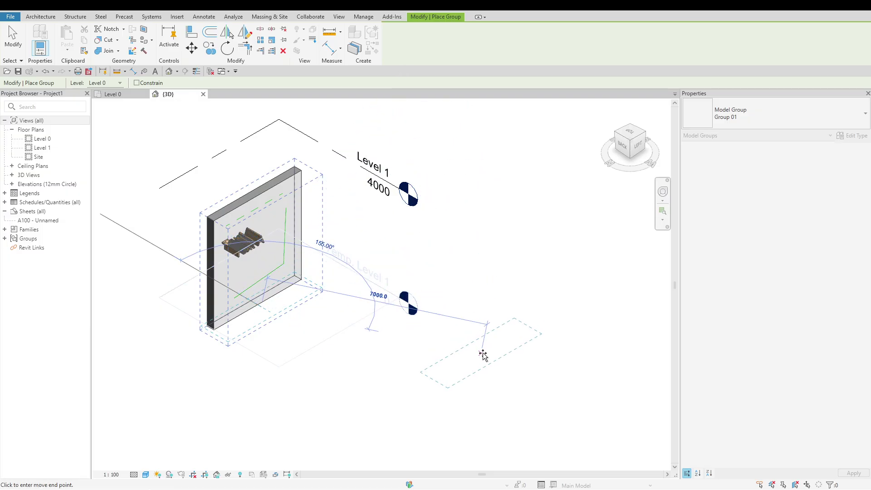
pyautogui.click(484, 356)
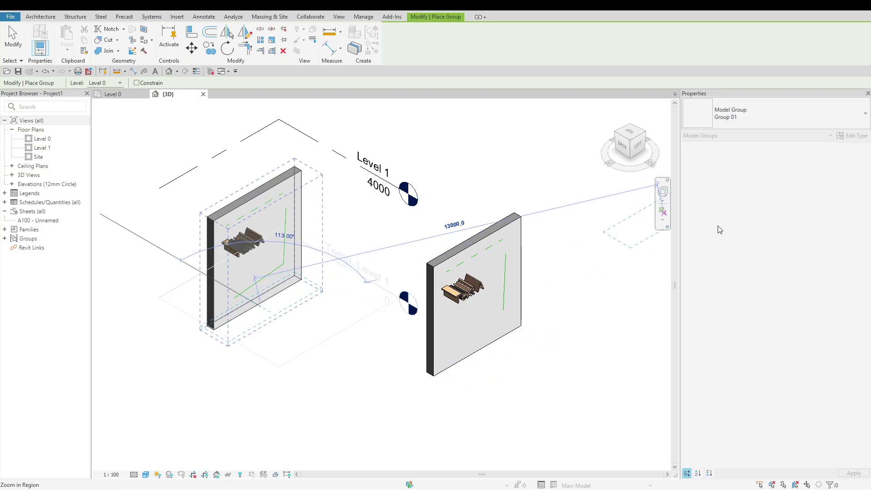
pyautogui.click(779, 116)
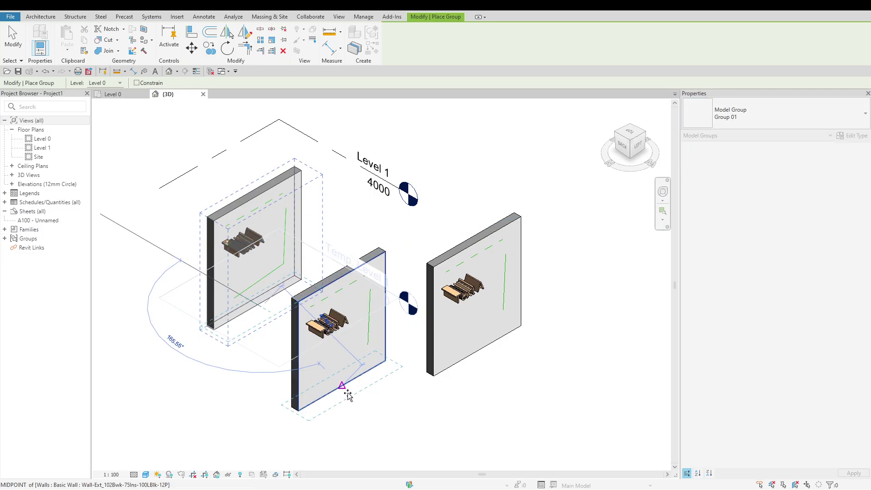
pyautogui.press('Escape')
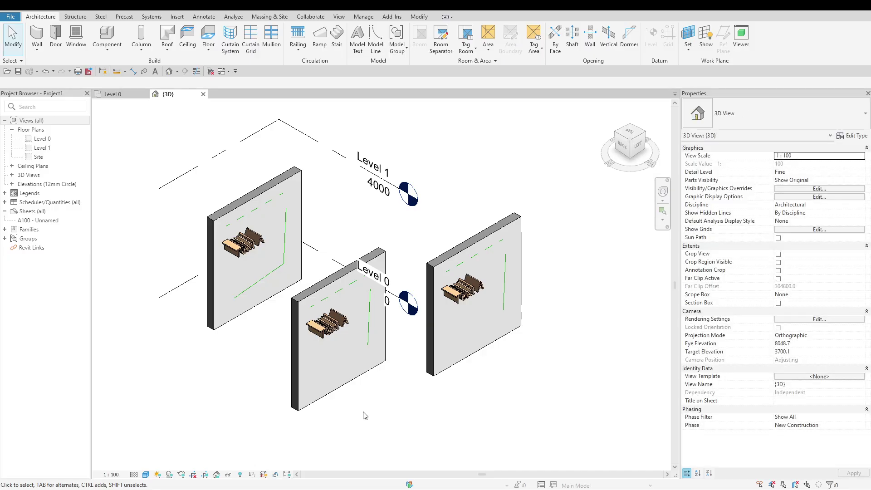
pyautogui.scroll(-2, 527, 401)
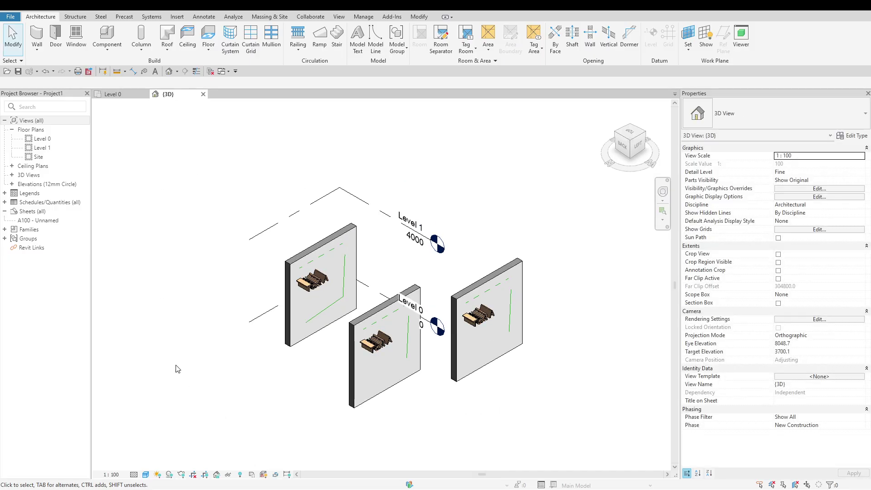
# Step: Find Group 01 among the project's model groups and place another instance from there to the left of the original wall
pyautogui.click(5, 239)
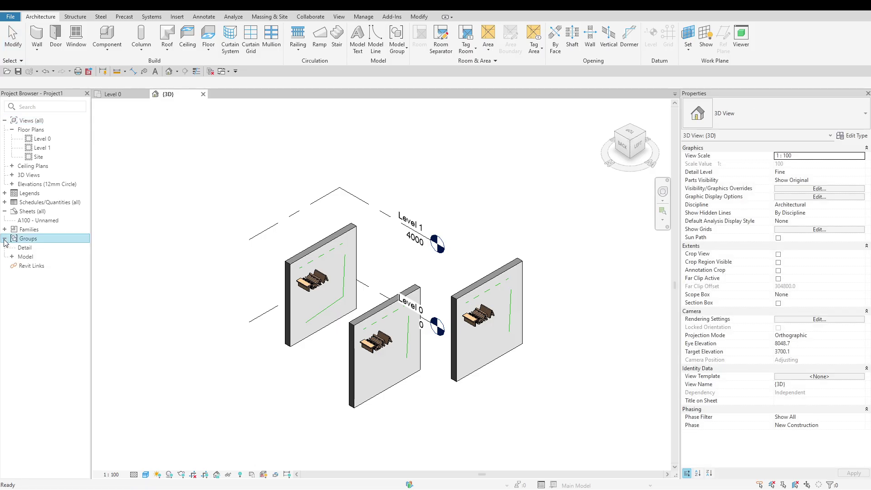
pyautogui.click(12, 257)
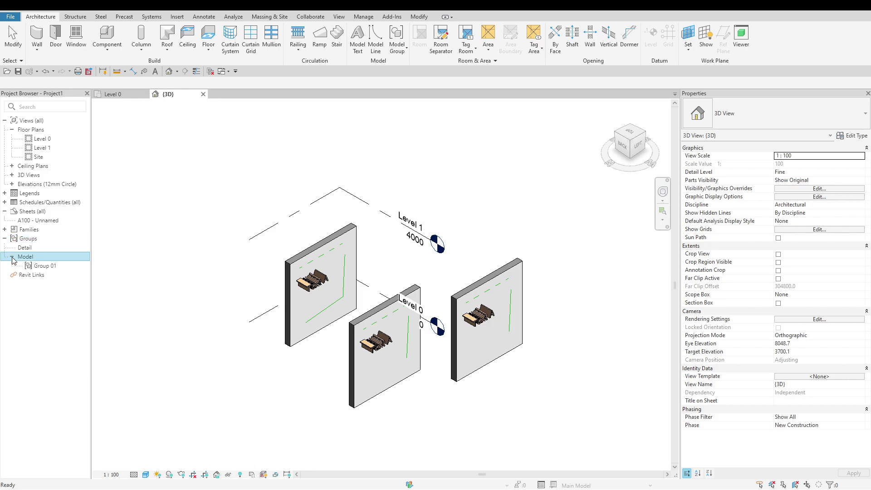
pyautogui.click(41, 266)
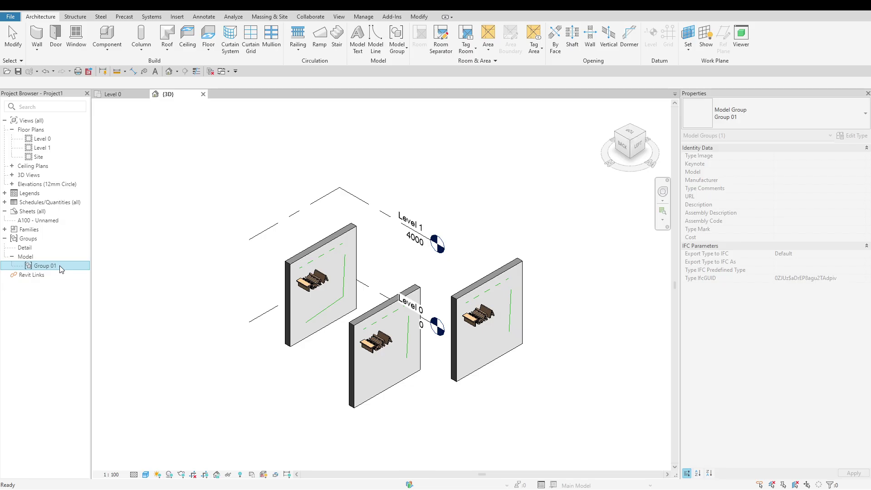
pyautogui.moveTo(62, 269); pyautogui.dragTo(173, 349)
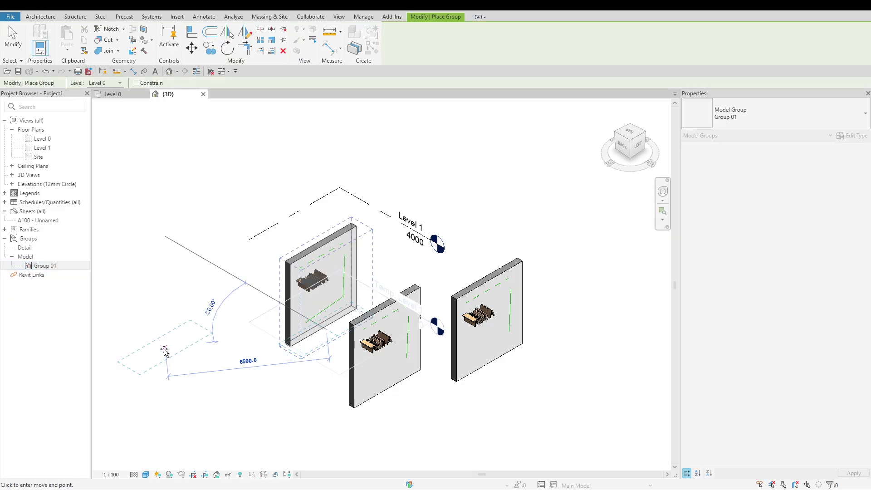
pyautogui.click(159, 356)
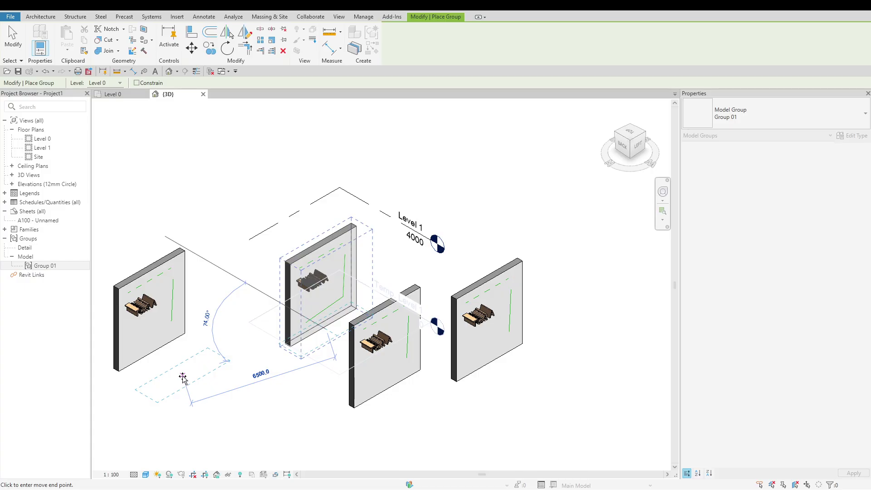
pyautogui.press('Escape')
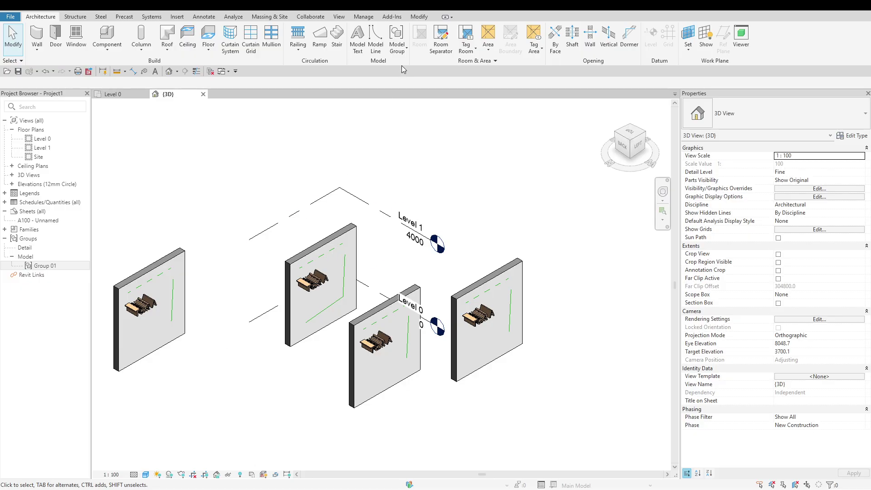
# Step: Try to load the current project as a group into other open projects
pyautogui.click(407, 51)
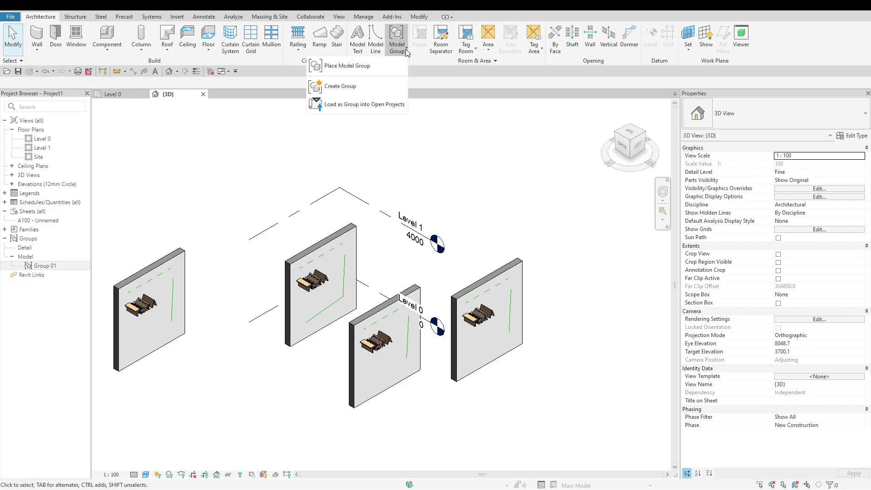
pyautogui.click(401, 109)
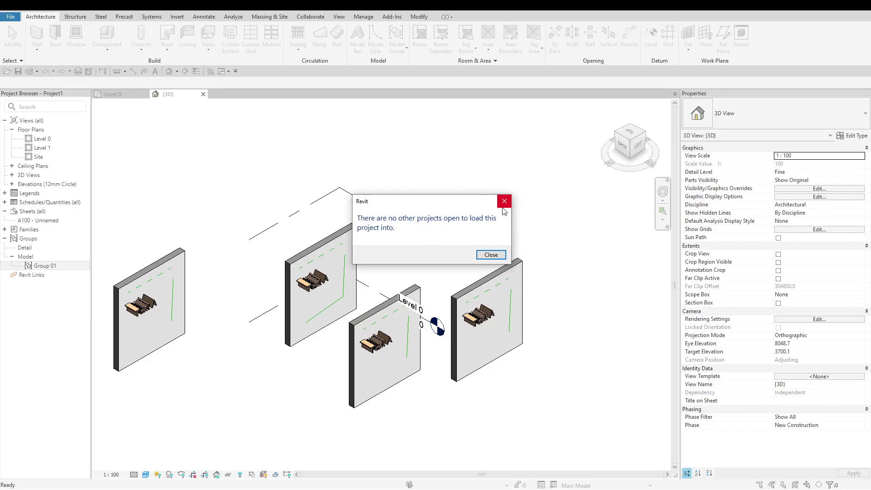
pyautogui.click(495, 257)
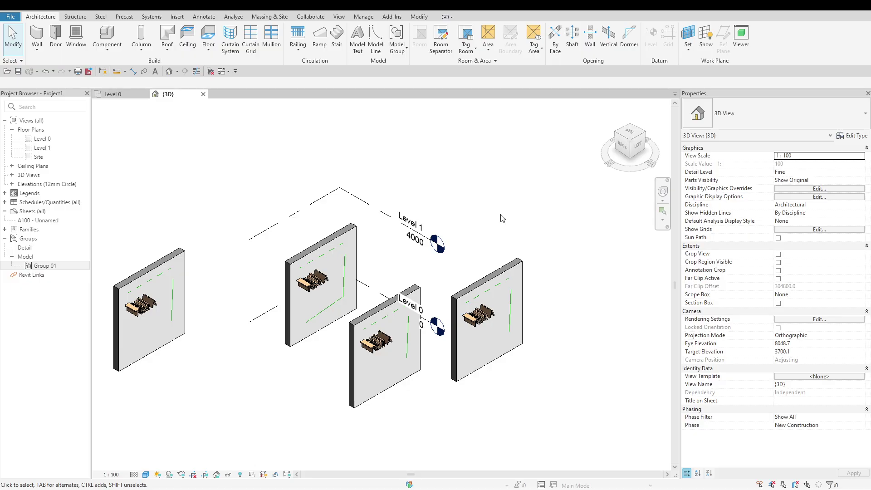
# Step: Select all four instances of Group 01 in the 3D view and delete them
pyautogui.click(508, 267)
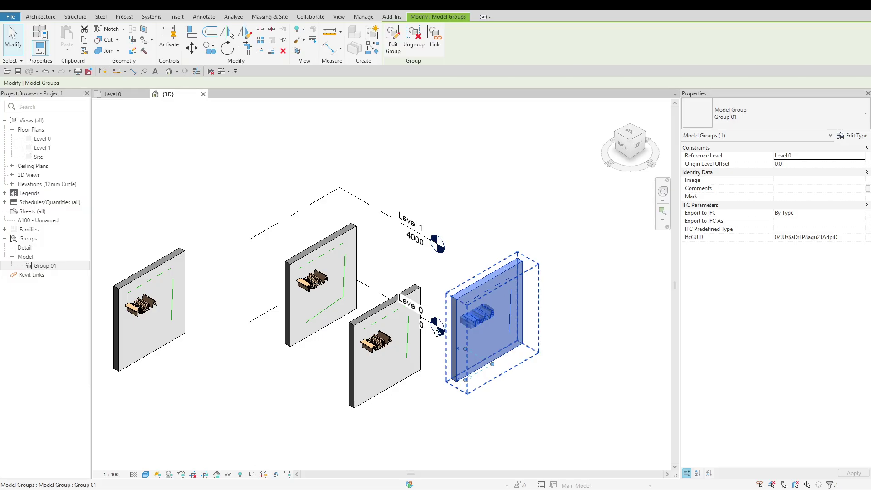
pyautogui.keyDown('ctrl'); pyautogui.click(406, 378); pyautogui.keyUp('ctrl')
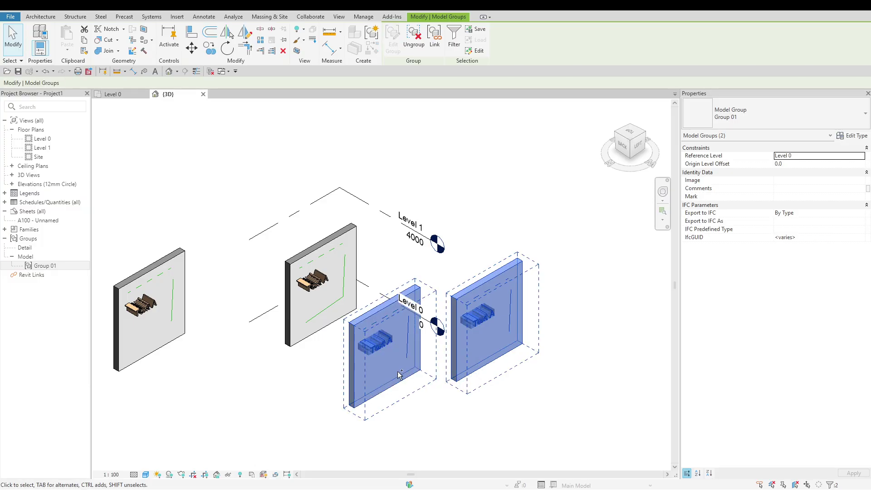
pyautogui.keyDown('ctrl'); pyautogui.click(316, 336); pyautogui.keyUp('ctrl')
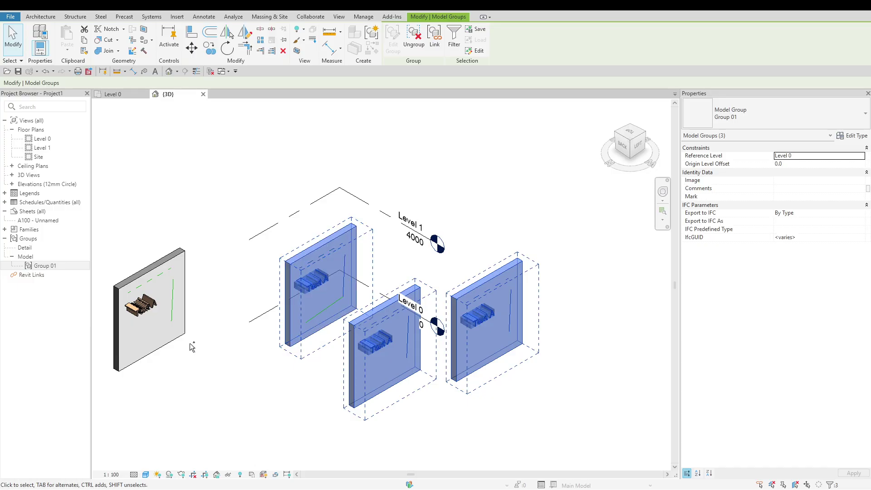
pyautogui.keyDown('ctrl'); pyautogui.click(167, 343); pyautogui.keyUp('ctrl')
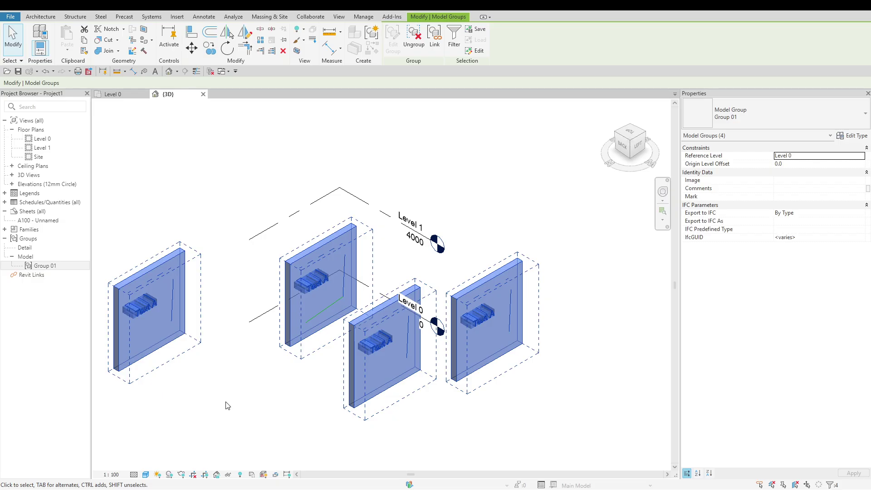
pyautogui.press('Delete')
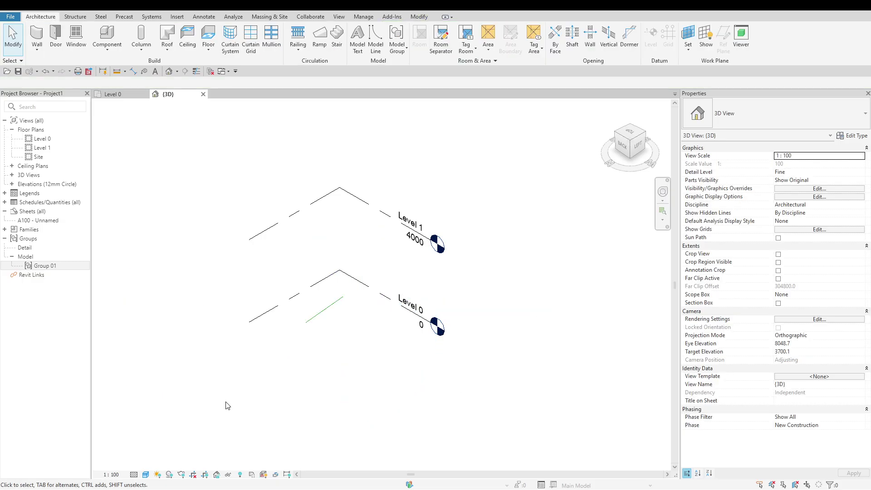
# Step: Draw a rectangle of architectural walls in the Level 0 plan, measuring about 4110 by 3010 mm inside
pyautogui.click(130, 96)
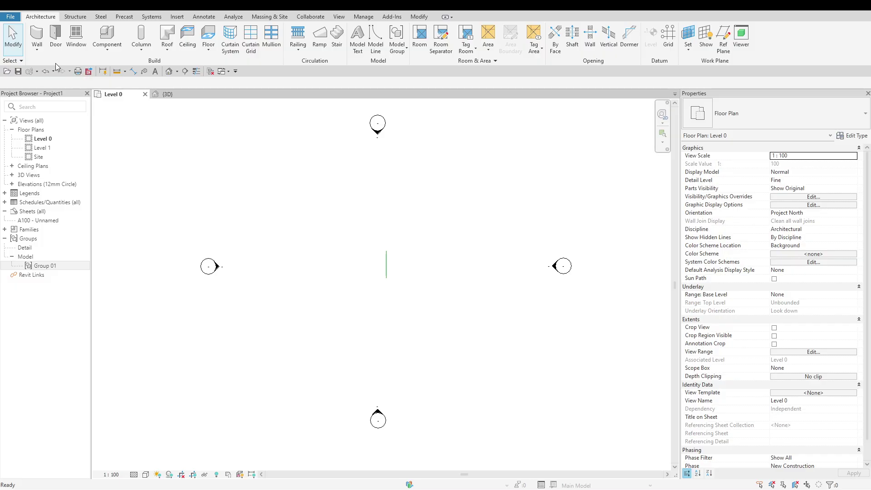
pyautogui.click(41, 54)
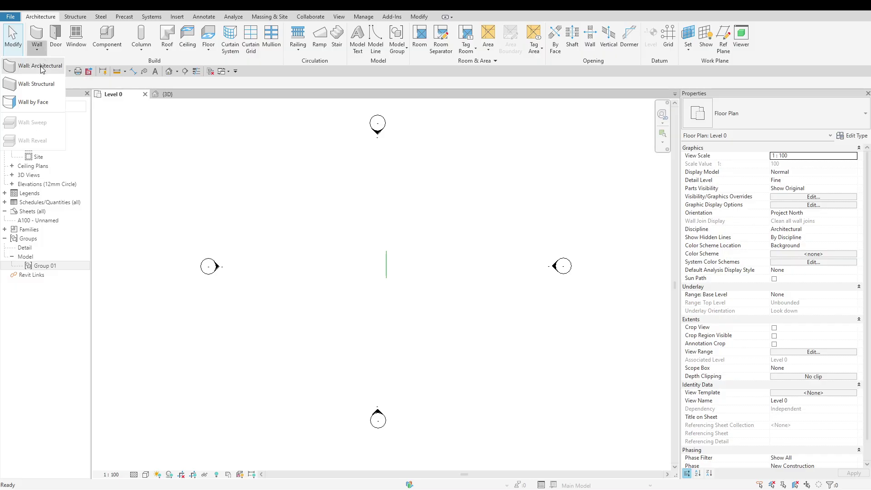
pyautogui.click(42, 69)
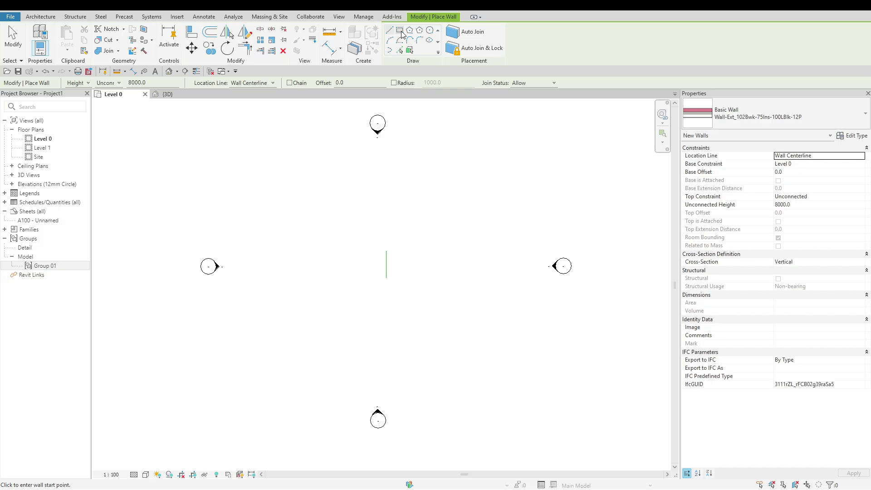
pyautogui.click(400, 31)
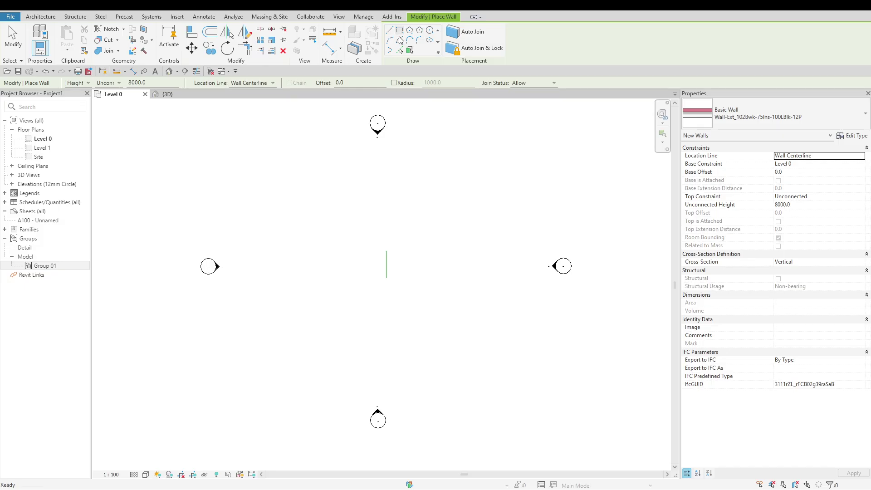
pyautogui.click(275, 223)
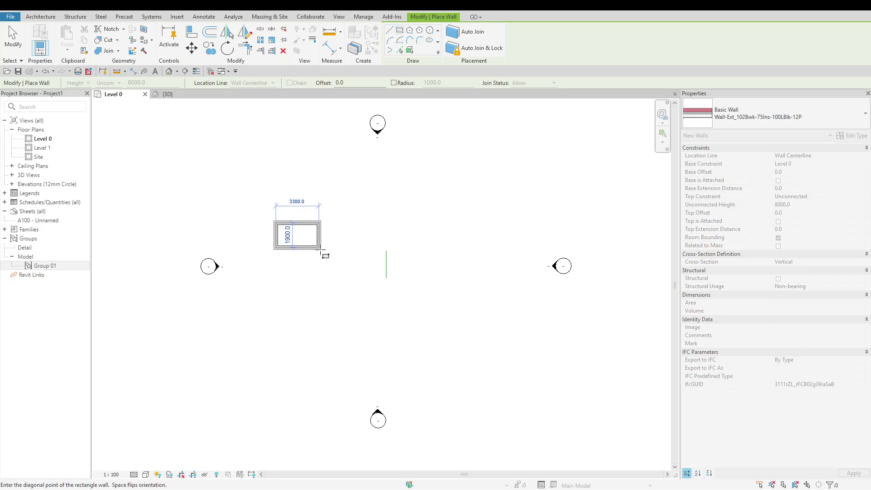
pyautogui.click(331, 264)
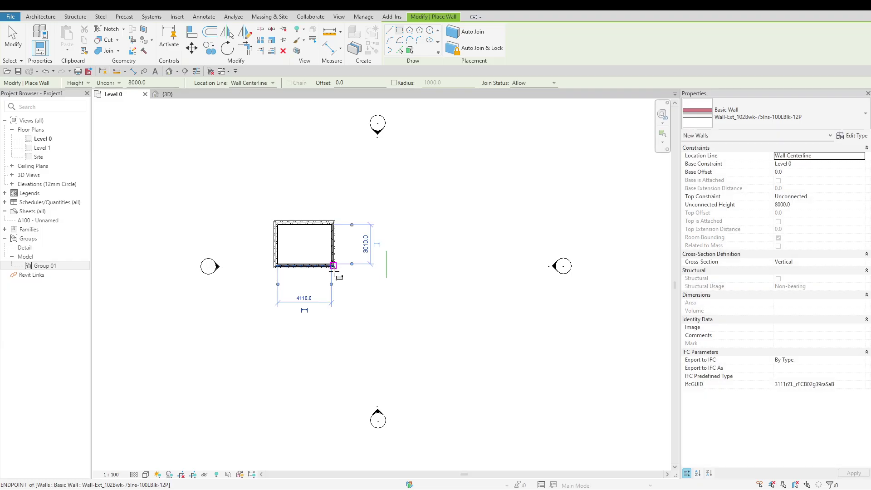
# Step: Draw a second, longer wall rectangle about 3400 mm deep that overlaps the first one's upper-right corner, and finish placing walls
pyautogui.scroll(3, 352, 265)
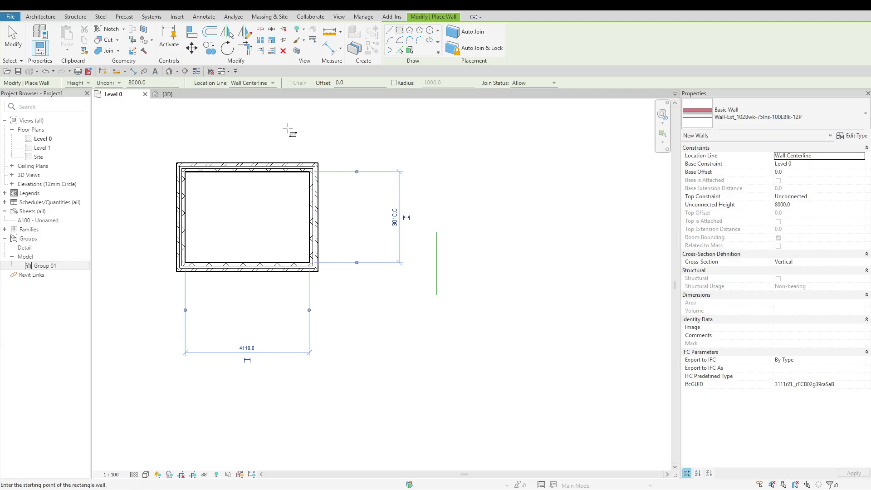
pyautogui.click(274, 133)
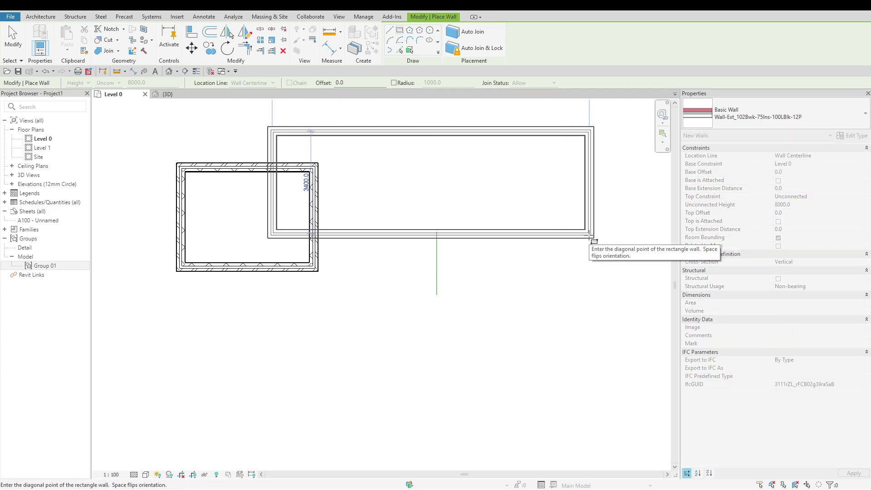
pyautogui.click(591, 236)
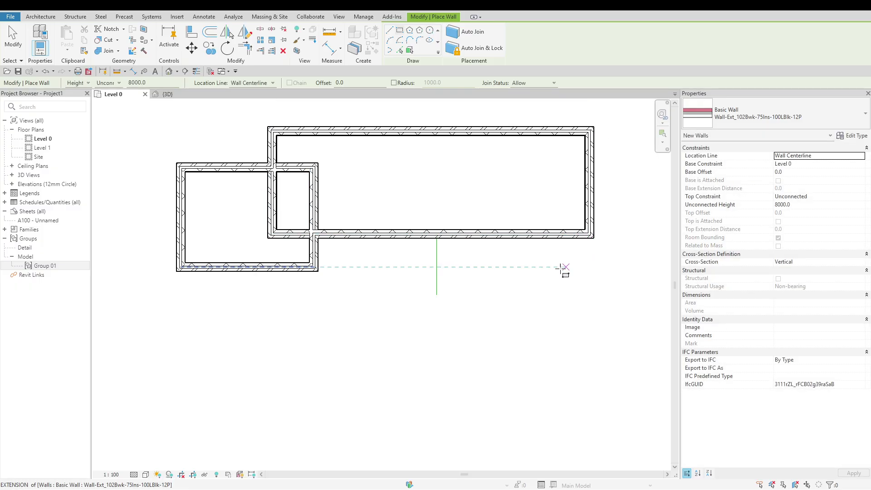
pyautogui.press('Escape')
pyautogui.press('Escape')
# Step: Delete the leftover model line crossing the longer rectangle's lower wall, and check the Room Bounding setting of that rectangle's right-hand wall
pyautogui.click(437, 274)
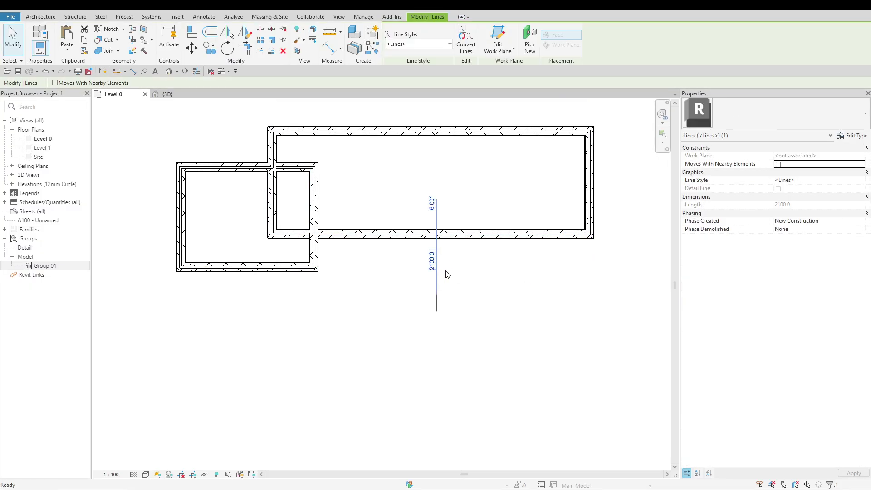
pyautogui.press('Delete')
pyautogui.click(597, 207)
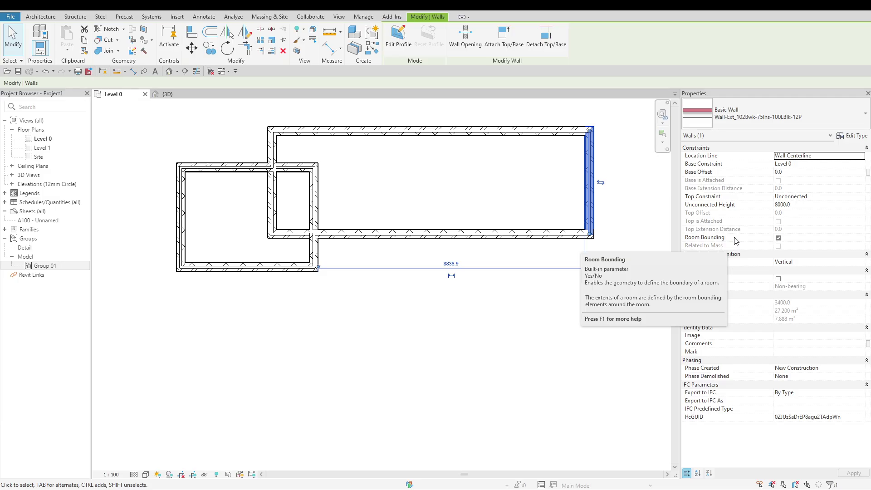
pyautogui.click(467, 325)
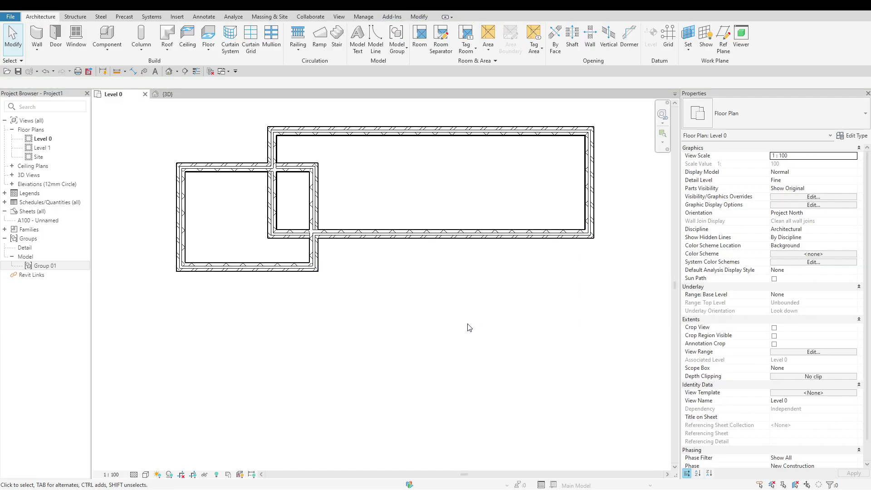
# Step: Draw an architectural wall stub about 1800 mm long down from the middle of the longer rectangle's upper wall
pyautogui.click(38, 49)
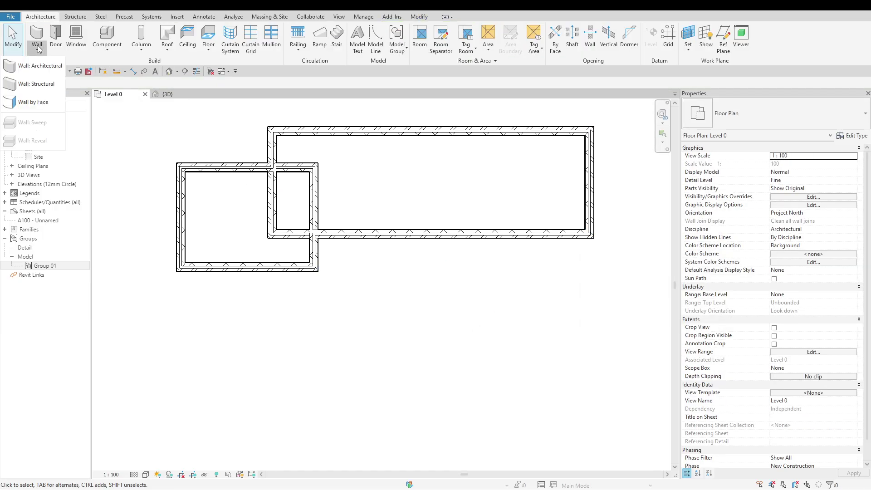
pyautogui.click(36, 66)
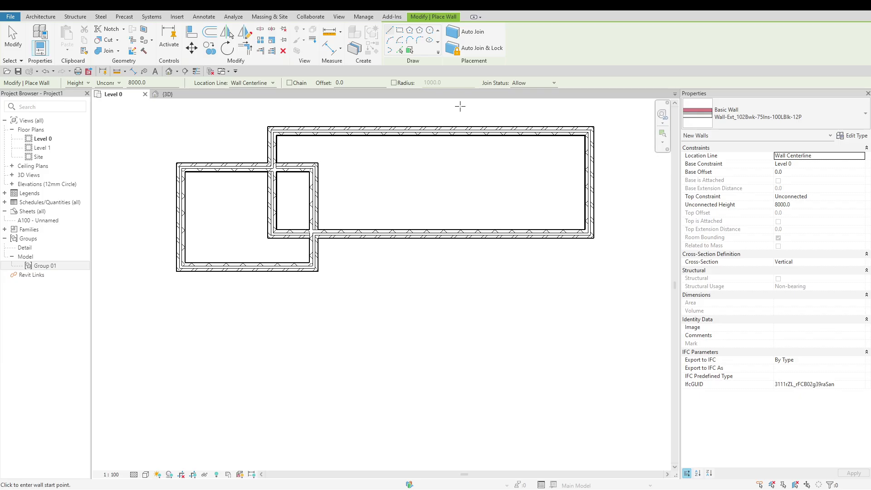
pyautogui.click(430, 133)
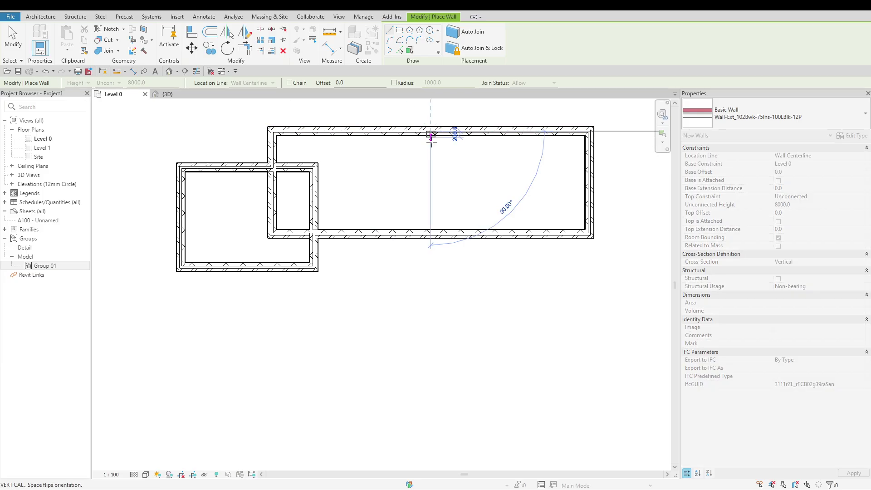
pyautogui.click(431, 185)
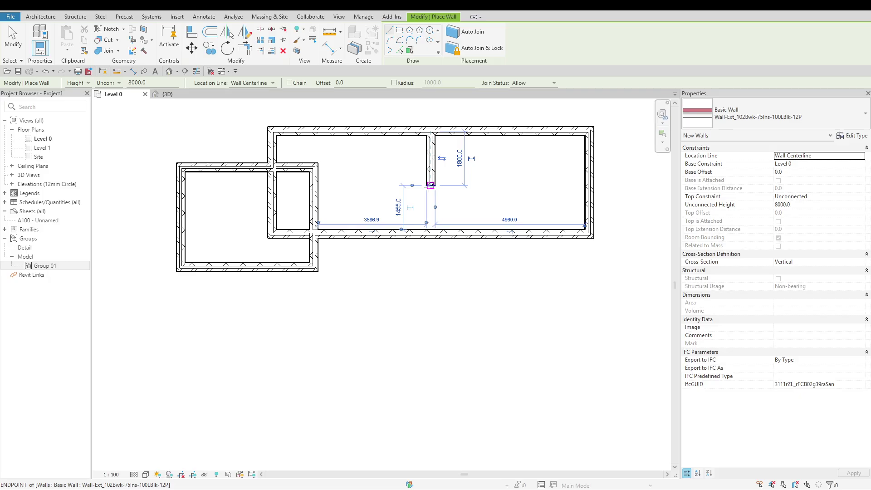
pyautogui.press('Escape')
pyautogui.press('Escape')
# Step: Turn off Room Bounding for the short wall stub inside the longer rectangle
pyautogui.click(438, 183)
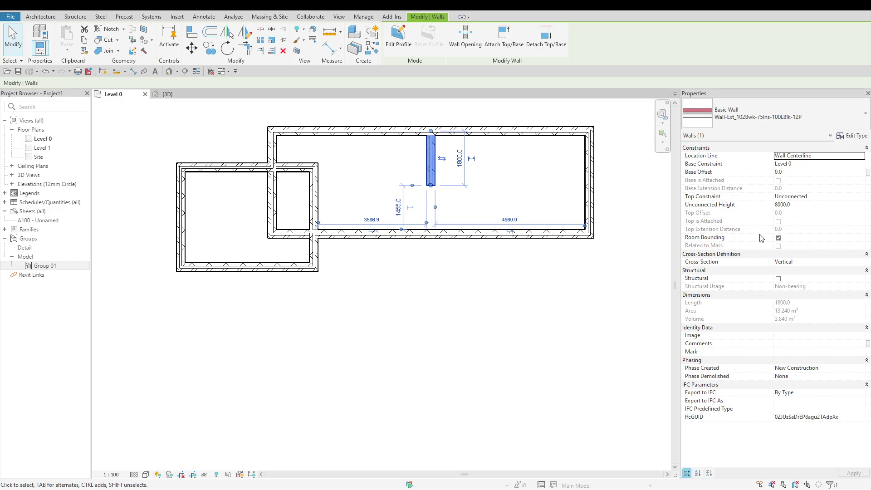
pyautogui.click(777, 238)
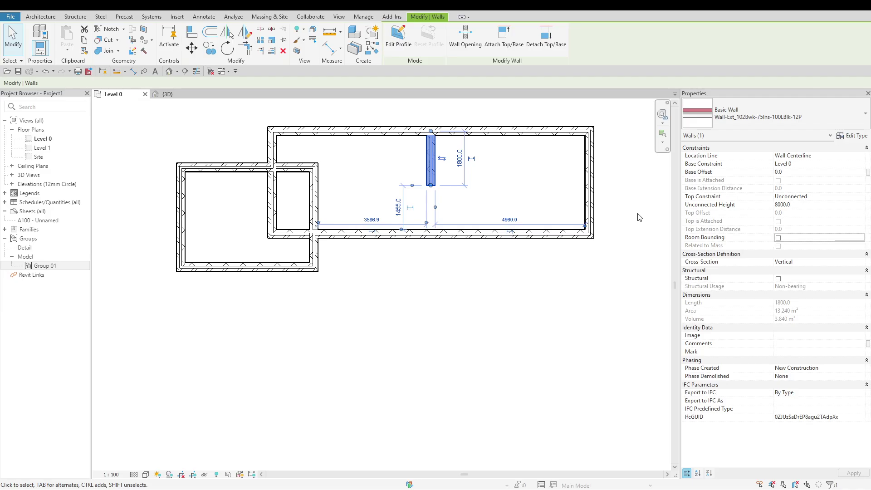
pyautogui.press('Escape')
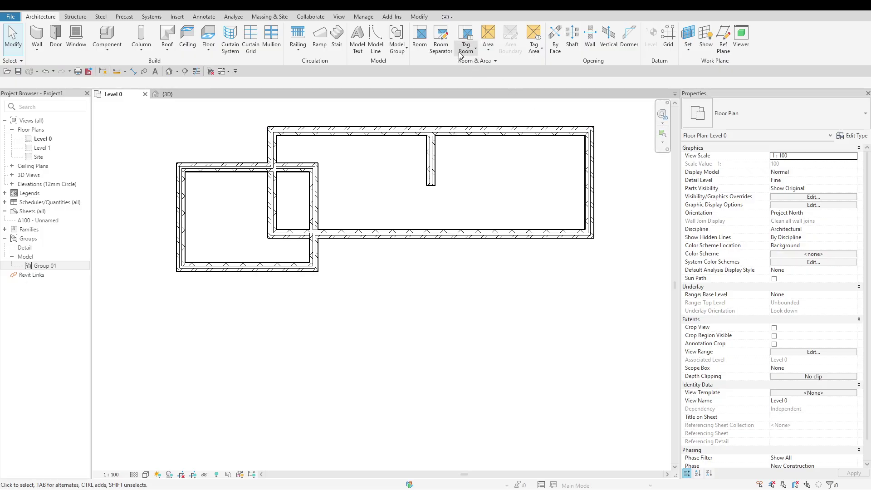
# Step: Start the Room tool with Tag on Placement enabled, and highlight the room-bounding elements in the plan
pyautogui.click(419, 46)
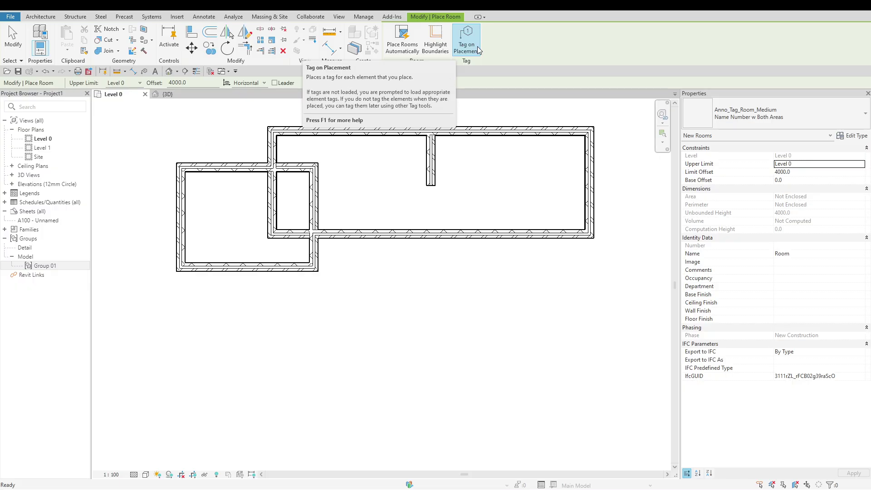
pyautogui.click(477, 46)
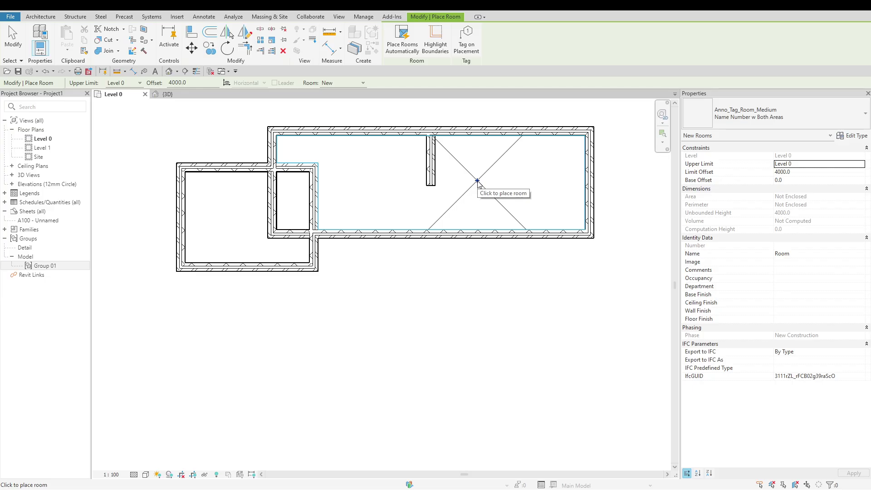
pyautogui.click(470, 50)
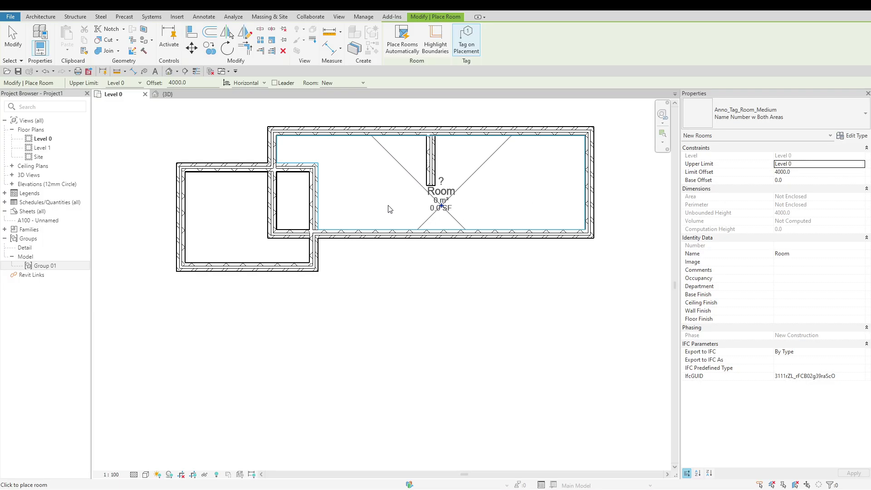
pyautogui.click(446, 55)
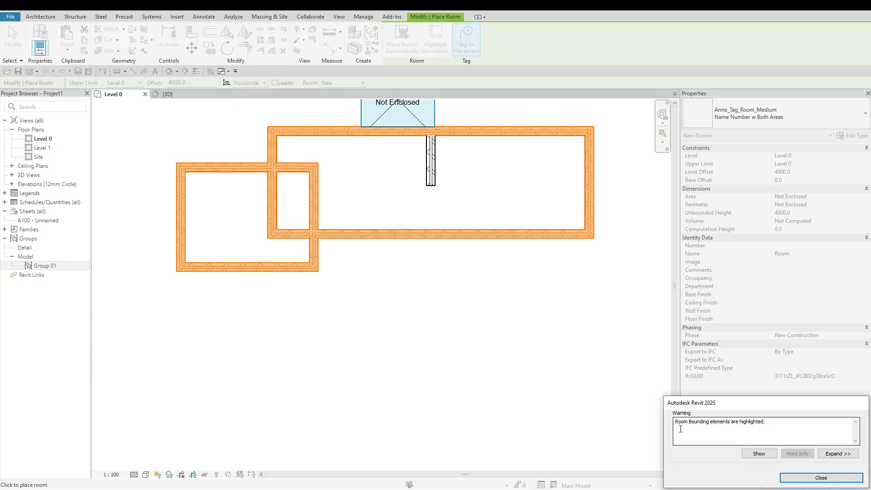
pyautogui.moveTo(766, 421); pyautogui.dragTo(667, 417)
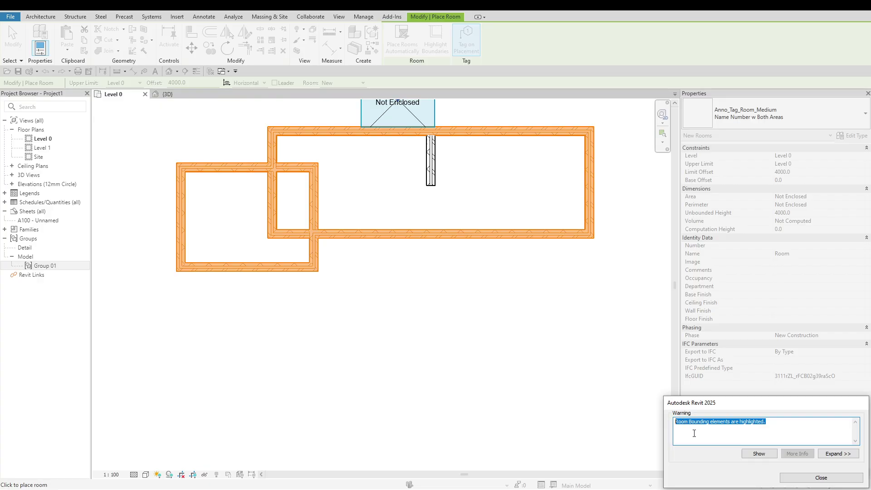
pyautogui.click(801, 478)
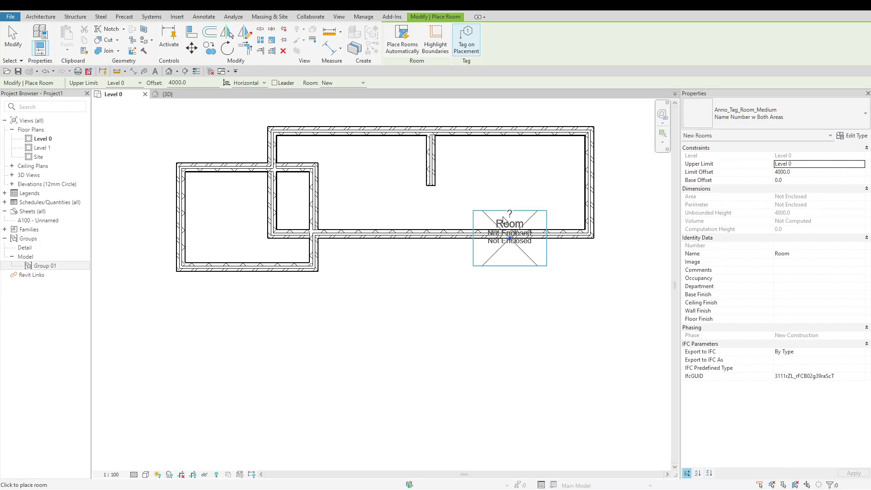
# Step: Place tagged rooms in the longer rectangle, the small overlap area and the remaining part of the smaller rectangle
pyautogui.click(507, 179)
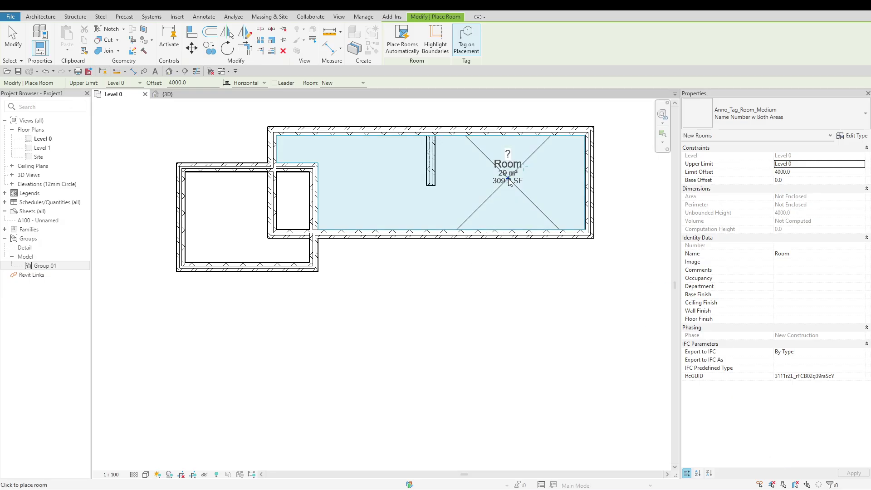
pyautogui.click(294, 207)
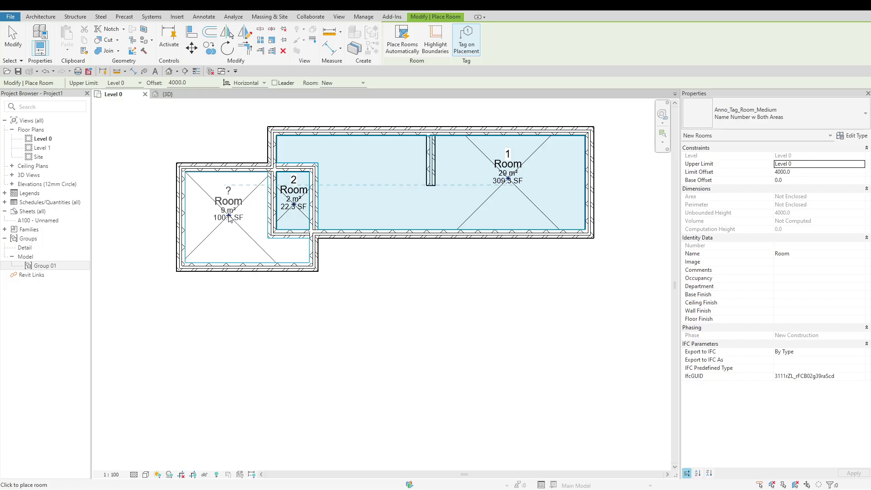
pyautogui.click(229, 218)
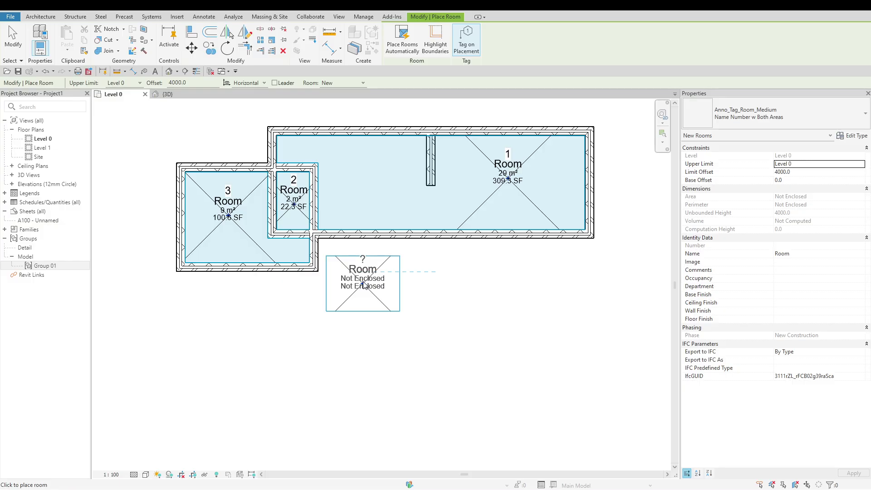
pyautogui.press('Escape')
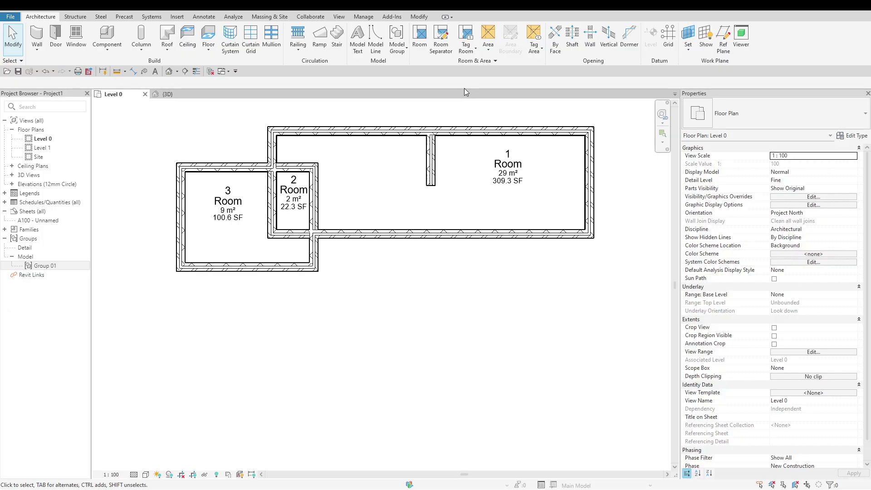
# Step: Draw two vertical room separation lines, about 3400 mm long and 3480 mm apart, across the longer rectangle on either side of the wall stub
pyautogui.click(440, 41)
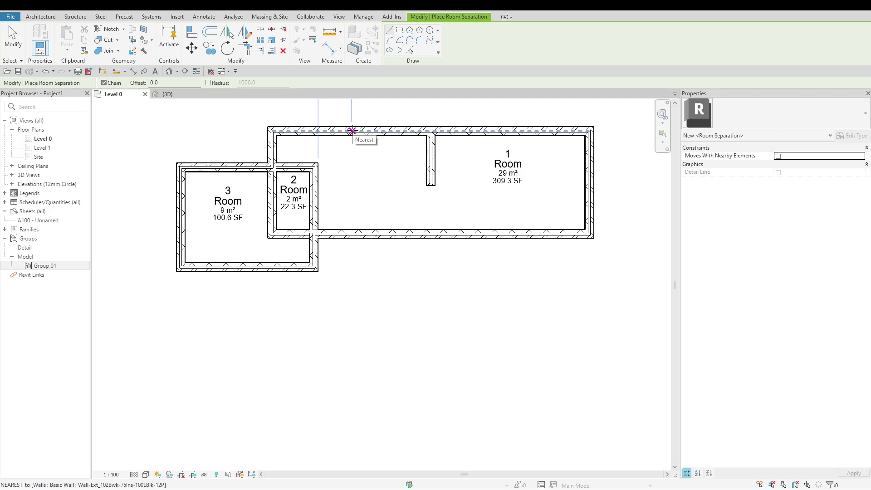
pyautogui.click(352, 131)
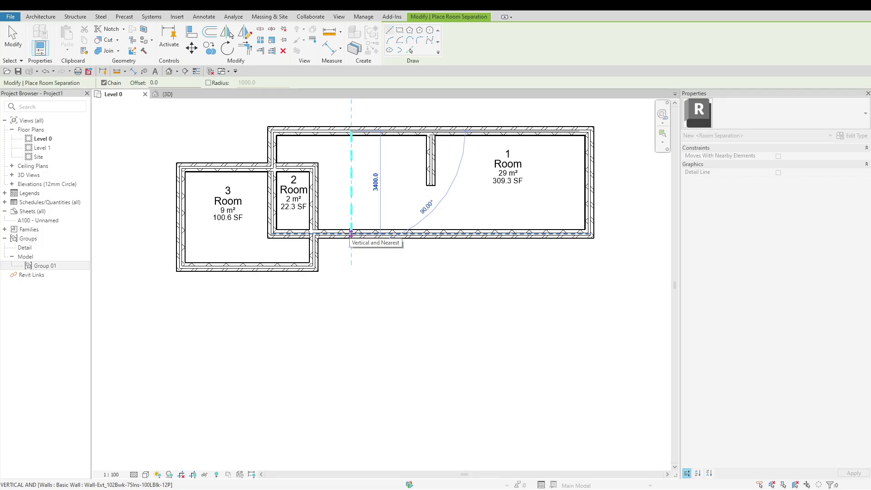
pyautogui.click(351, 233)
pyautogui.press('Escape')
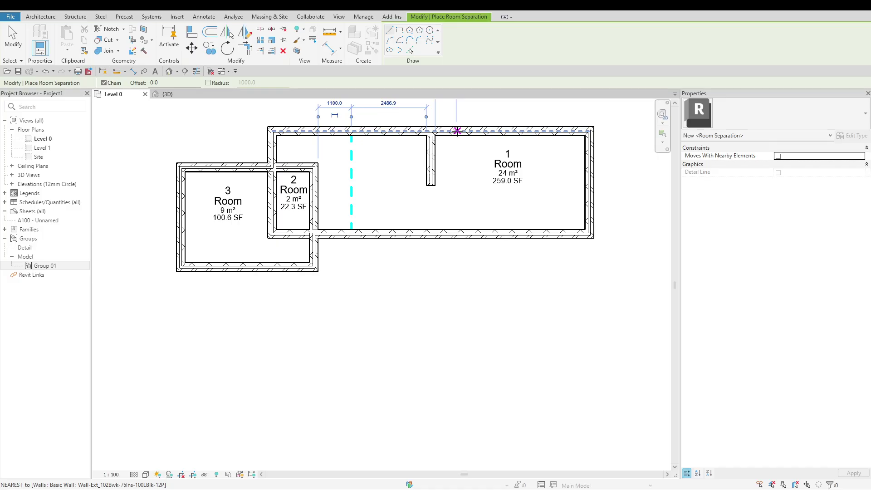
pyautogui.click(457, 131)
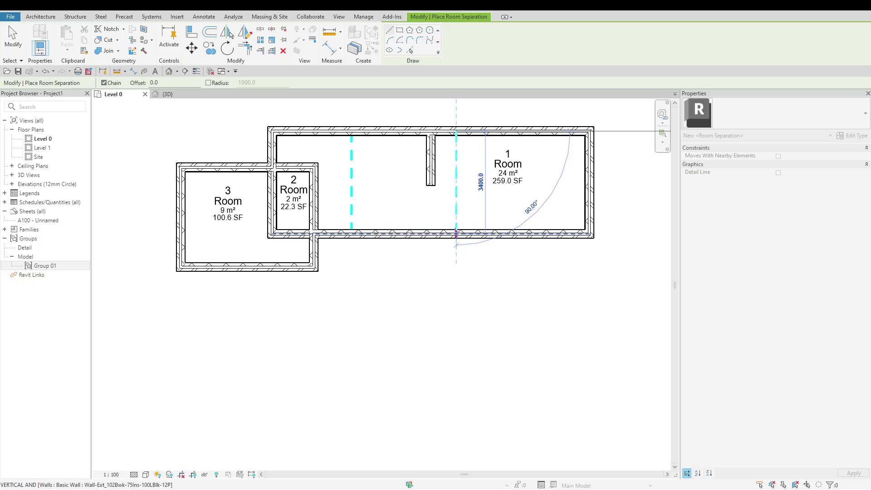
pyautogui.click(456, 234)
pyautogui.press('Escape')
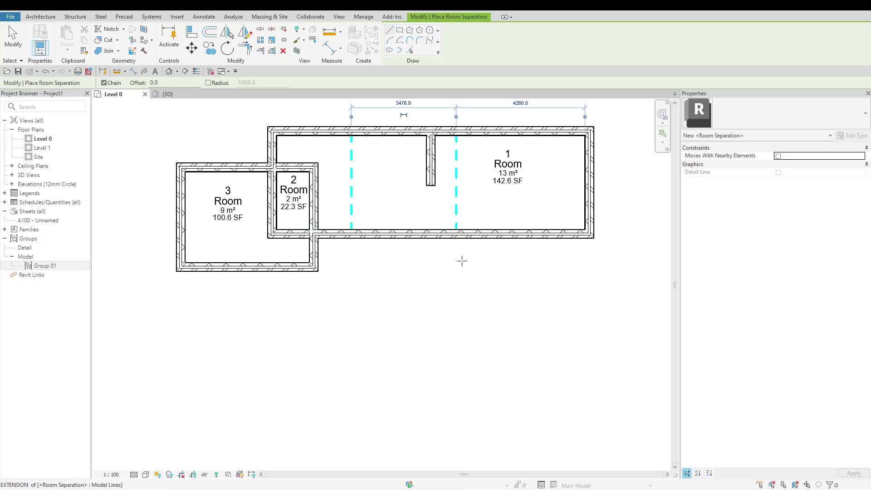
pyautogui.press('Escape')
pyautogui.press('Escape')
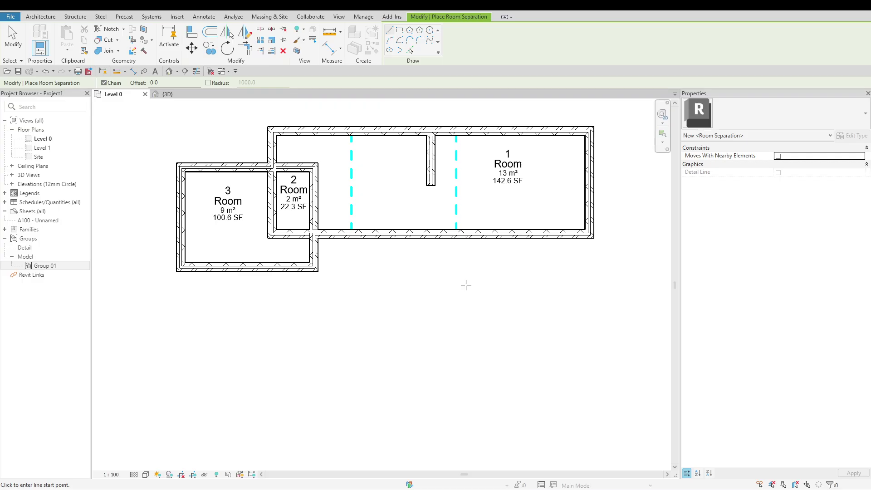
# Step: Inspect which areas the rooms cover by selecting the plan elements and the room beyond the second separation line
pyautogui.moveTo(618, 348); pyautogui.dragTo(234, 138)
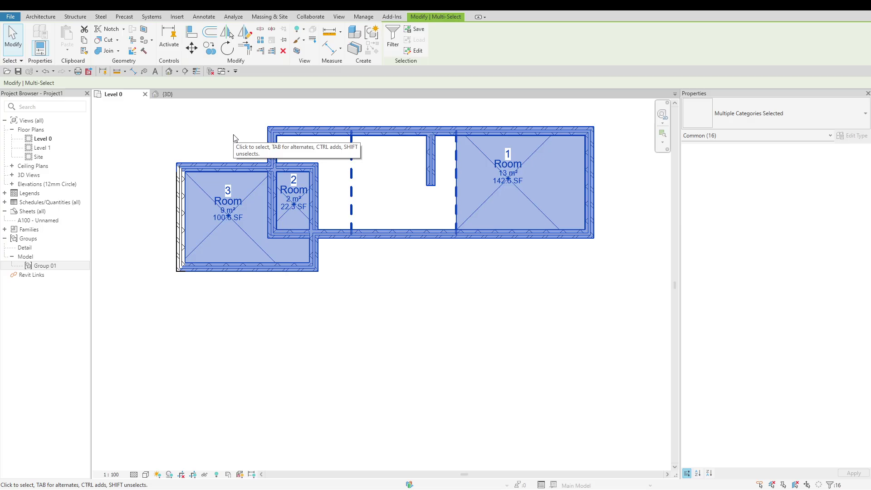
pyautogui.press('Escape')
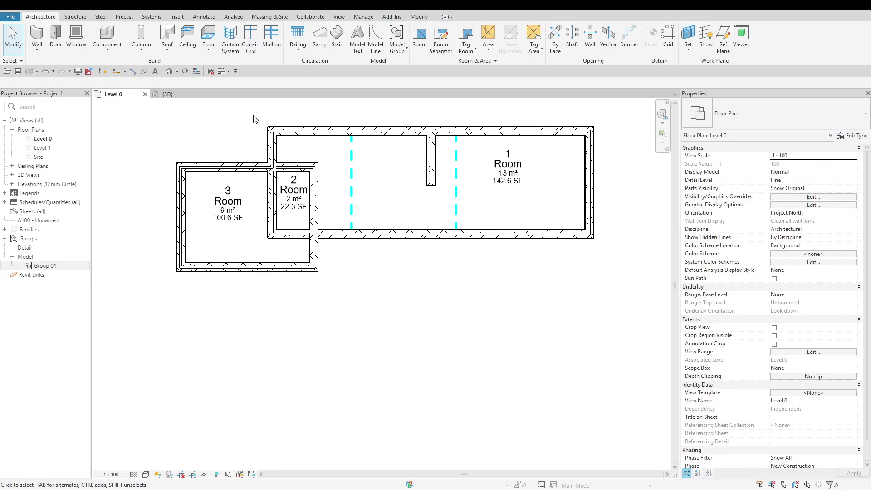
pyautogui.click(487, 205)
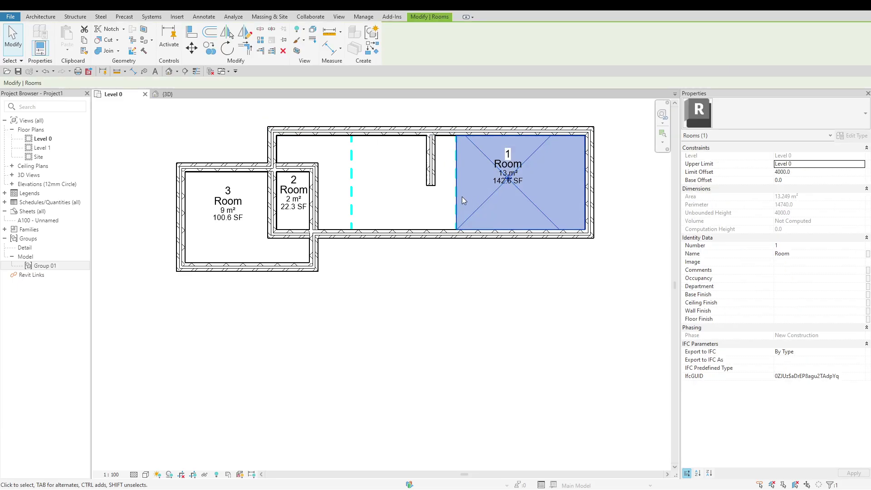
pyautogui.click(414, 208)
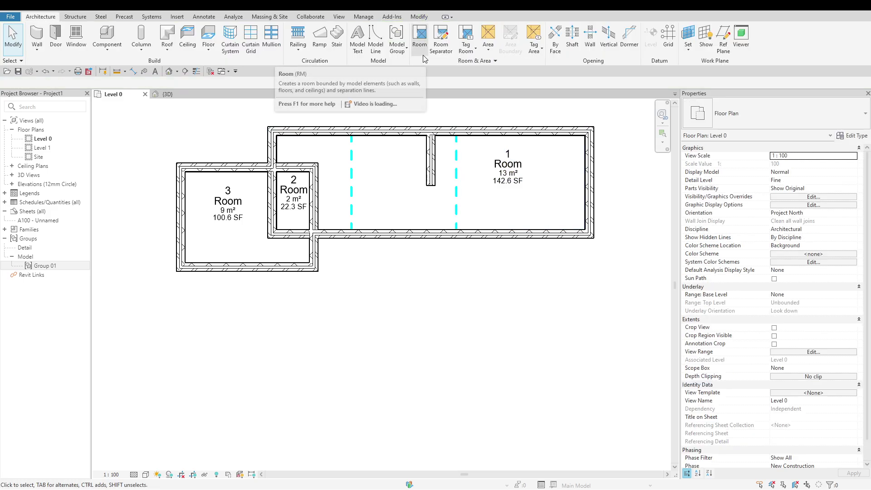
# Step: Place tagged rooms between the two separation lines and between the first separation line and the overlap area
pyautogui.click(419, 41)
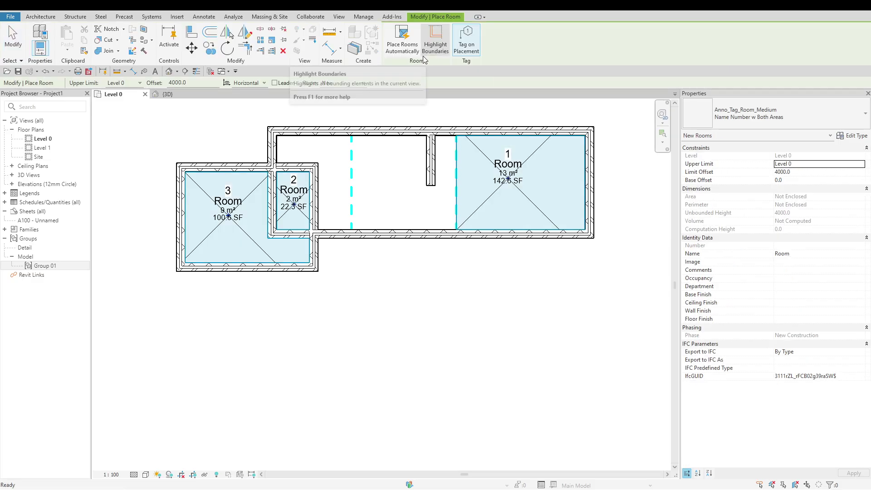
pyautogui.click(393, 191)
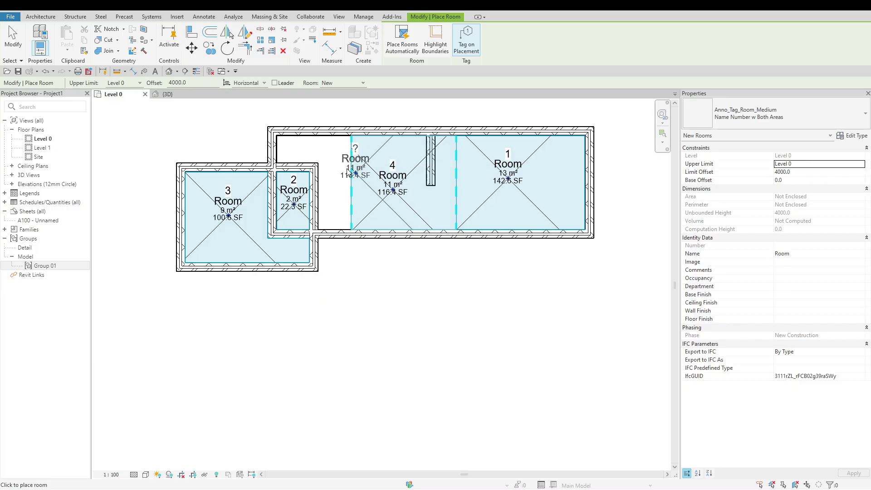
pyautogui.click(333, 162)
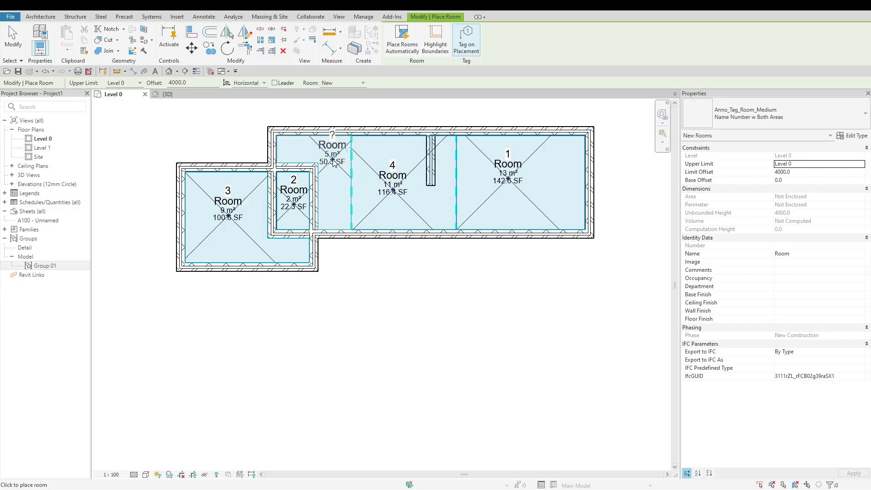
pyautogui.press('Escape')
pyautogui.press('Escape')
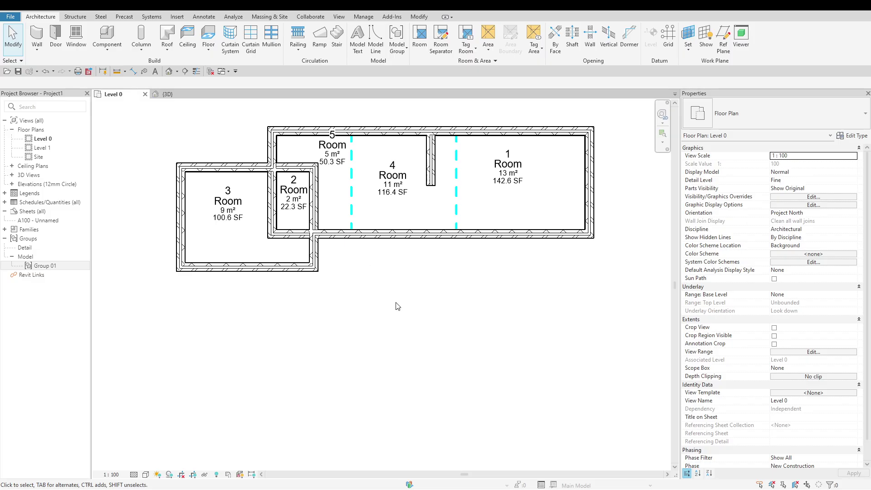
# Step: Delete the tags of rooms 4 and 1 while keeping the rooms themselves
pyautogui.click(404, 203)
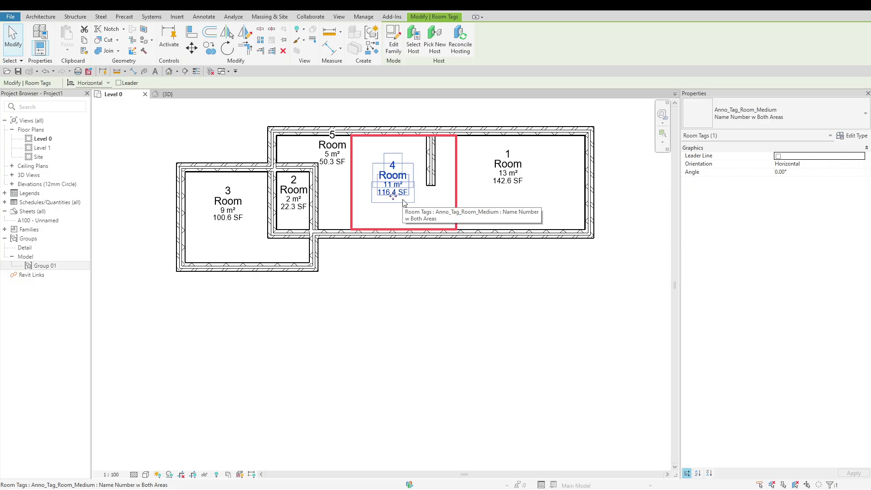
pyautogui.press('Delete')
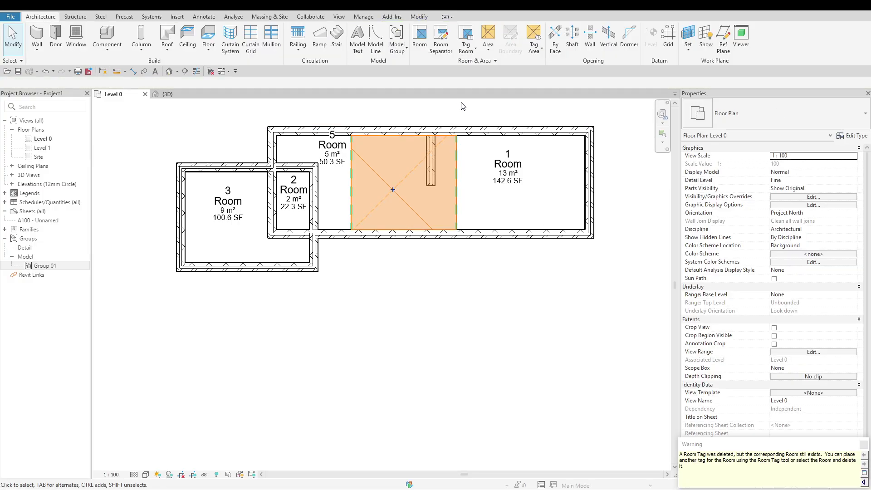
pyautogui.click(515, 165)
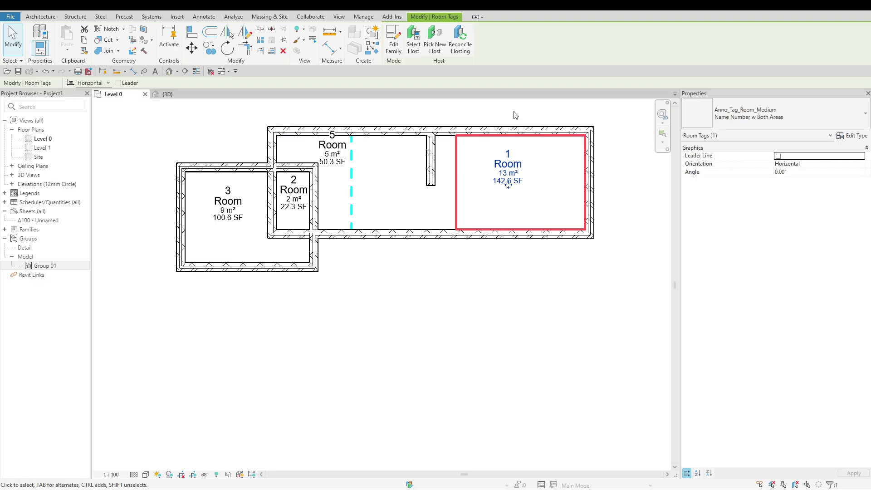
pyautogui.press('Delete')
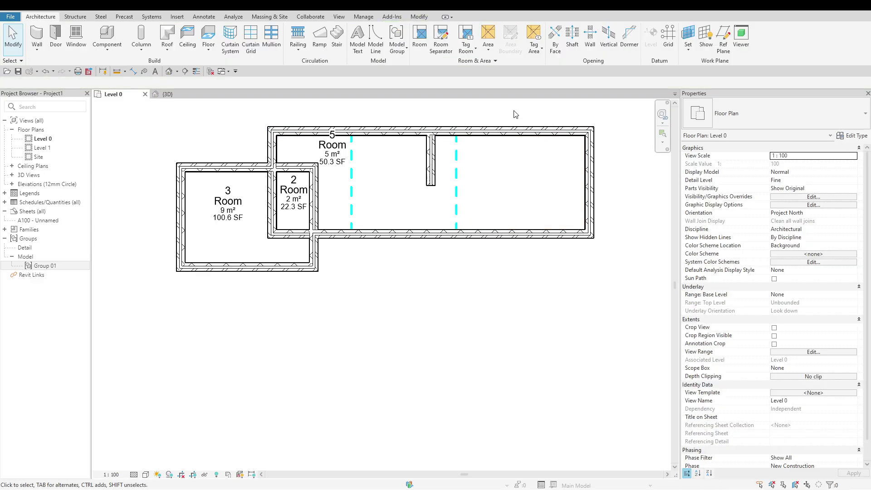
# Step: Tag room 1 with the Name Number w Both Areas type and room 4 with the Name and Number type of Anno_Tag_Room_Medium
pyautogui.click(476, 51)
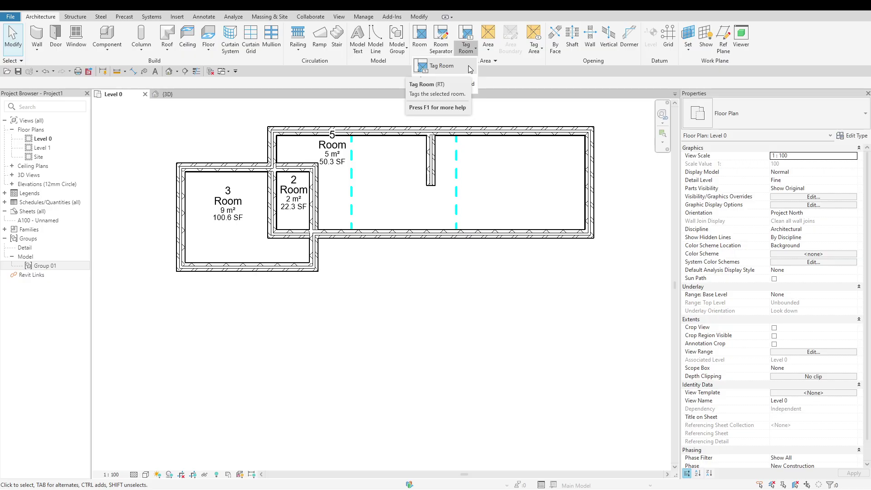
pyautogui.click(469, 67)
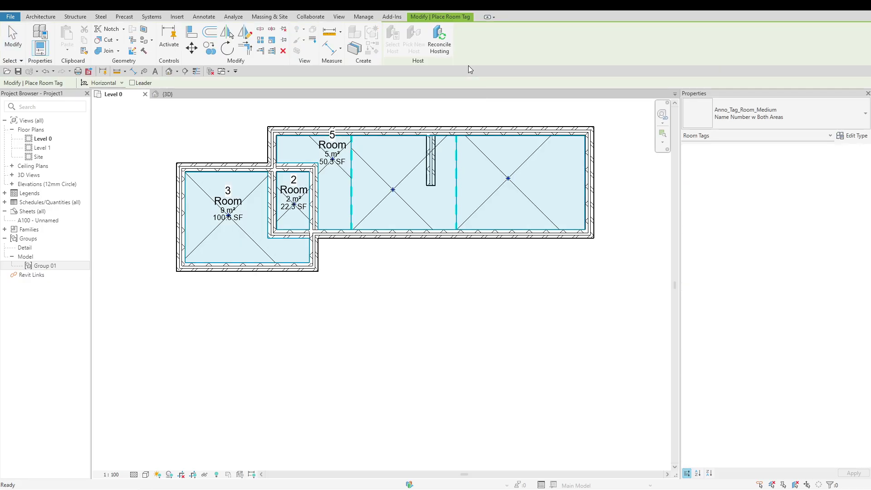
pyautogui.click(545, 189)
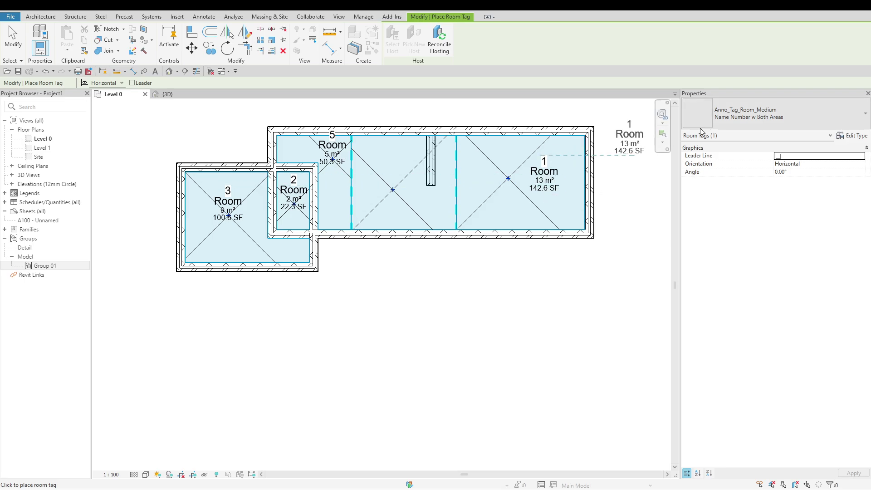
pyautogui.click(730, 120)
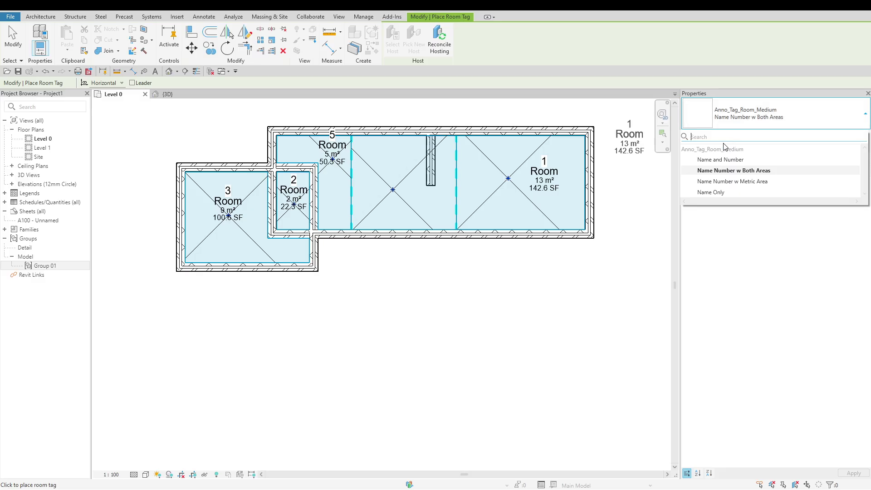
pyautogui.click(725, 170)
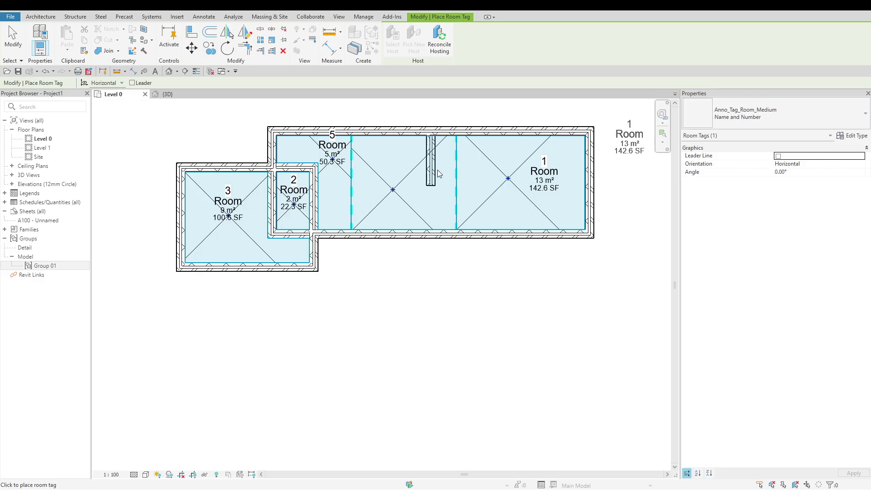
pyautogui.click(398, 171)
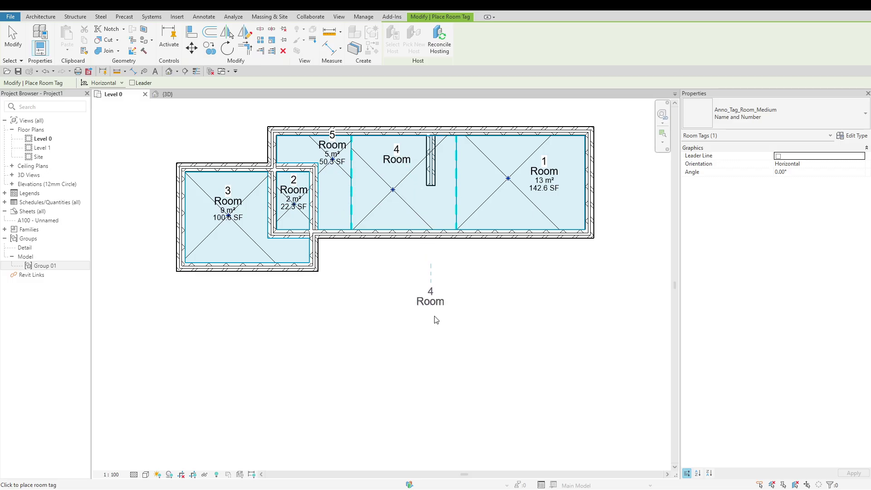
pyautogui.press('Escape')
pyautogui.press('Escape')
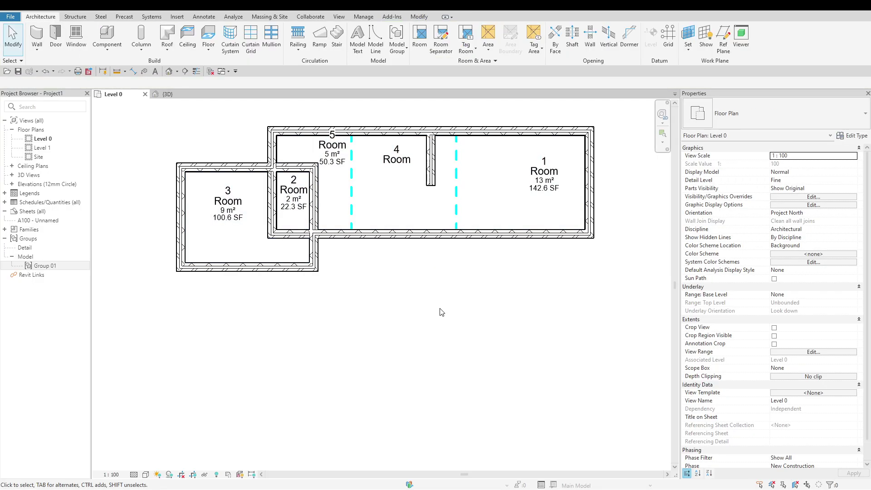
# Step: Change room 1's tag to the Name Number w Metric Area type
pyautogui.click(545, 184)
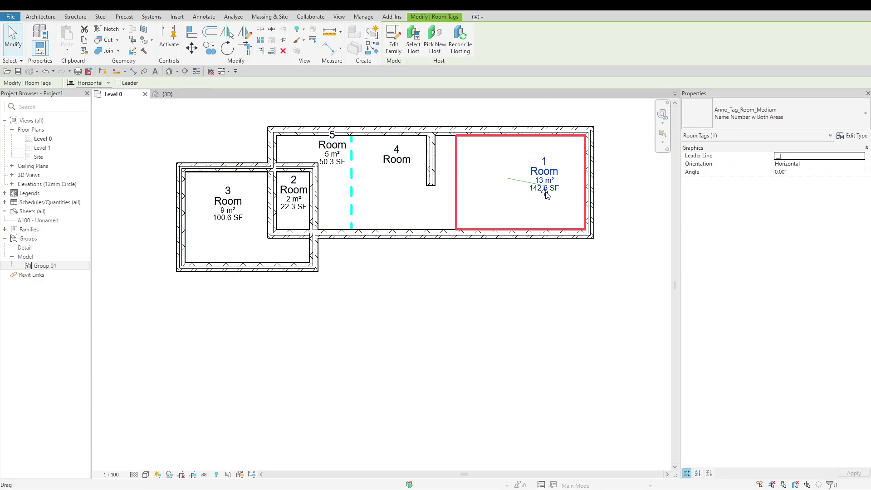
pyautogui.click(800, 126)
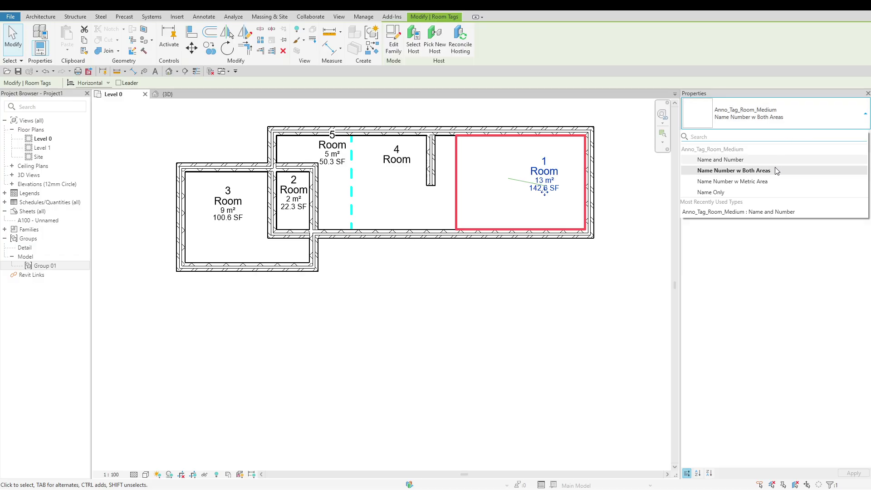
pyautogui.click(769, 182)
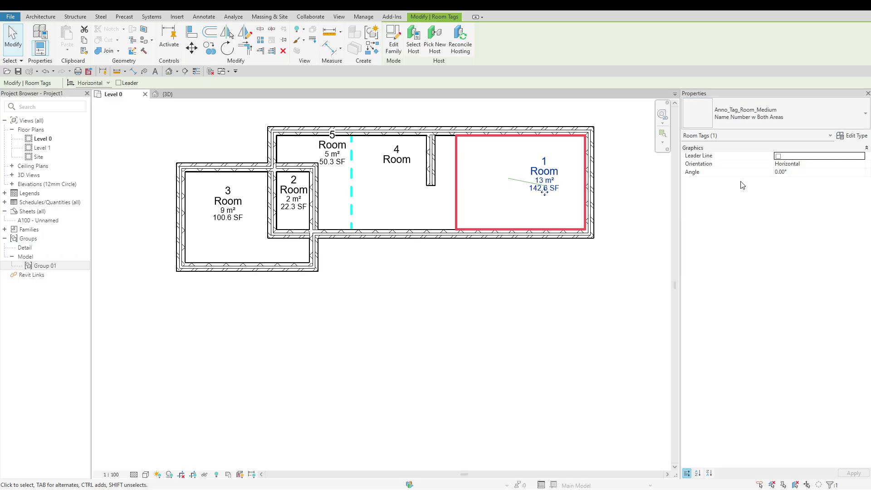
pyautogui.click(610, 203)
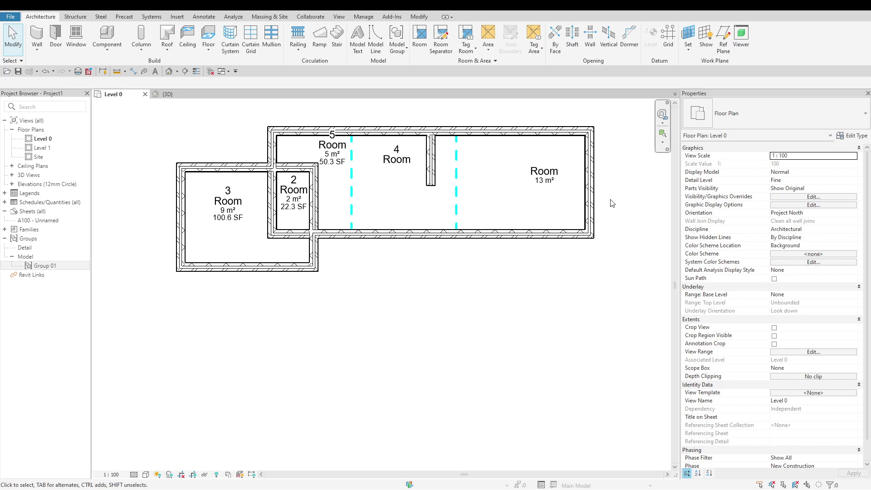
# Step: Delete room 1 beyond the second separation line and place a new room with a Name and Number tag in the same area
pyautogui.click(494, 198)
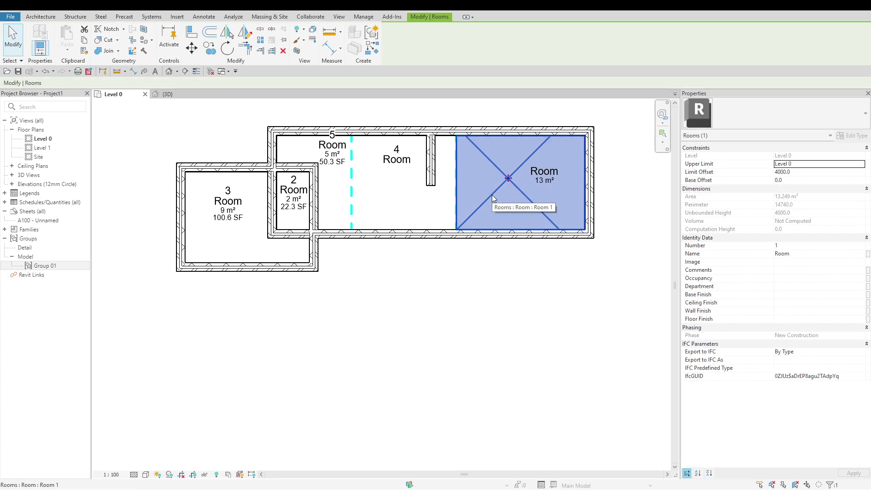
pyautogui.press('Delete')
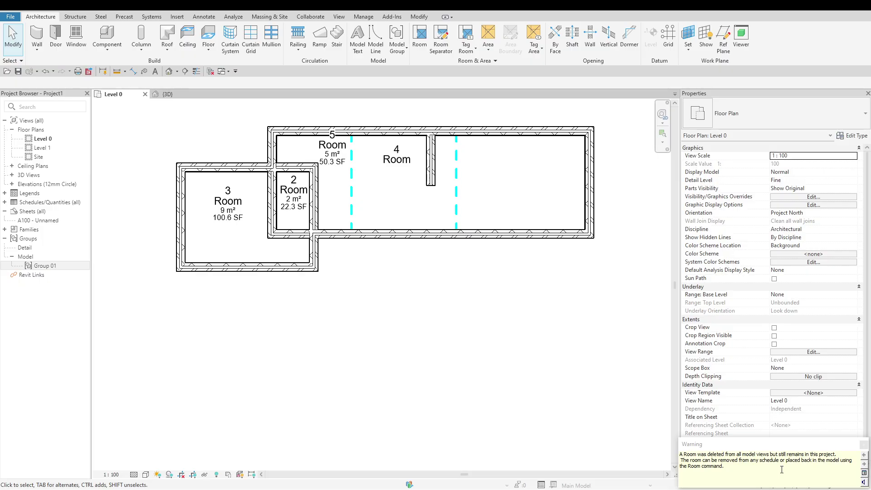
pyautogui.click(863, 446)
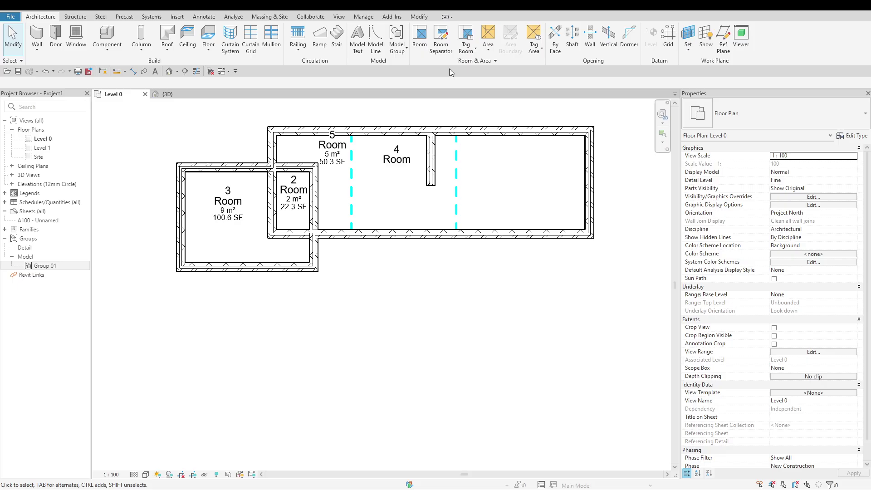
pyautogui.click(419, 37)
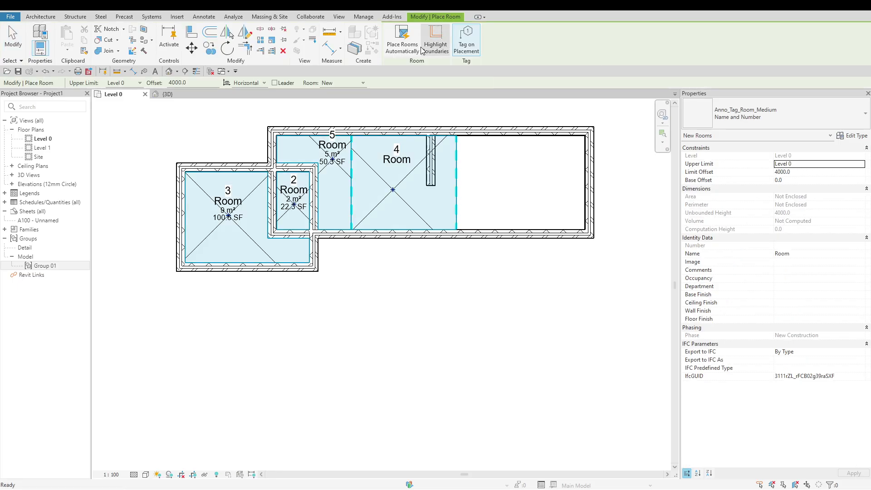
pyautogui.click(512, 175)
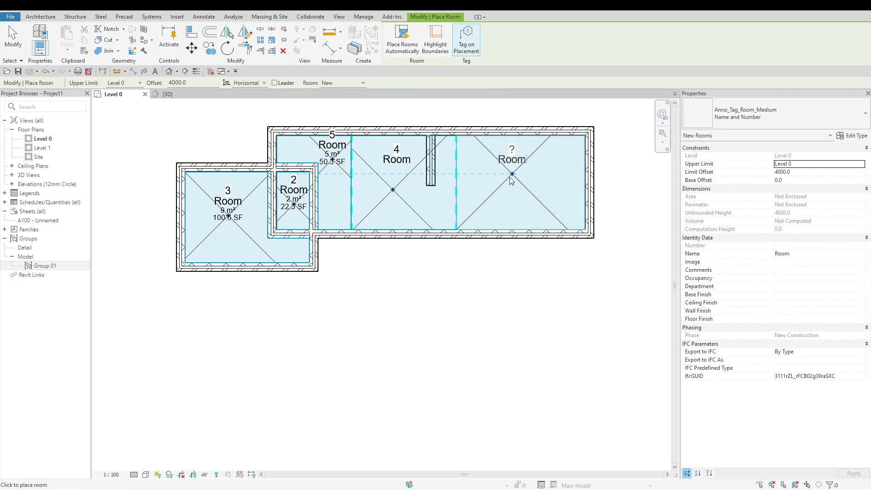
pyautogui.press('Escape')
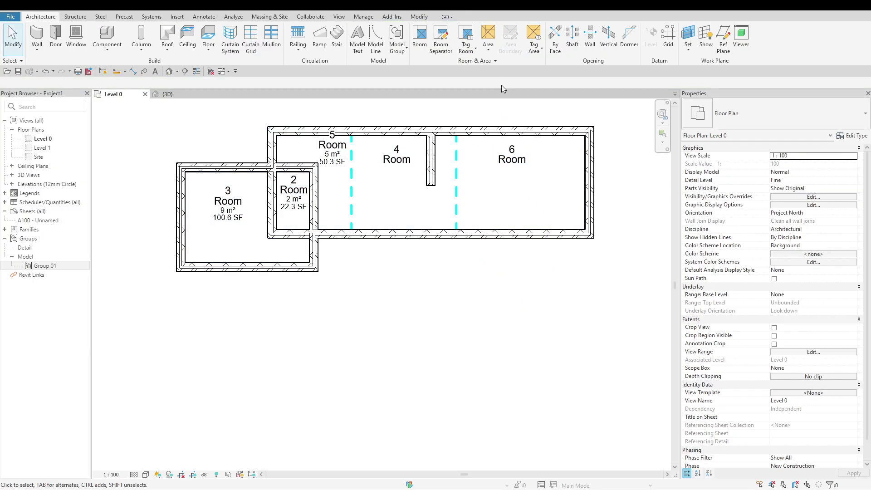
# Step: Review the volume and room area options in Area and Volume Computations, keeping areas only and at wall finish
pyautogui.click(495, 60)
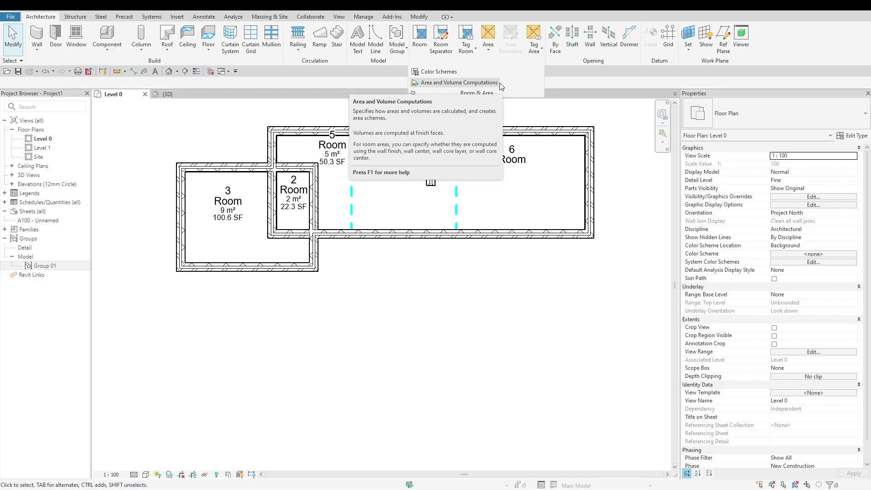
pyautogui.click(500, 83)
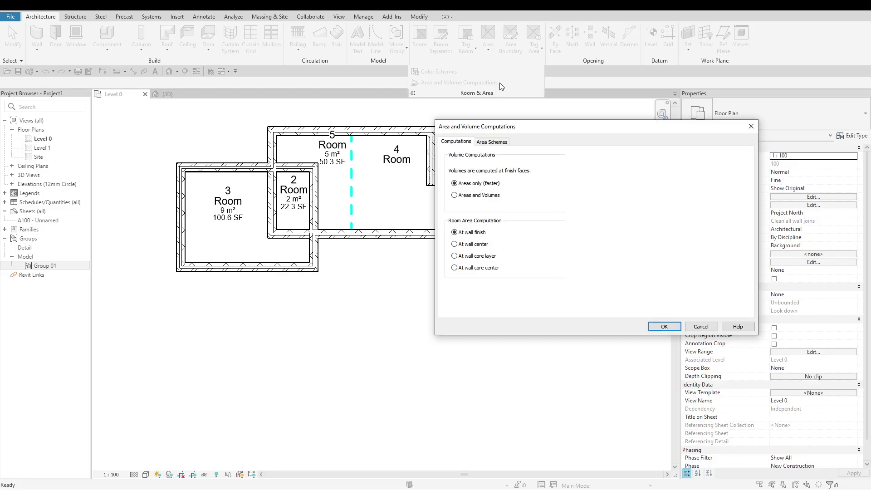
pyautogui.moveTo(535, 126); pyautogui.dragTo(504, 162)
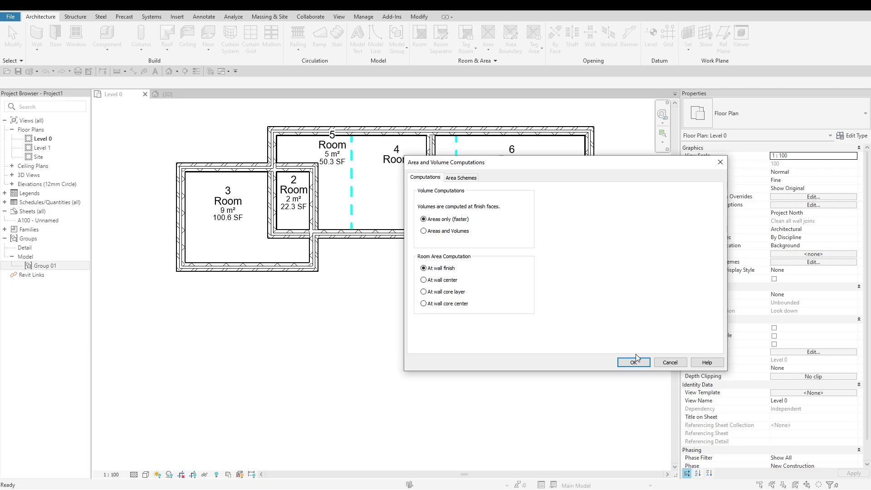
pyautogui.click(644, 365)
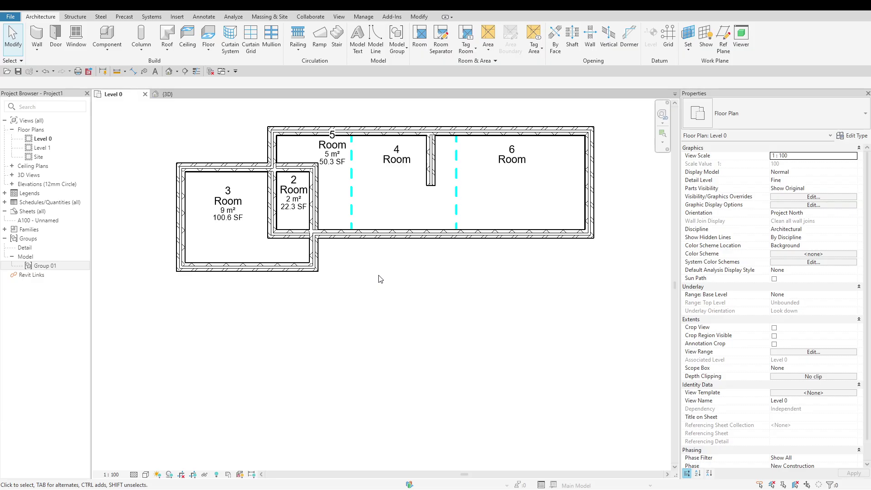
# Step: Align the tags of rooms 6, 4 and 5 by their middles and move them together down towards the centre of the rooms
pyautogui.click(522, 166)
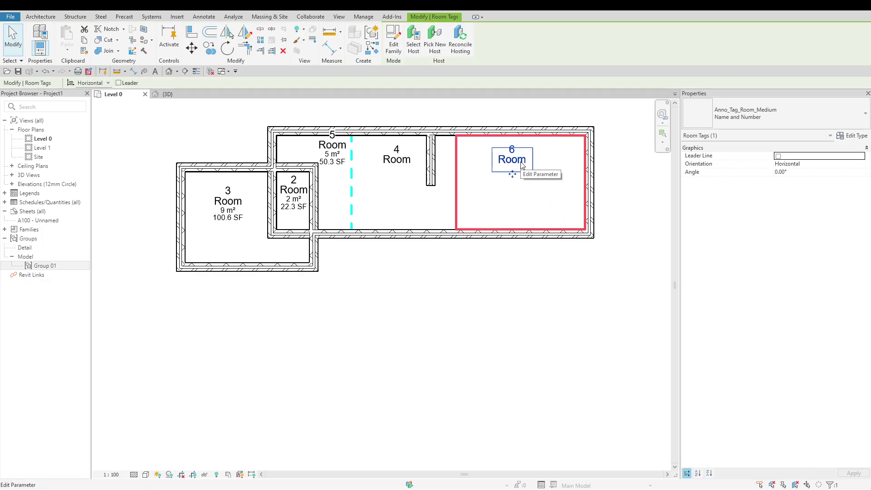
pyautogui.keyDown('ctrl'); pyautogui.click(415, 169); pyautogui.keyUp('ctrl')
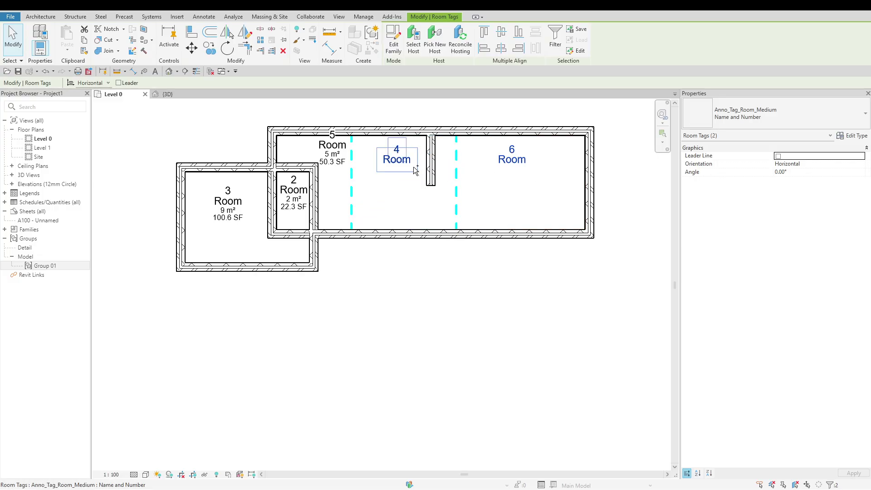
pyautogui.keyDown('ctrl'); pyautogui.click(346, 165); pyautogui.keyUp('ctrl')
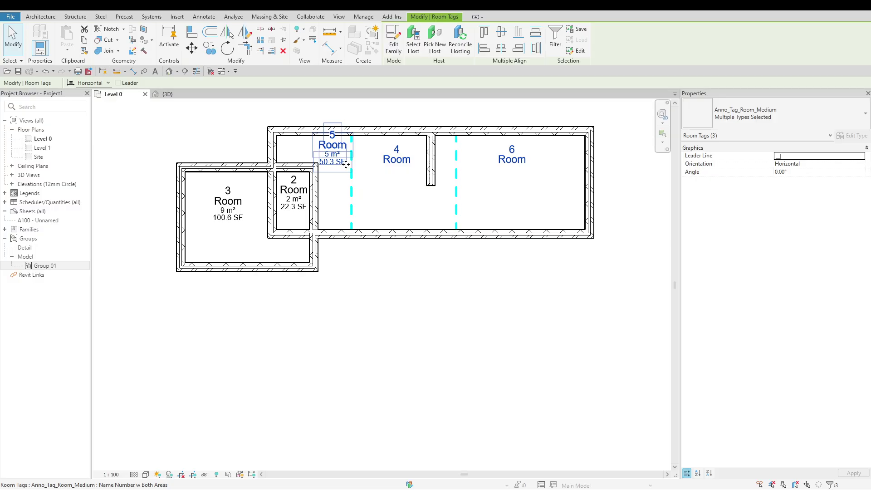
pyautogui.click(500, 36)
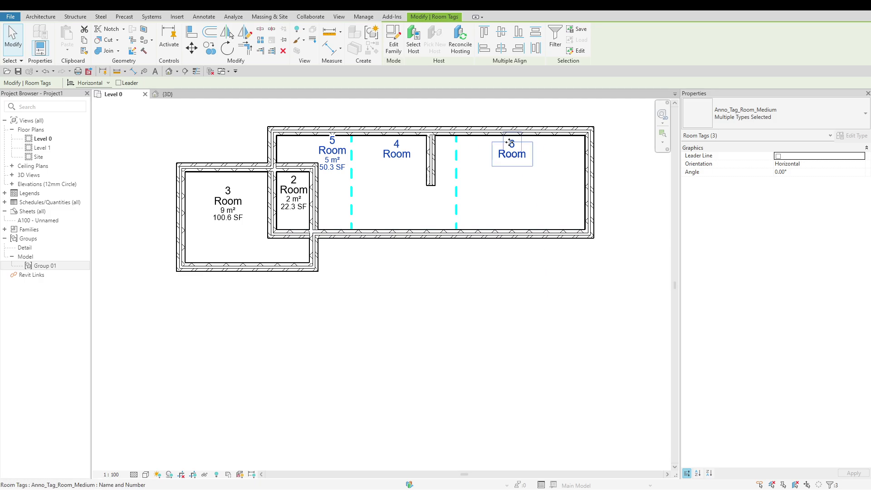
pyautogui.moveTo(512, 152); pyautogui.dragTo(525, 195)
pyautogui.click(498, 308)
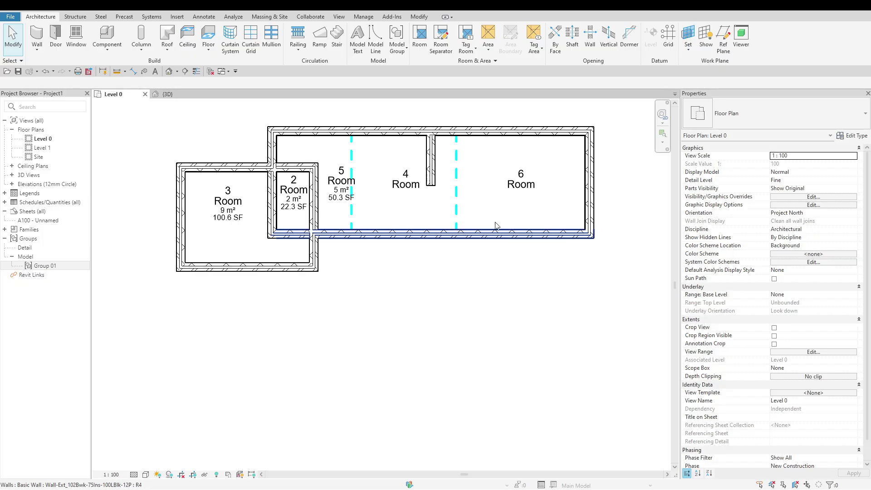
# Step: Start a new area plan and go through the Rentable and Gross Building types, keeping Gross Building
pyautogui.click(495, 54)
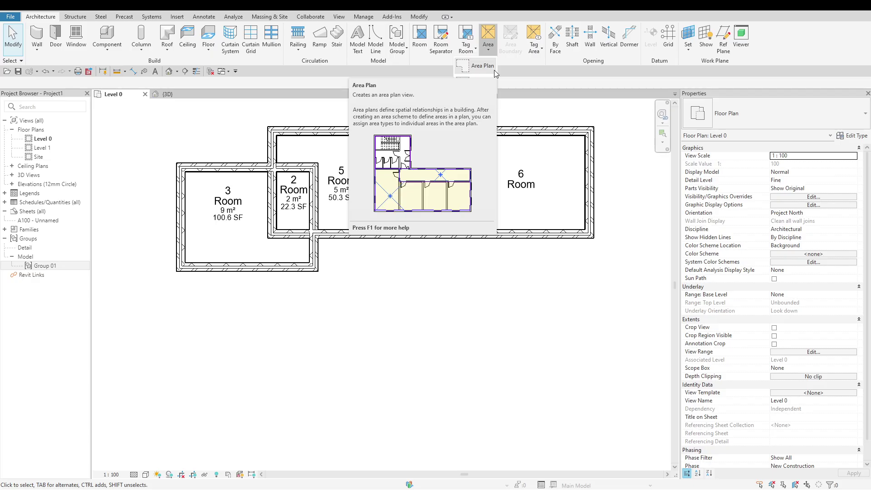
pyautogui.click(494, 70)
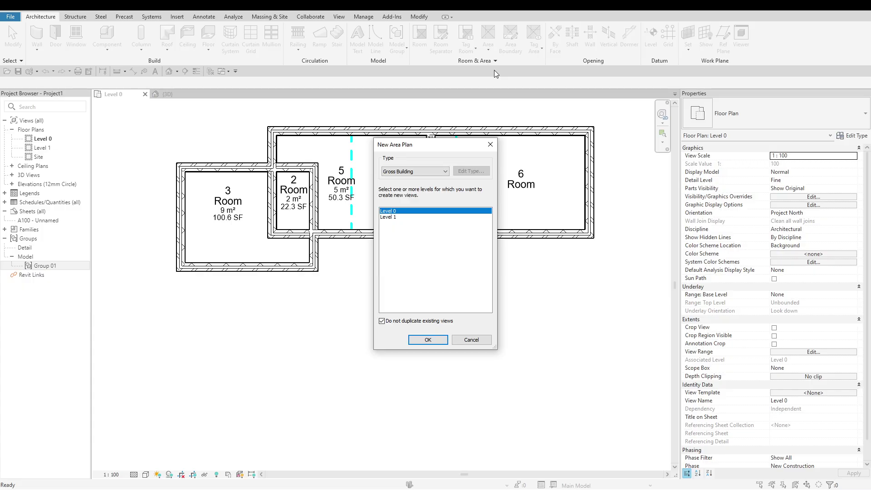
pyautogui.click(442, 174)
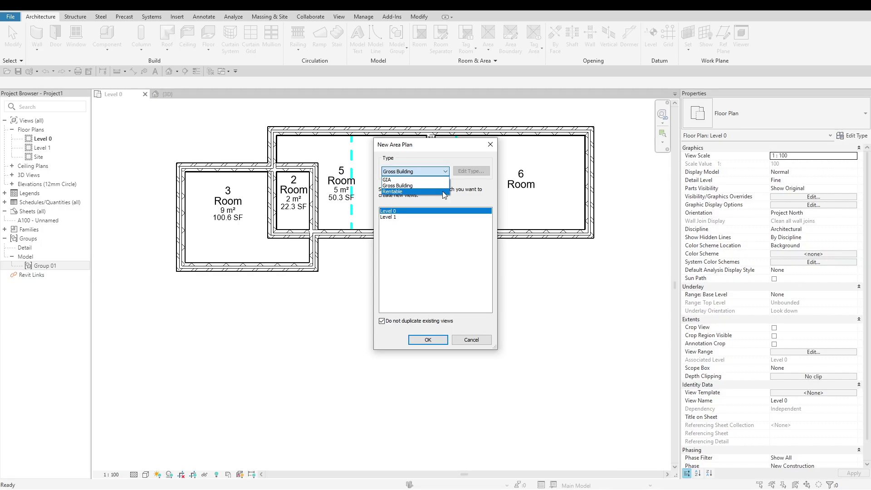
pyautogui.click(443, 192)
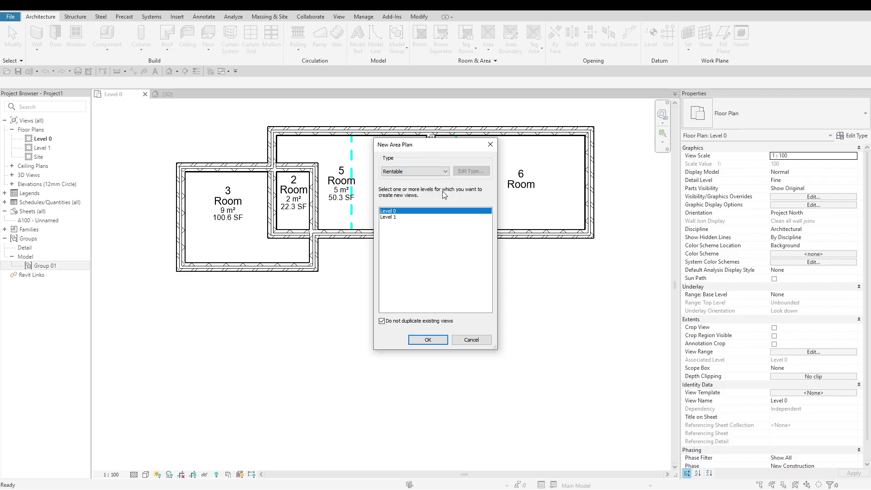
pyautogui.click(430, 175)
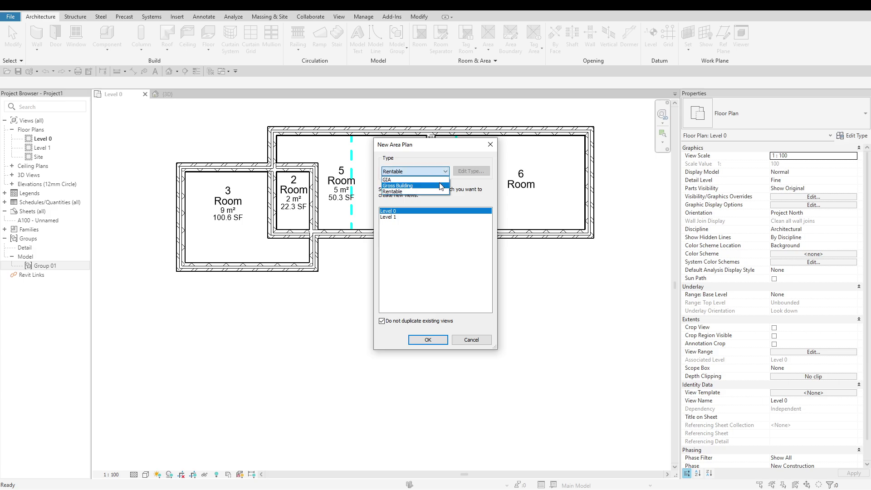
pyautogui.click(441, 185)
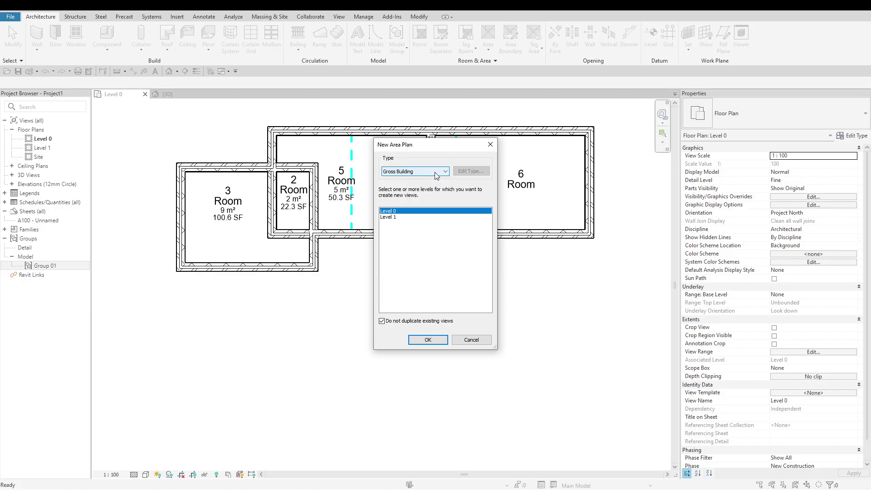
pyautogui.click(436, 172)
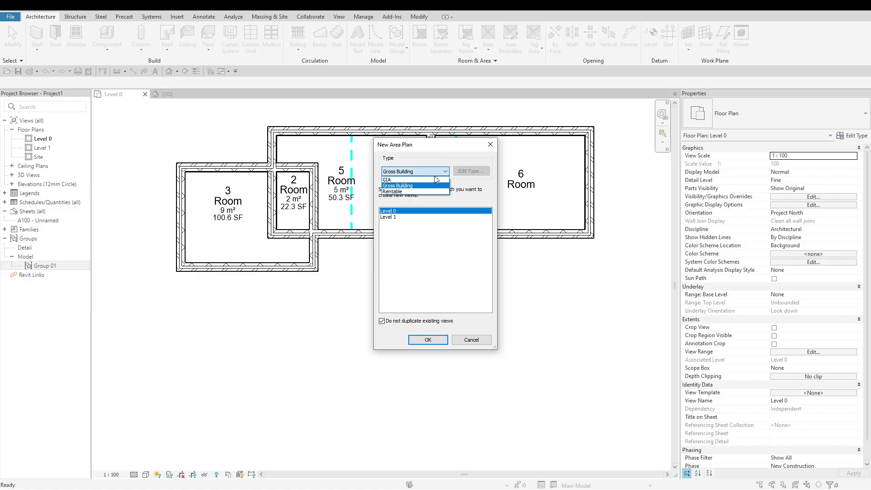
pyautogui.click(431, 191)
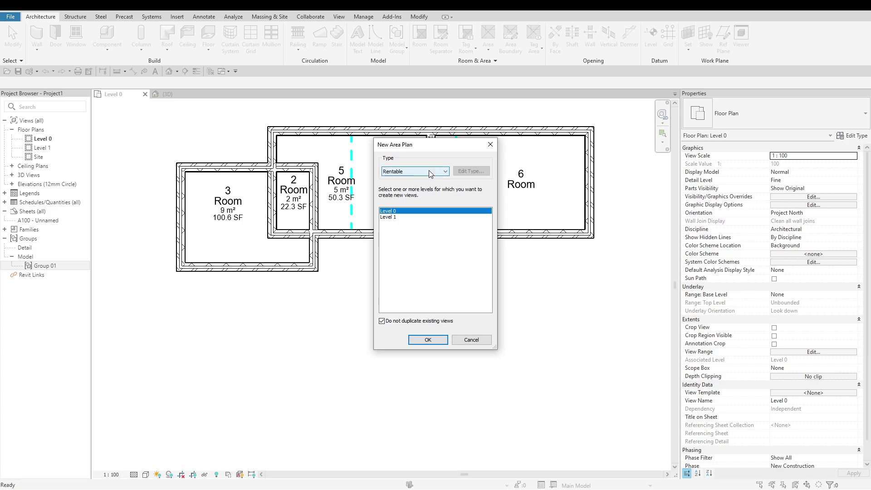
pyautogui.click(431, 171)
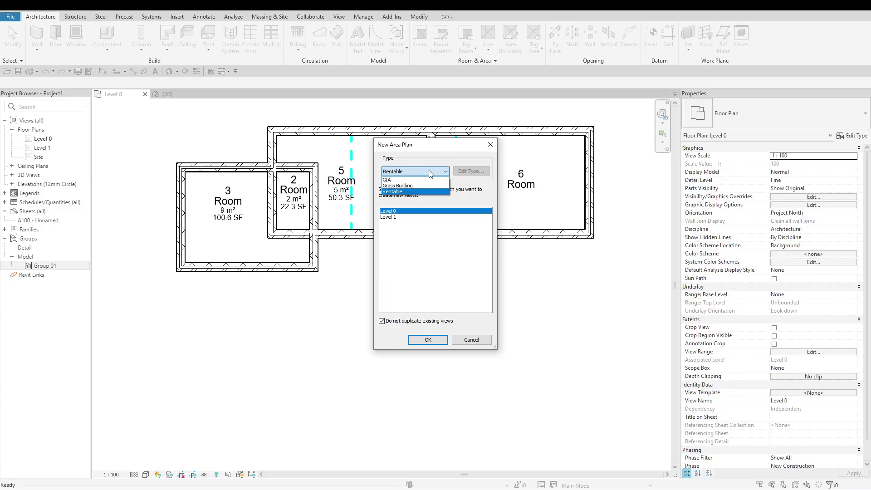
pyautogui.click(418, 185)
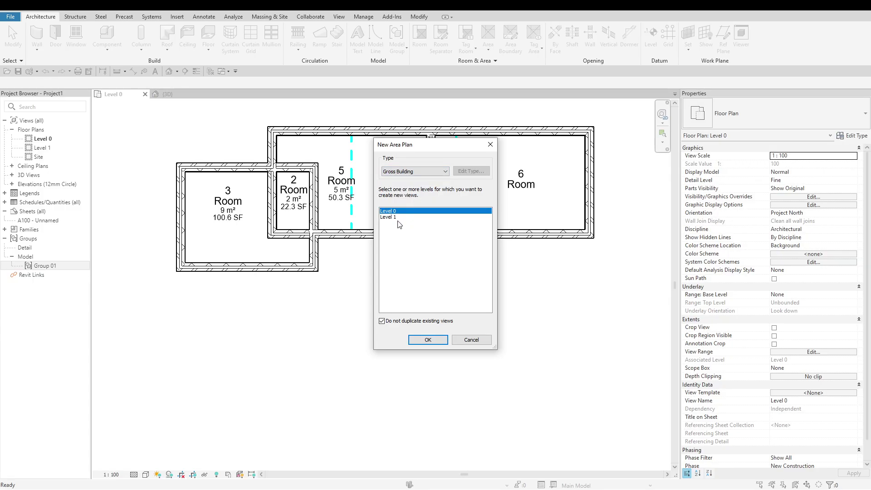
# Step: Create Gross Building area plans for Level 0 and Level 1 with automatic boundary lines on external walls, and expand their list
pyautogui.click(397, 217)
pyautogui.click(396, 212)
pyautogui.keyDown('ctrl'); pyautogui.click(397, 217); pyautogui.keyUp('ctrl')
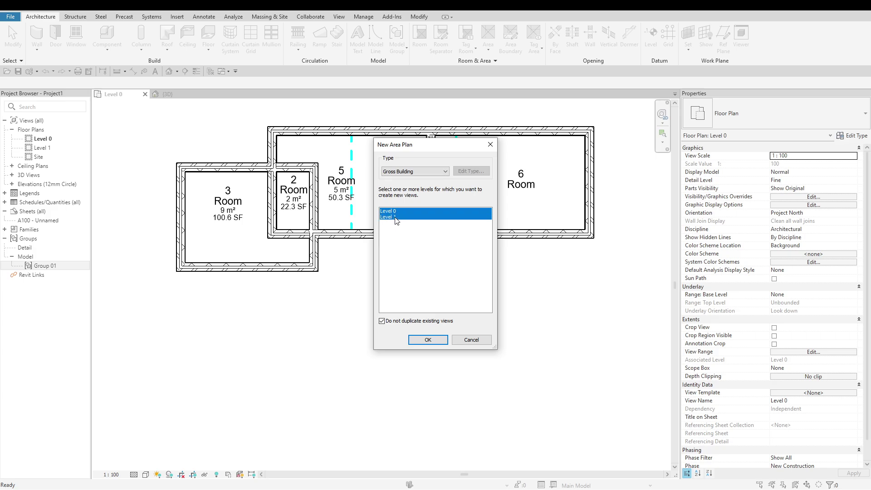
pyautogui.click(416, 340)
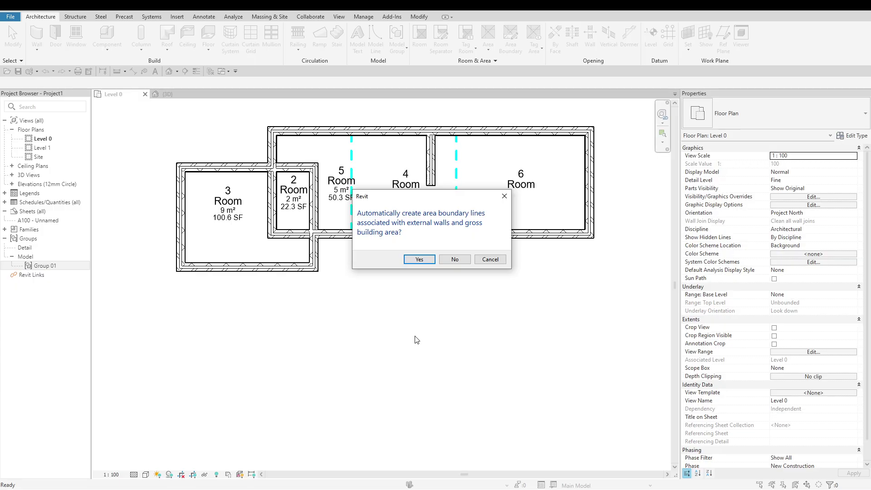
pyautogui.click(430, 262)
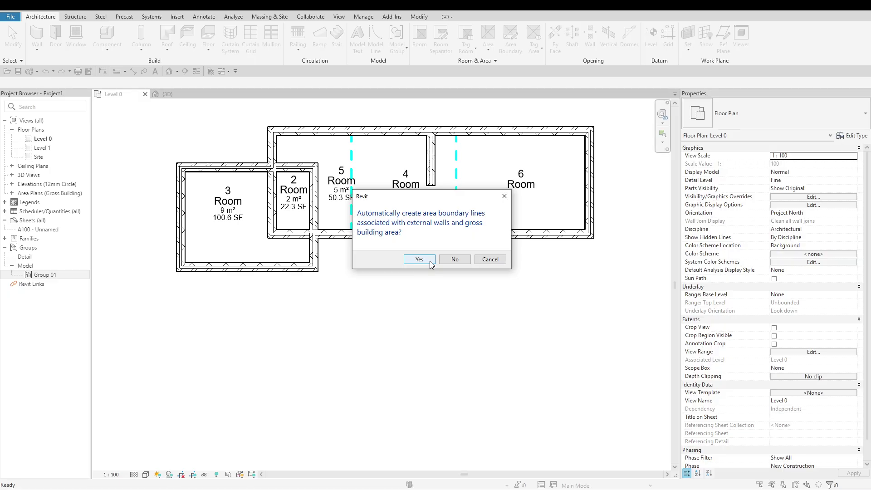
pyautogui.click(419, 259)
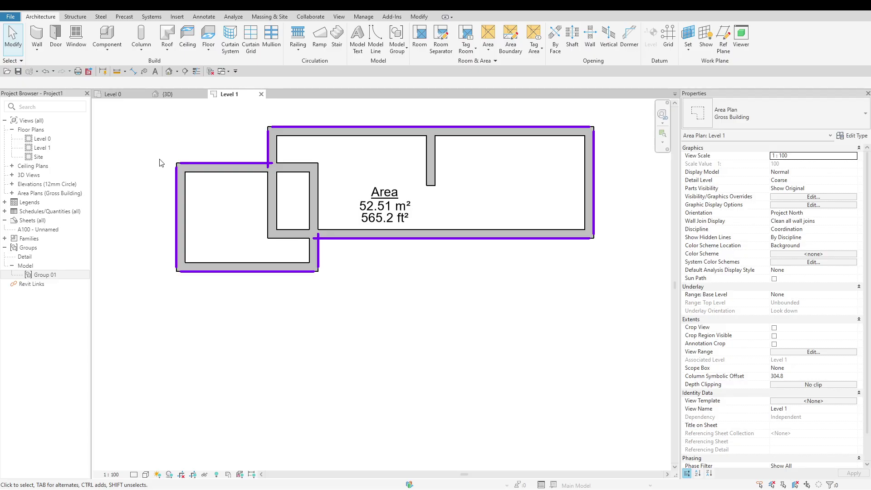
pyautogui.click(12, 193)
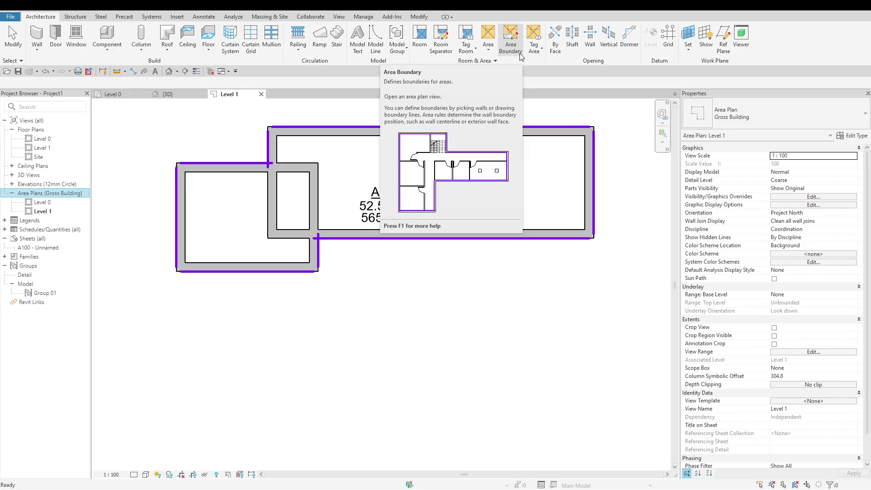
# Step: Draw two vertical area boundary lines across the long wing beyond the stub wall, the first about 1500 mm from it
pyautogui.click(510, 41)
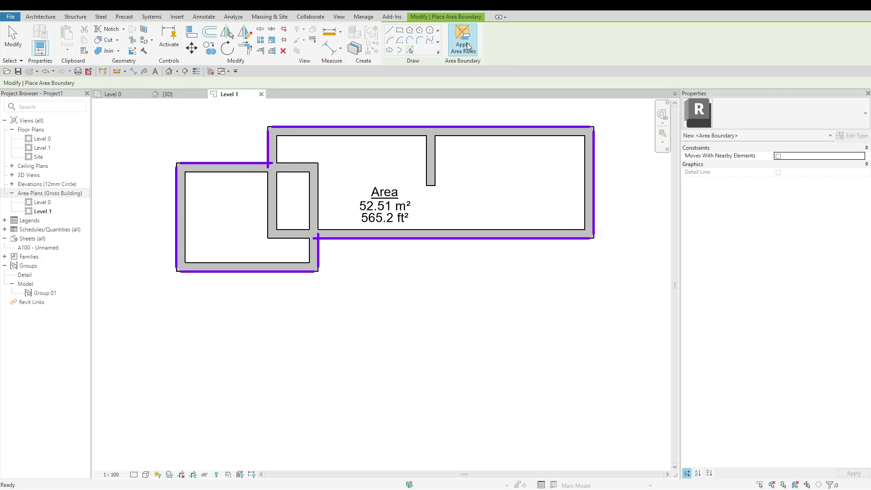
pyautogui.click(390, 32)
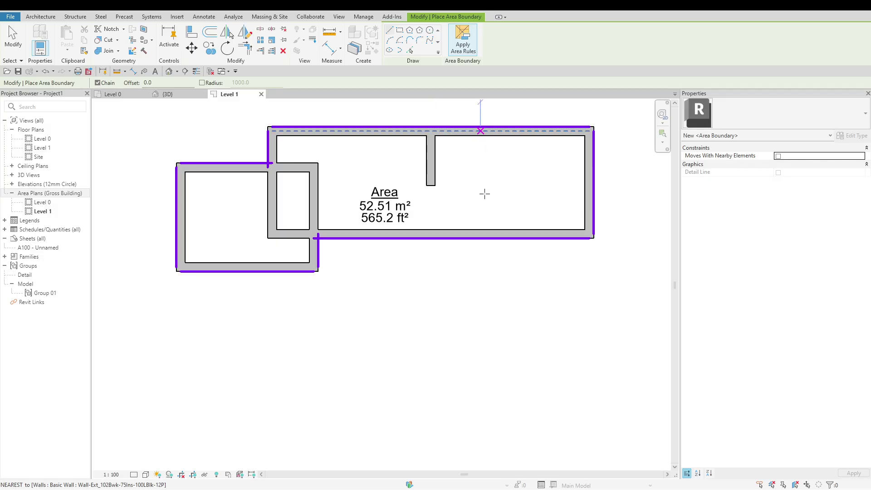
pyautogui.click(481, 130)
pyautogui.click(481, 235)
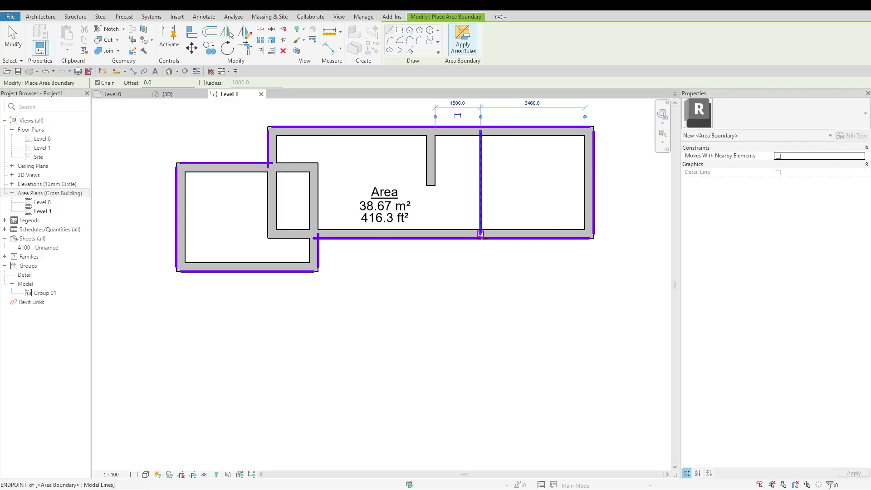
pyautogui.click(545, 131)
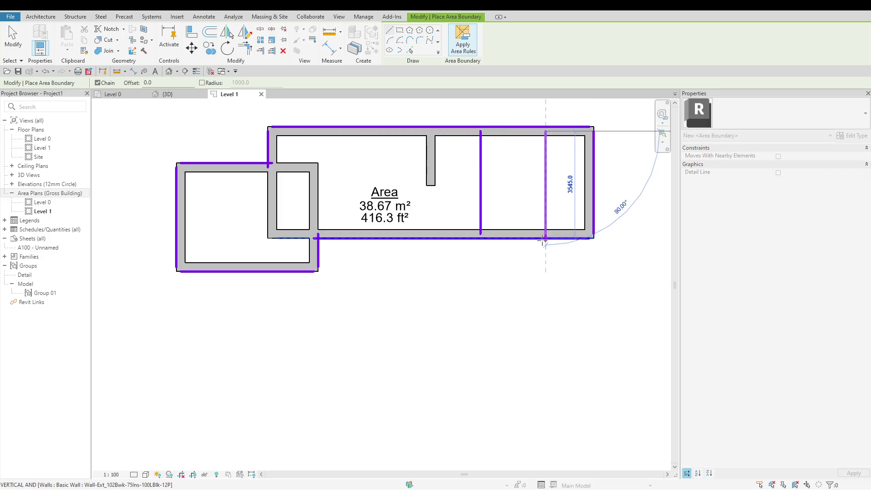
pyautogui.click(544, 237)
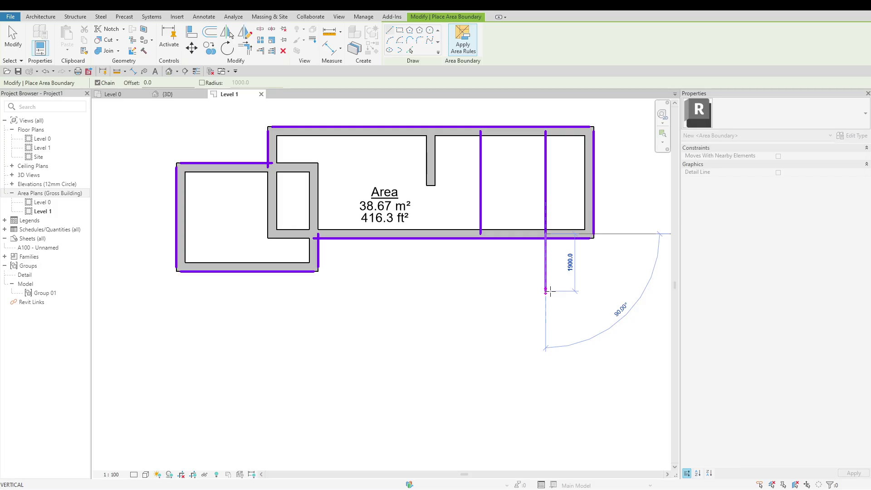
pyautogui.press('Escape')
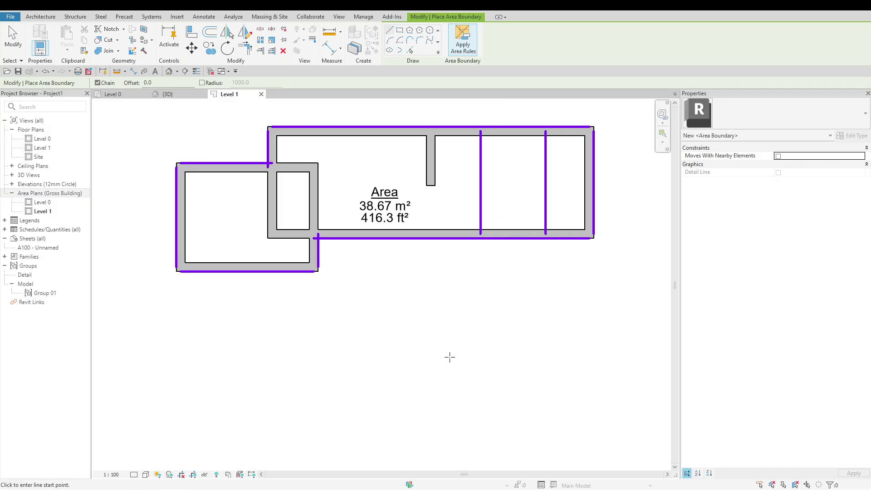
pyautogui.press('Escape')
pyautogui.press('Escape')
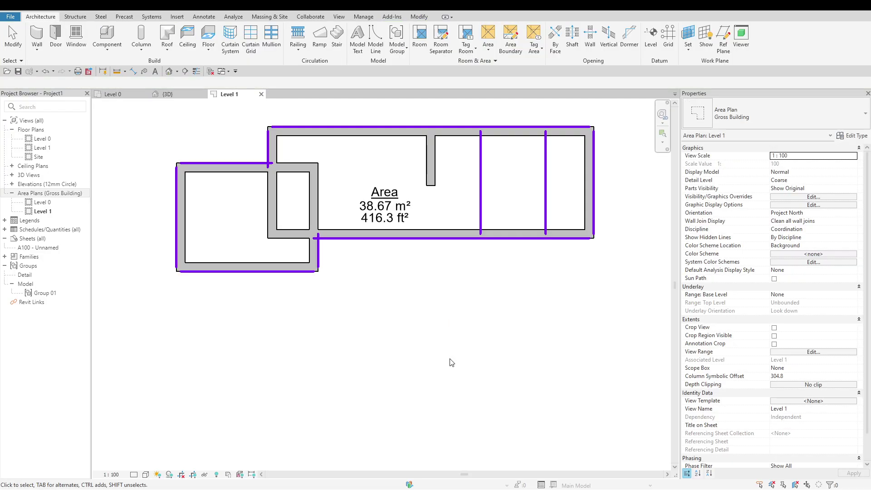
# Step: Place a tagged area between the two new boundary lines and an untagged area in the end bay beyond them
pyautogui.click(487, 51)
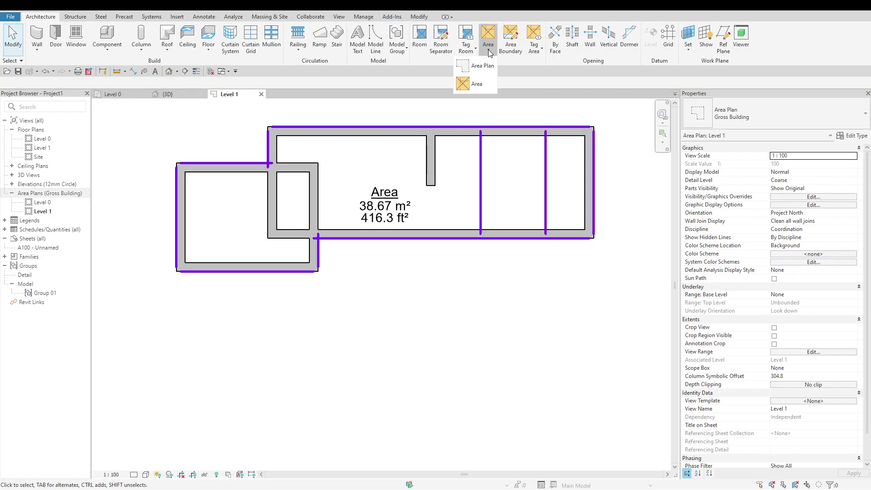
pyautogui.click(488, 86)
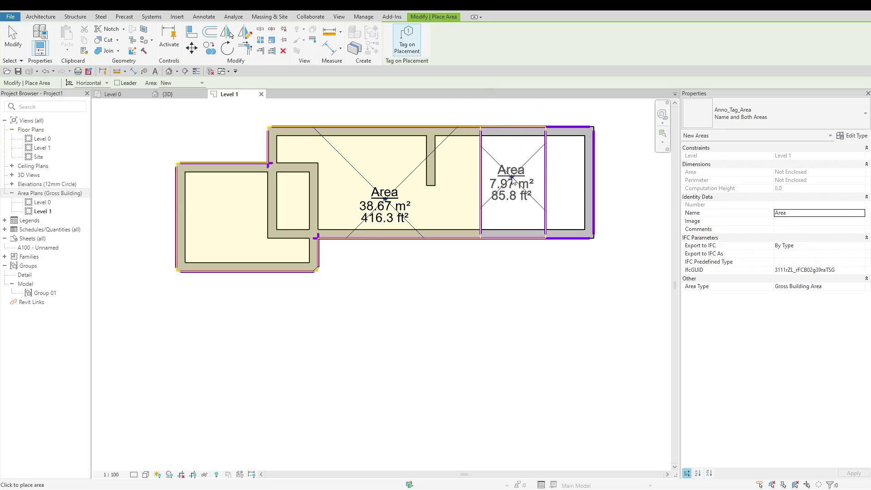
pyautogui.click(512, 180)
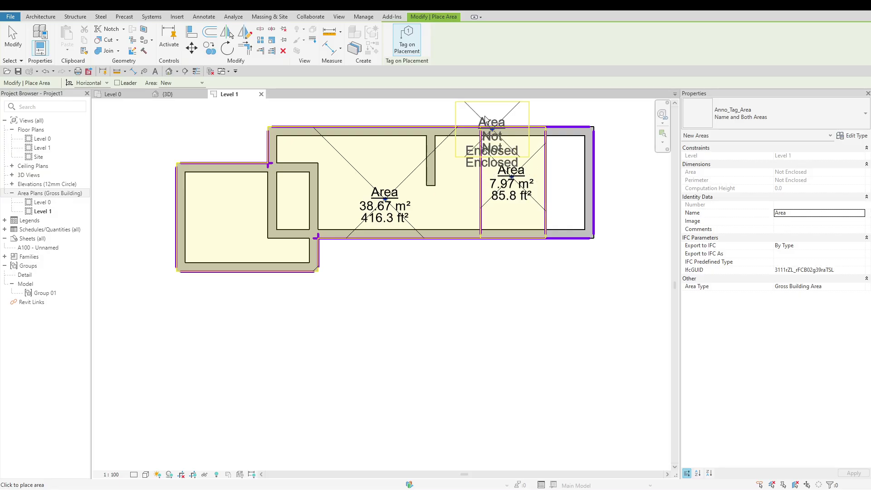
pyautogui.click(414, 54)
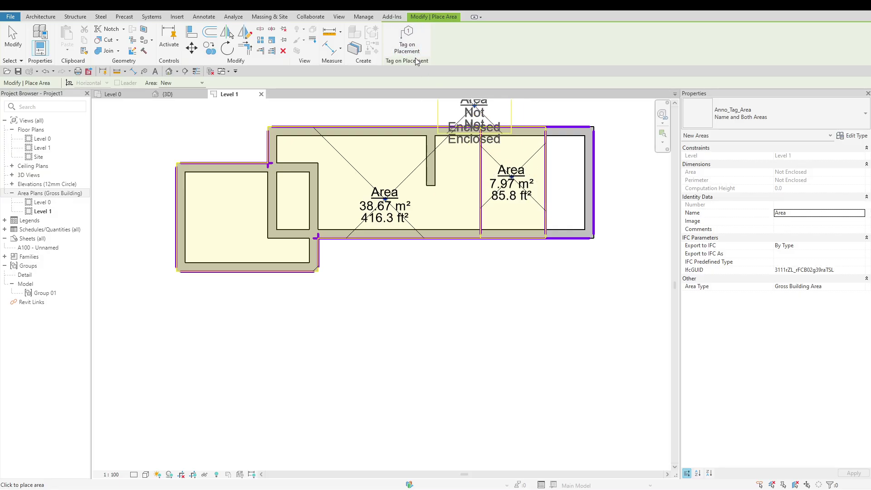
pyautogui.click(563, 168)
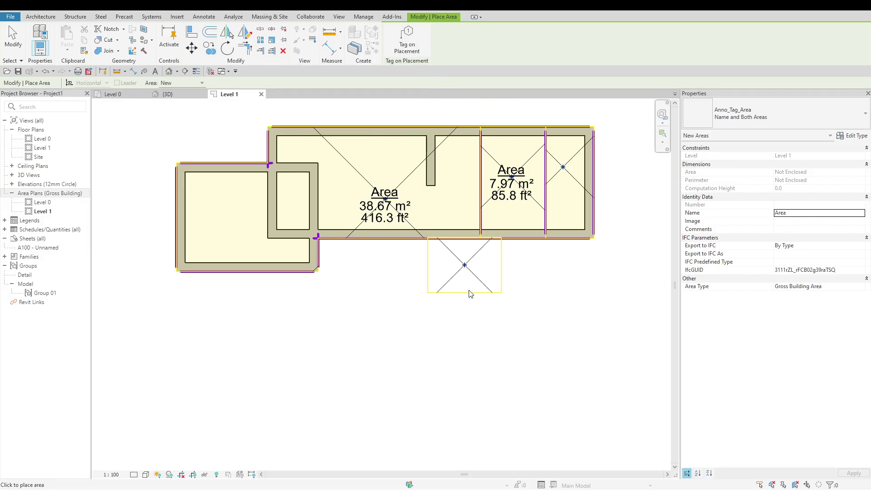
pyautogui.press('Escape')
pyautogui.press('Escape')
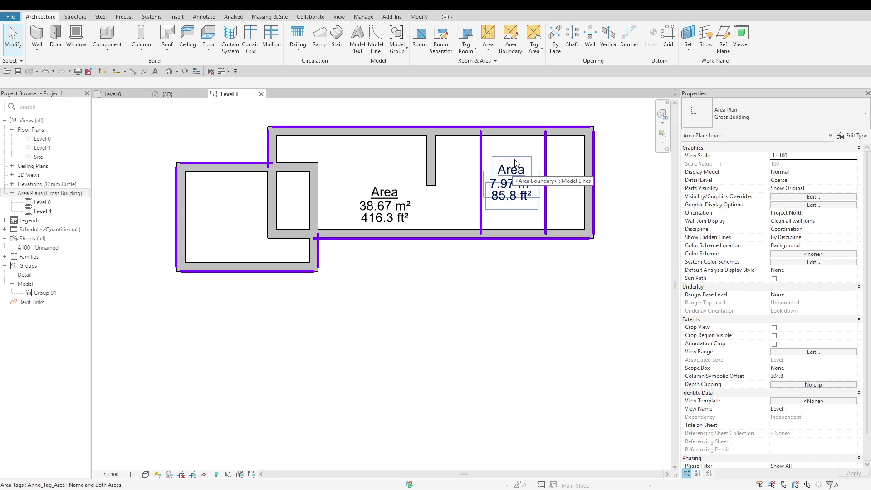
# Step: Tag the untagged area in the end bay with the Name and Both Areas tag
pyautogui.click(542, 51)
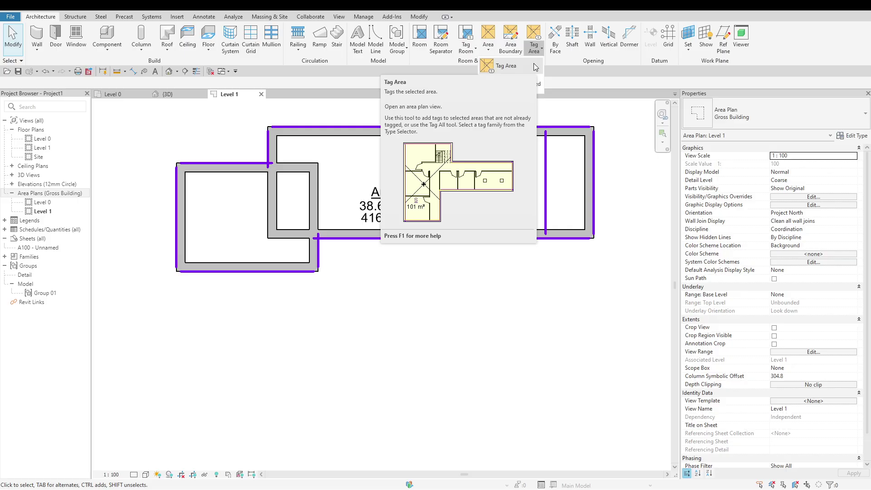
pyautogui.click(535, 66)
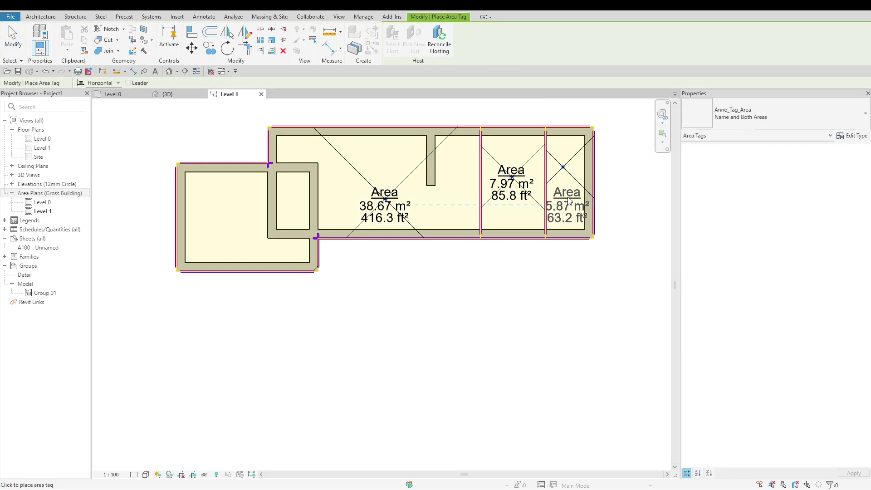
pyautogui.click(566, 205)
pyautogui.press('Escape')
pyautogui.press('Escape')
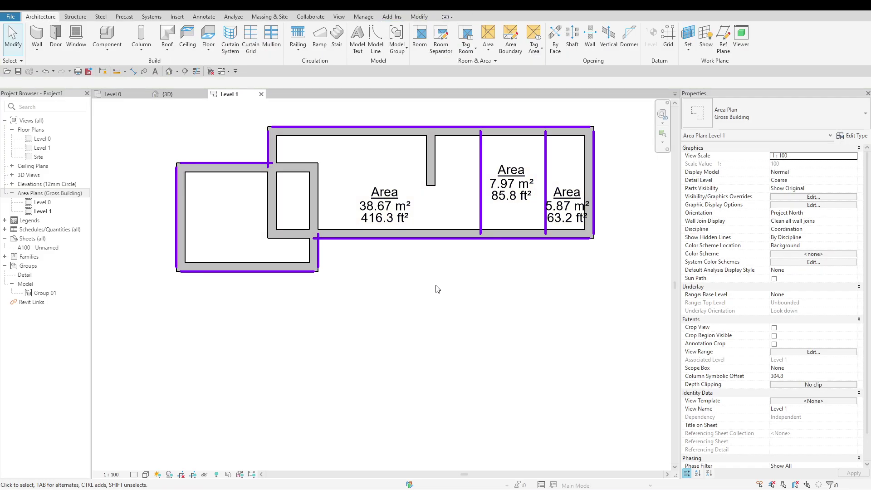
# Step: Rename the largest area to Area 1 through its tag
pyautogui.doubleClick(391, 194)
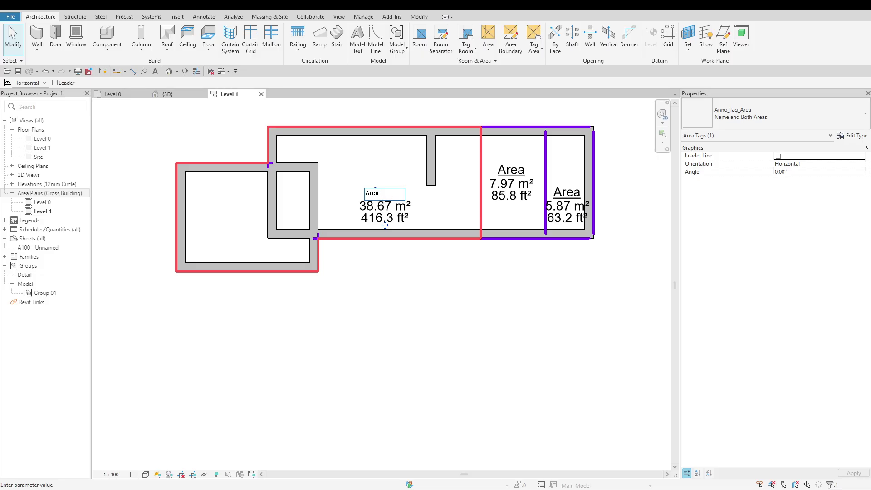
pyautogui.write('1')
pyautogui.click(453, 305)
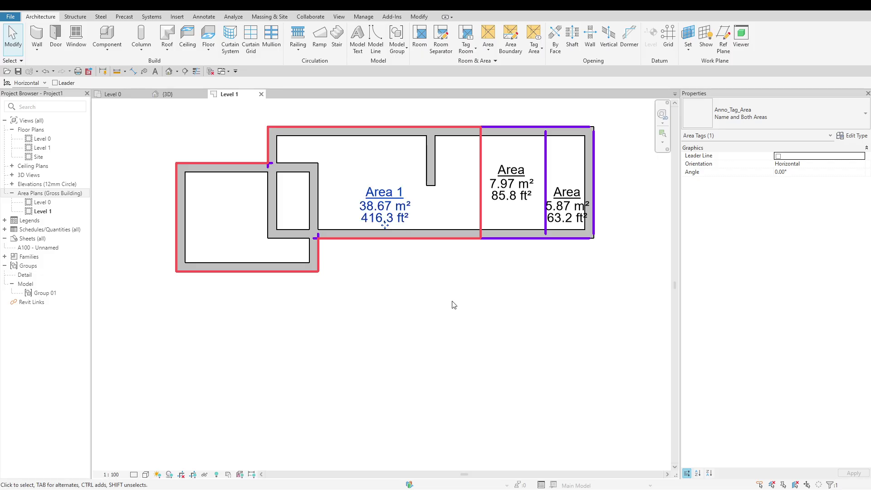
pyautogui.click(490, 306)
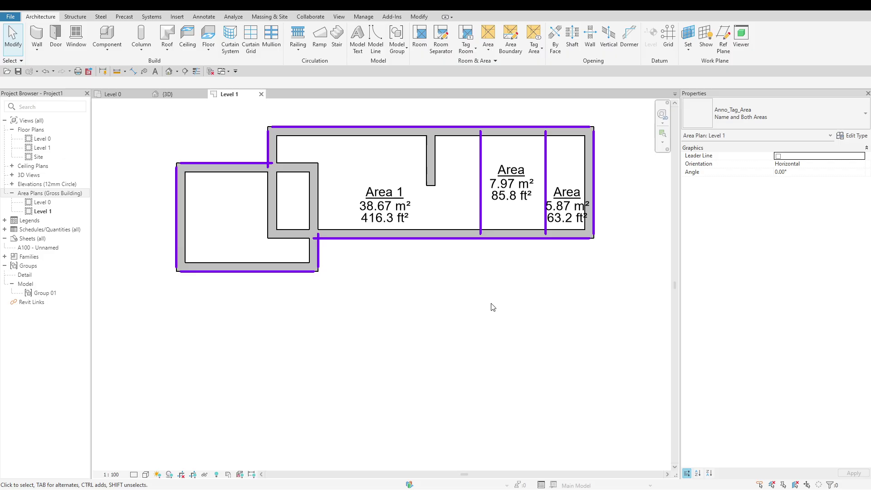
# Step: Delete the tag of the area between the two vertical boundary lines and tag that area again
pyautogui.click(519, 177)
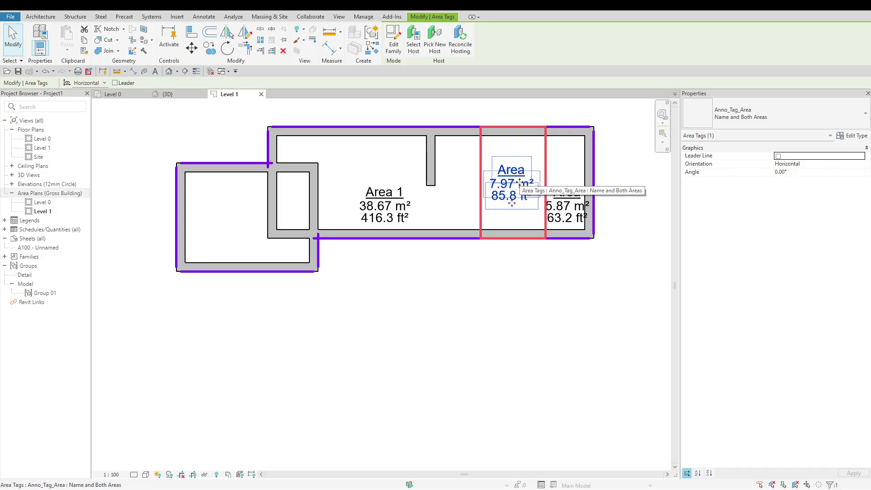
pyautogui.press('Delete')
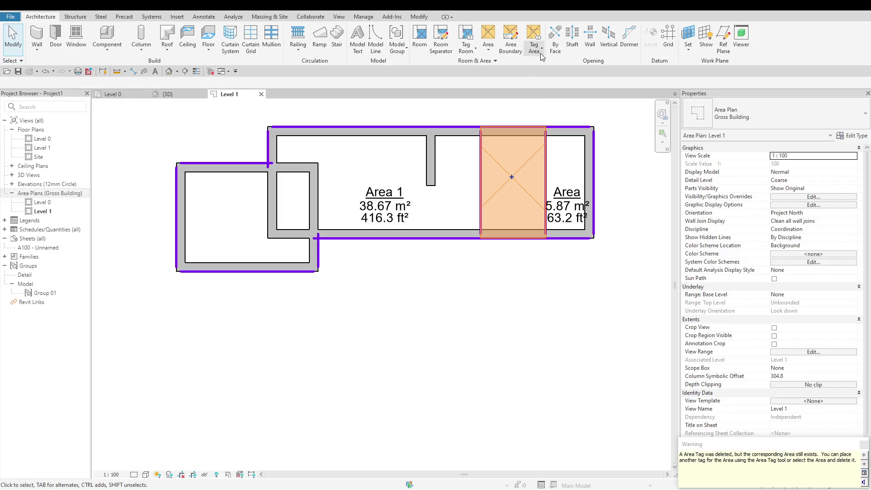
pyautogui.click(864, 445)
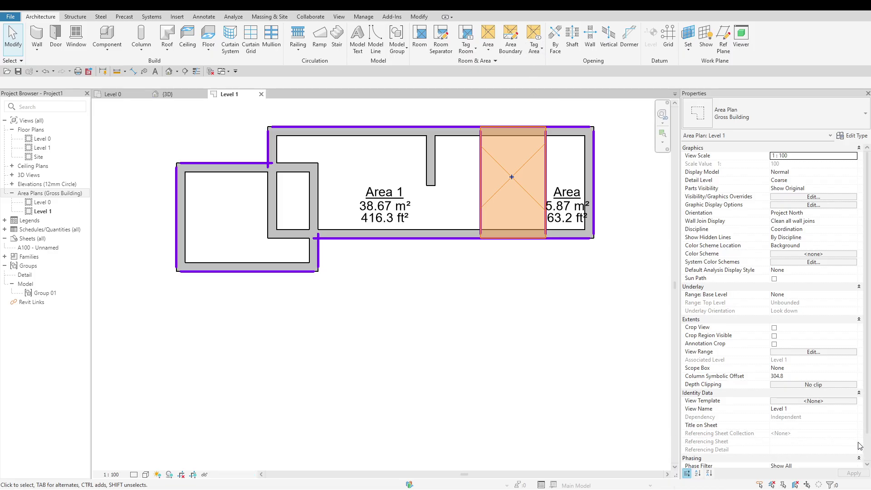
pyautogui.click(542, 52)
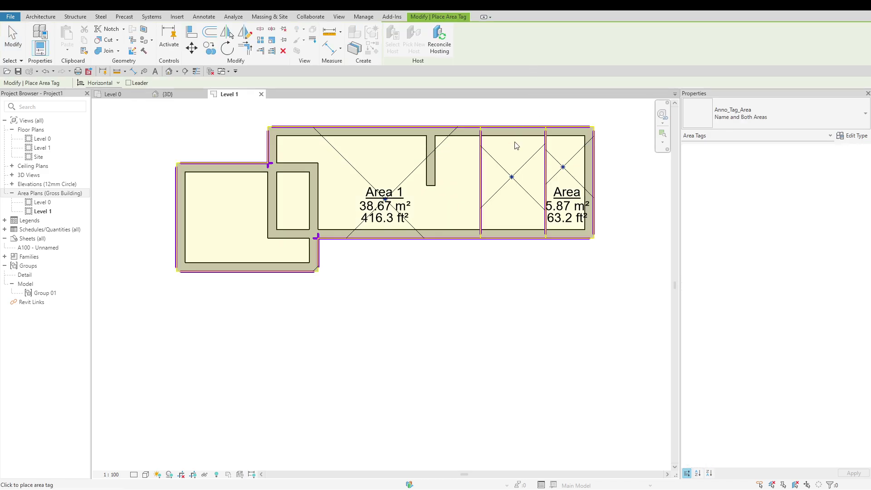
pyautogui.click(512, 177)
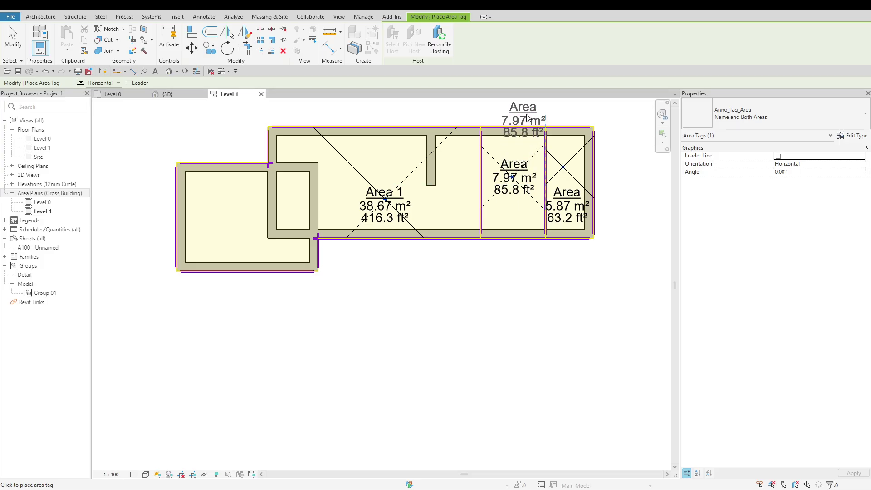
pyautogui.press('Escape')
pyautogui.press('Escape')
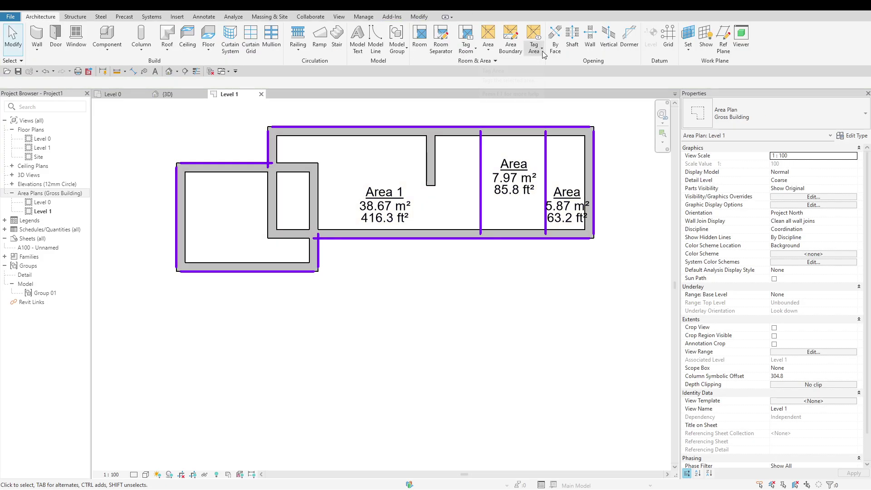
# Step: Start Tag All Not Tagged for all objects in the current view, including elements from linked files
pyautogui.click(542, 52)
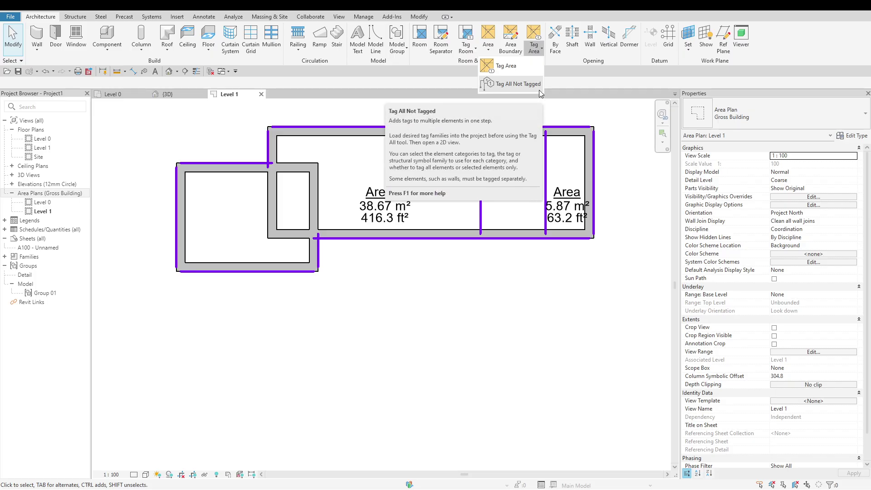
pyautogui.click(539, 90)
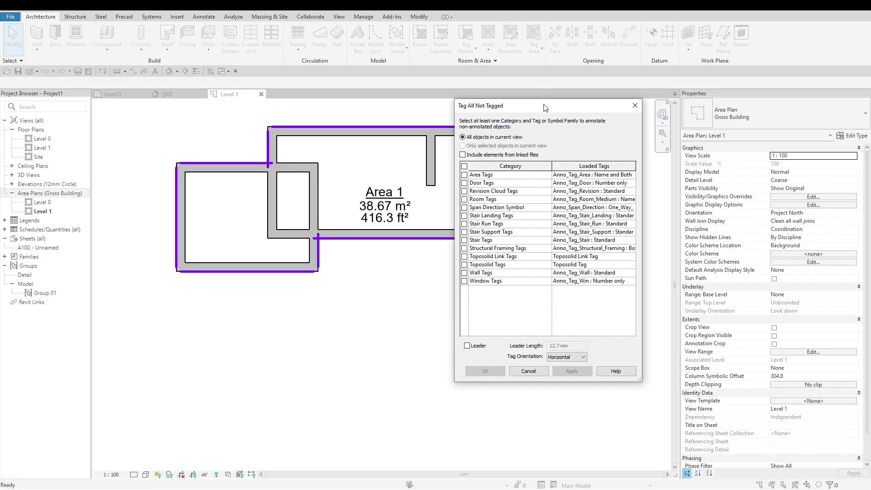
pyautogui.moveTo(545, 107); pyautogui.dragTo(680, 132)
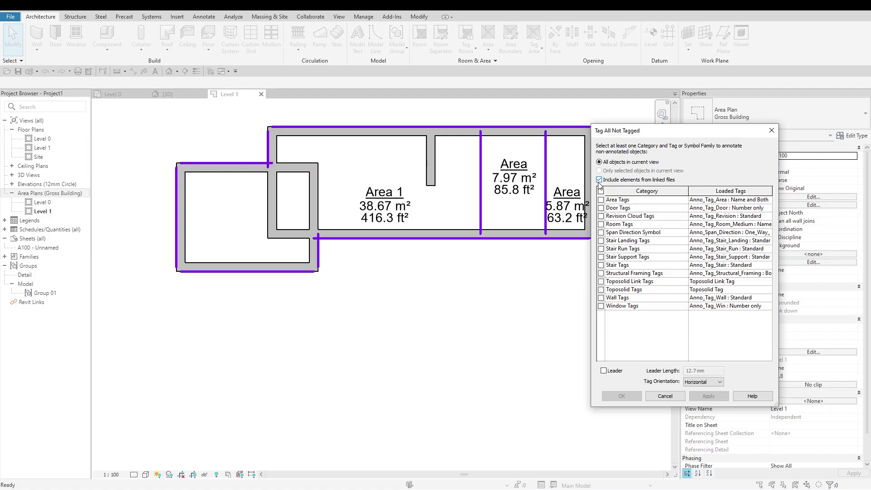
pyautogui.click(600, 191)
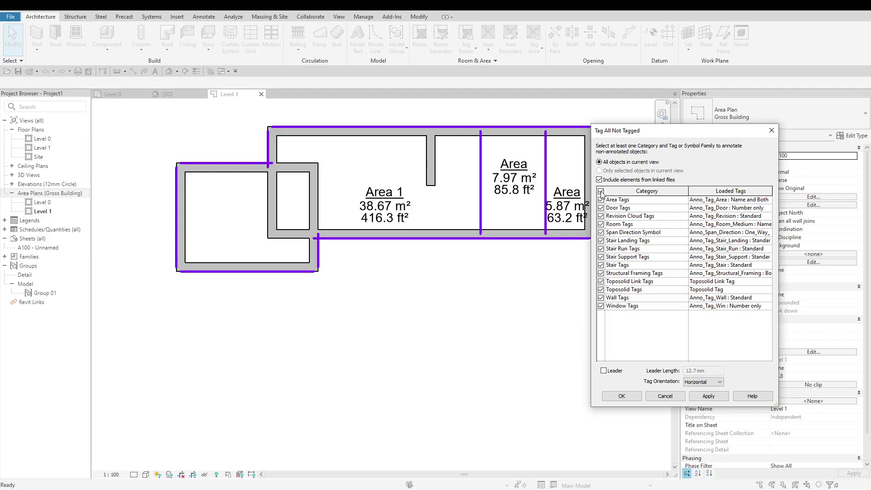
pyautogui.click(601, 191)
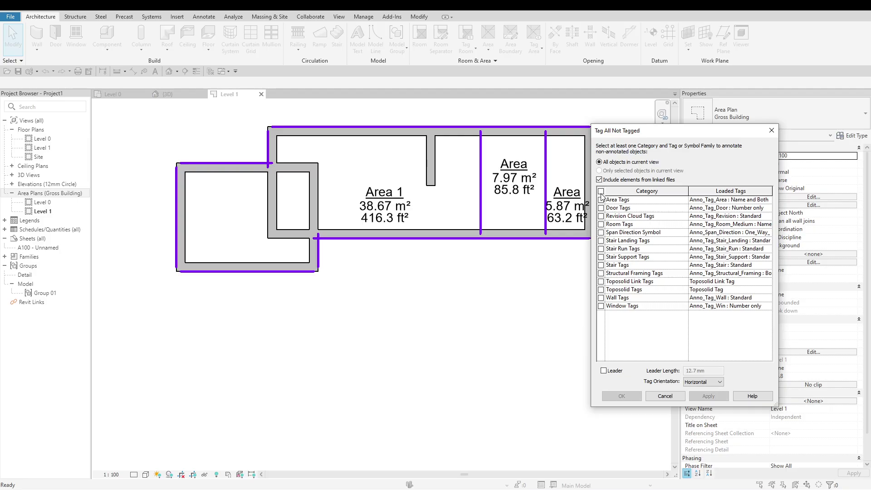
# Step: Tag all untagged rooms and walls in the view with Room Tags and Wall Tags, using 15 mm leaders
pyautogui.click(601, 225)
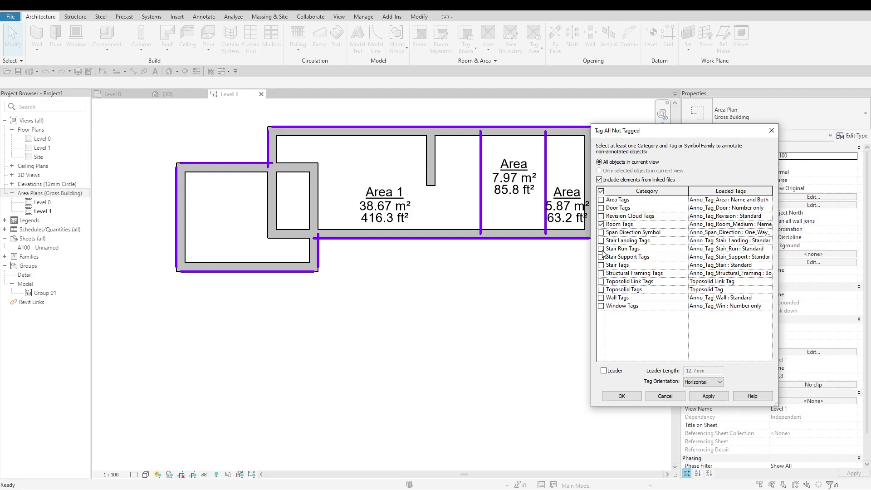
pyautogui.click(600, 298)
pyautogui.click(603, 371)
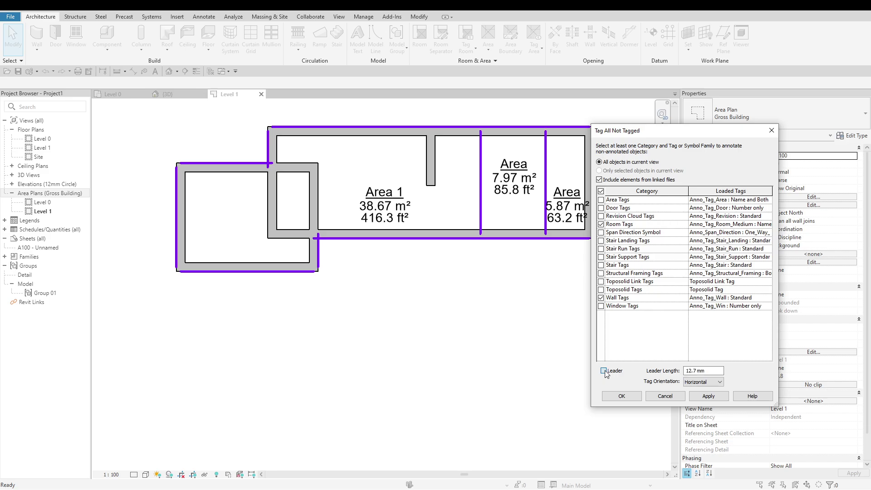
pyautogui.moveTo(712, 371); pyautogui.dragTo(679, 373)
pyautogui.write('15')
pyautogui.click(632, 398)
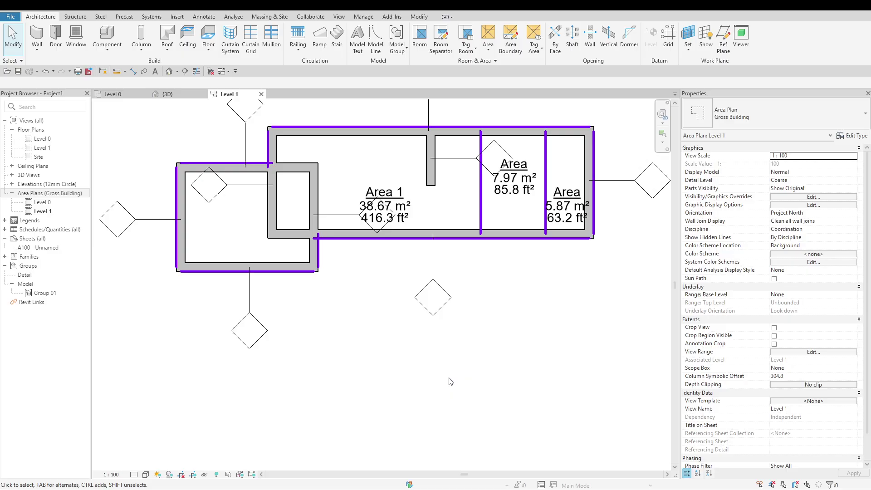
pyautogui.scroll(-2, 443, 388)
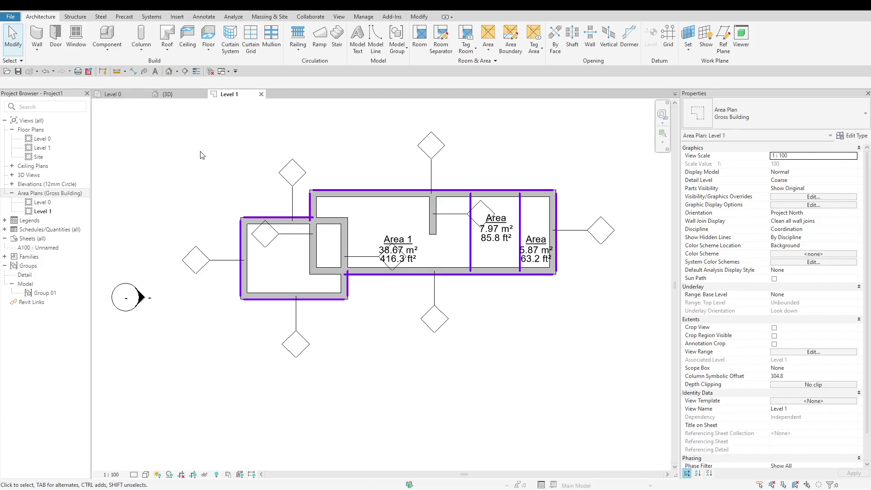
# Step: Open the Level 1 floor plan and switch to the Level 0 floor plan
pyautogui.doubleClick(43, 148)
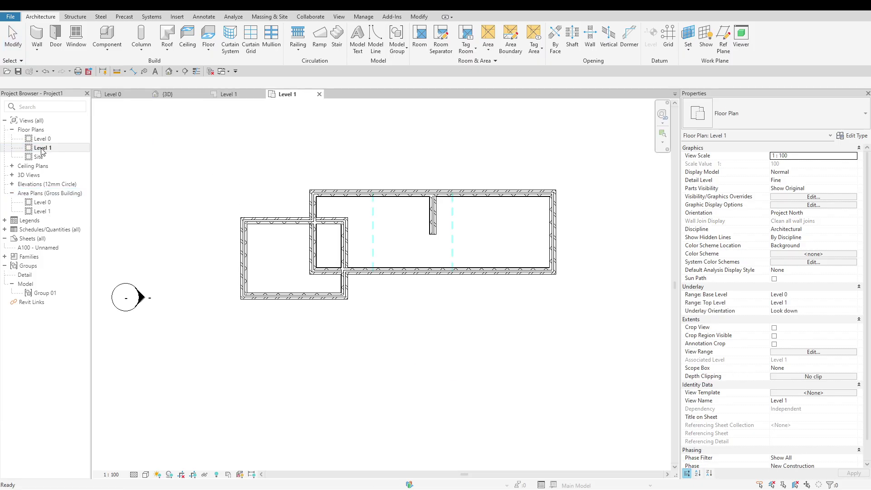
pyautogui.doubleClick(41, 139)
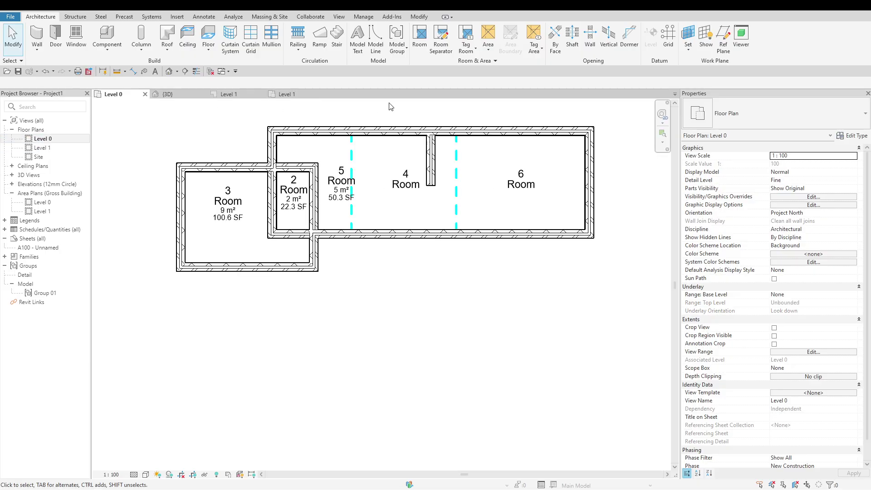
pyautogui.scroll(-1, 280, 430)
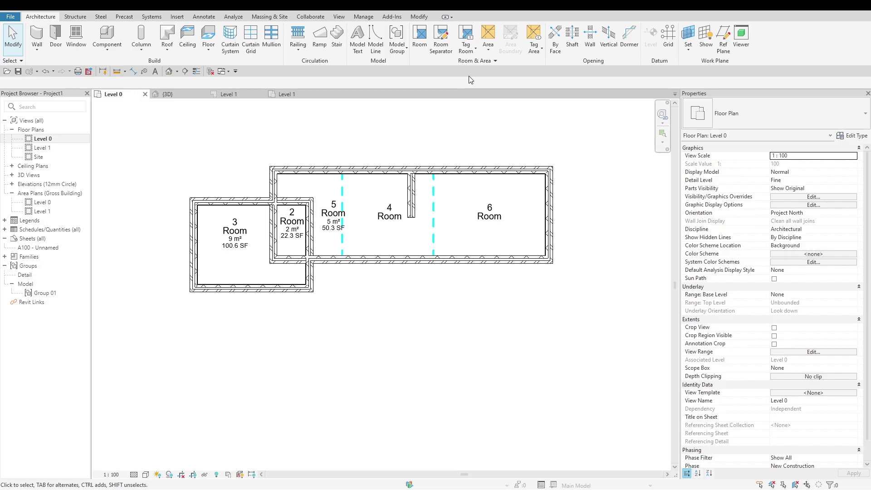
# Step: Open the color scheme editor and select the By Room Number scheme in the Rooms category
pyautogui.click(497, 62)
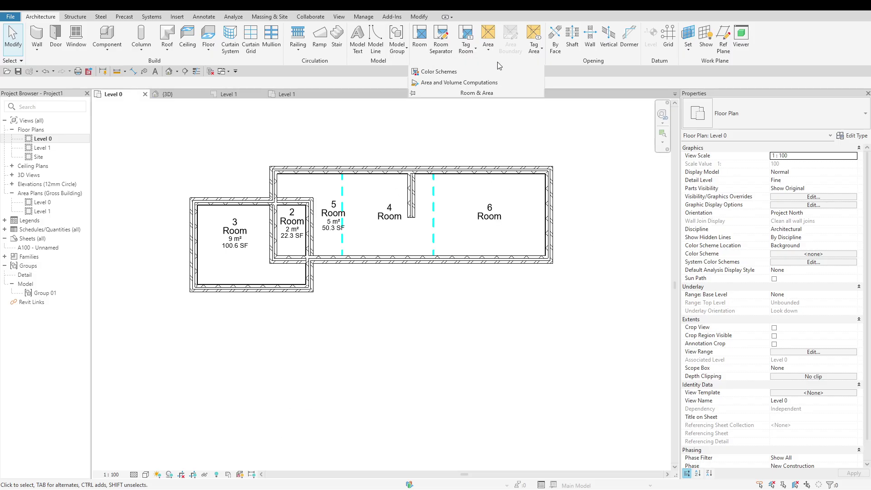
pyautogui.click(458, 71)
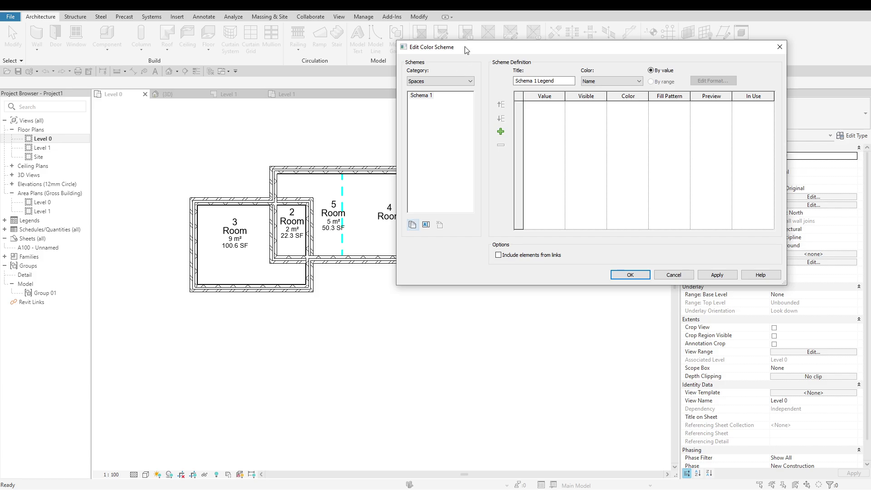
pyautogui.moveTo(466, 50); pyautogui.dragTo(476, 130)
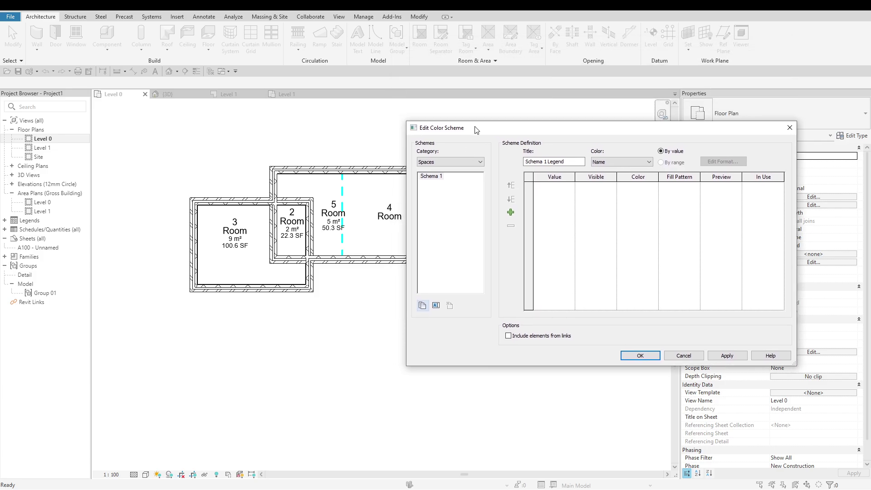
pyautogui.click(482, 161)
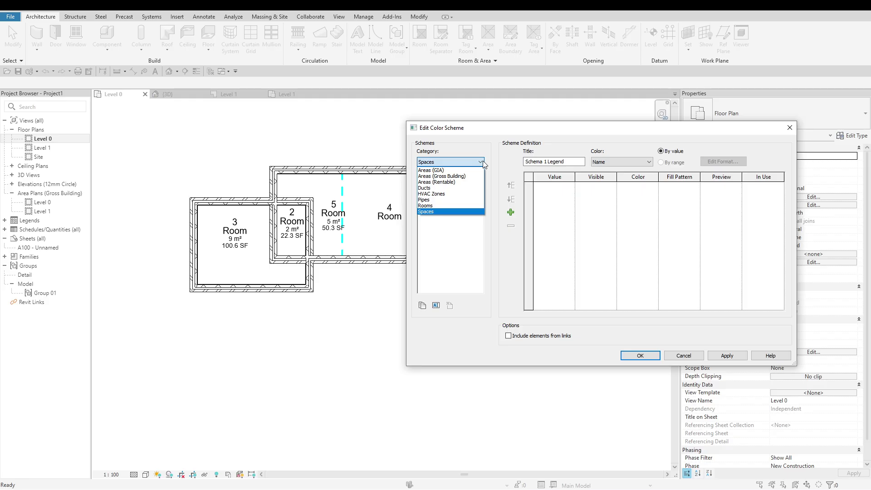
pyautogui.click(446, 206)
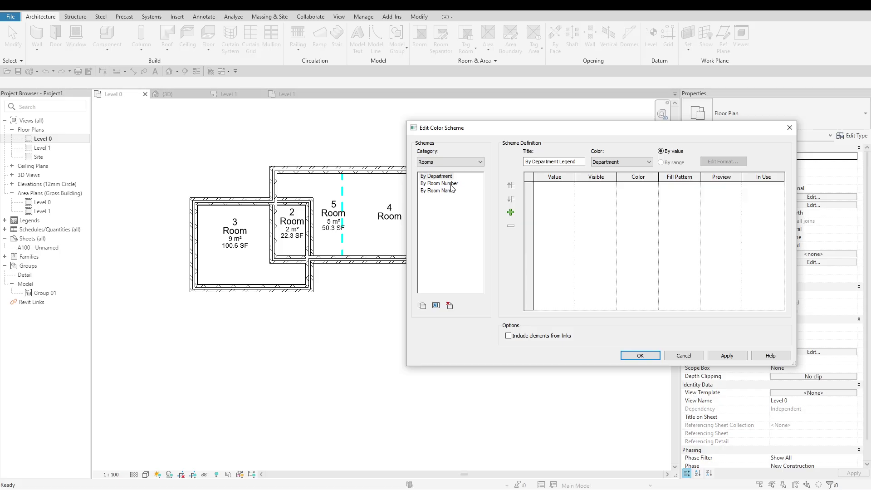
pyautogui.click(451, 183)
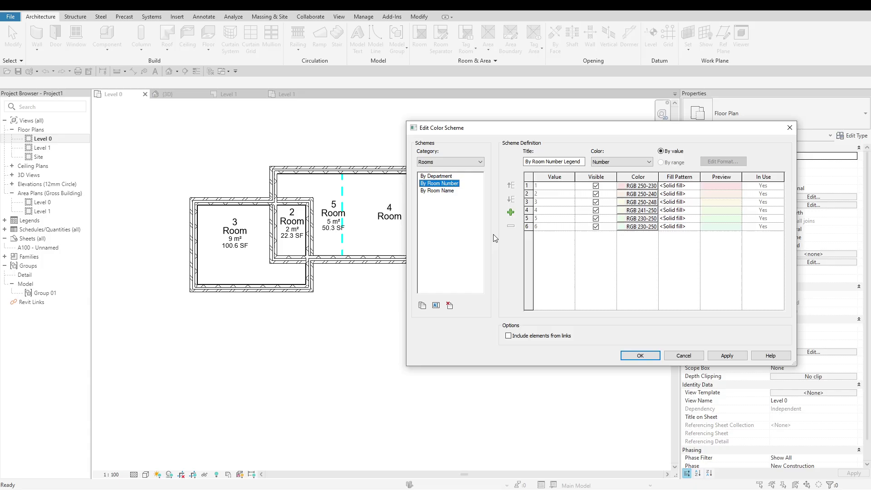
# Step: Set the scheme color of room number 1 to yellow RAL 1026 and of room number 3 to Blue
pyautogui.click(623, 186)
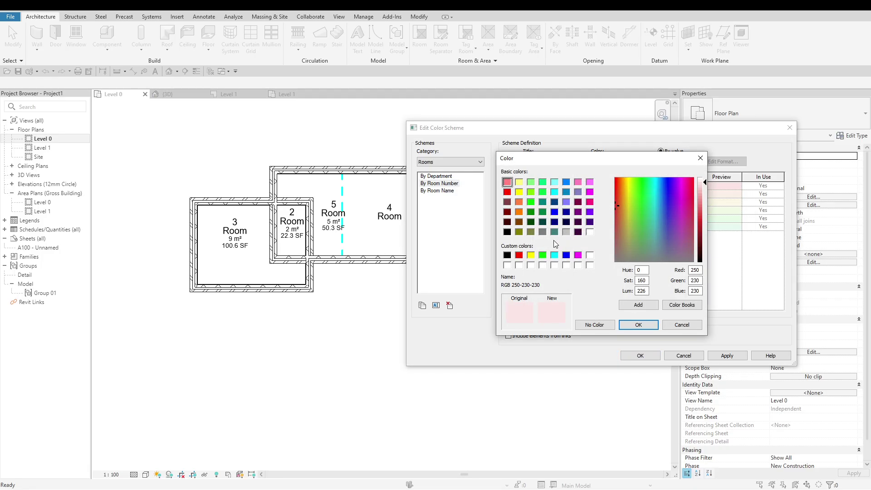
pyautogui.click(531, 255)
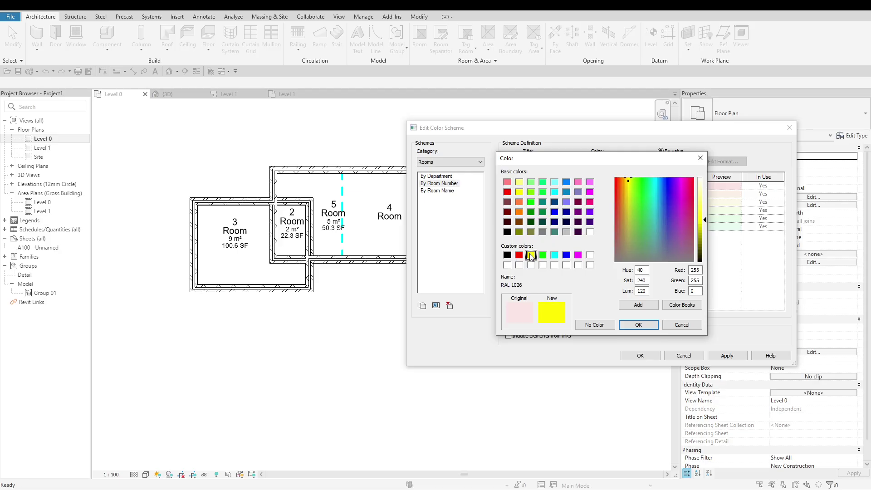
pyautogui.click(633, 324)
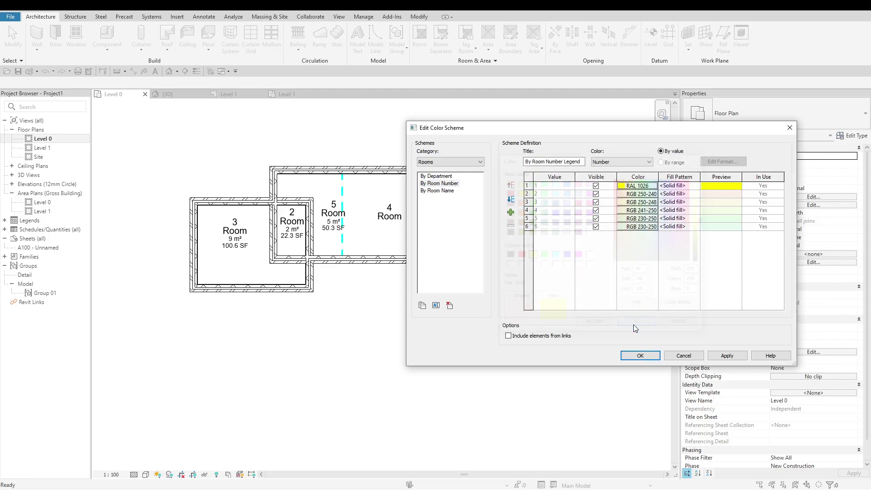
pyautogui.click(623, 204)
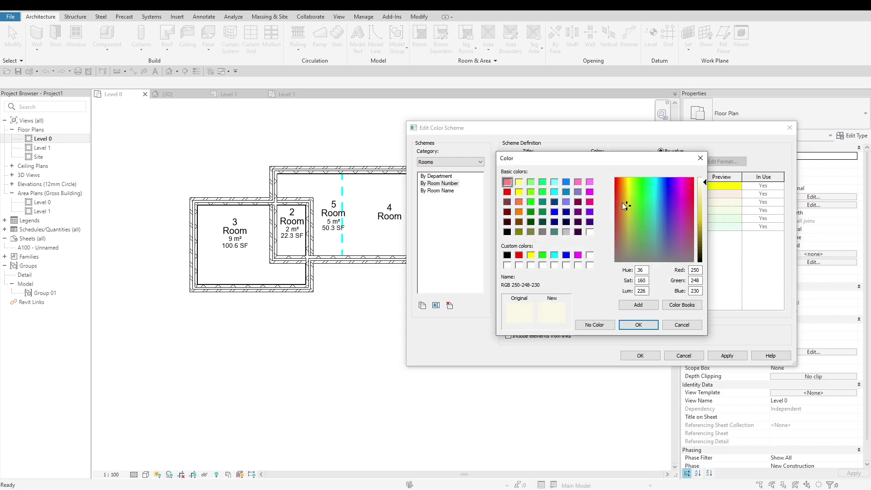
pyautogui.click(567, 256)
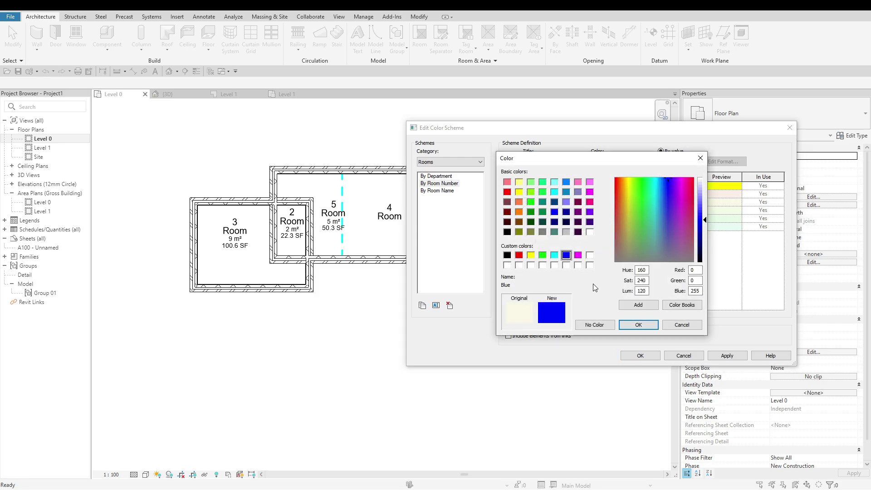
pyautogui.click(638, 325)
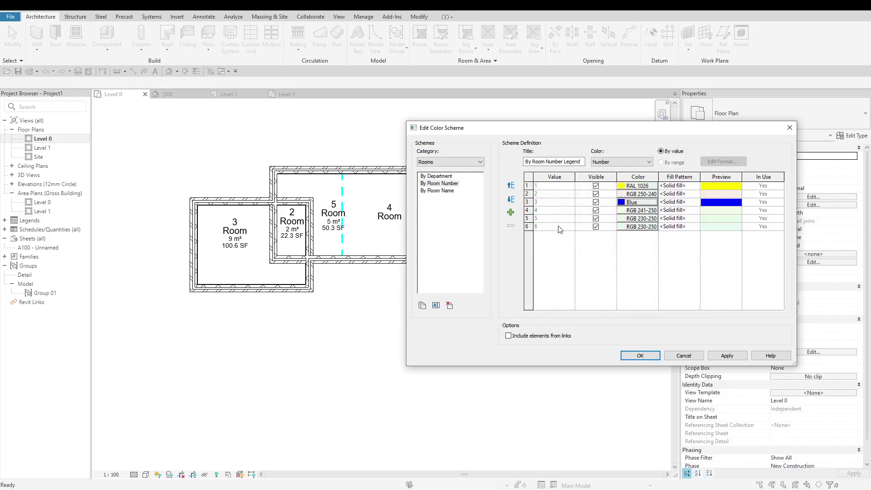
# Step: Look through the scheme categories, keep Rooms, and set the fill pattern of room number 5 to Concrete
pyautogui.click(481, 162)
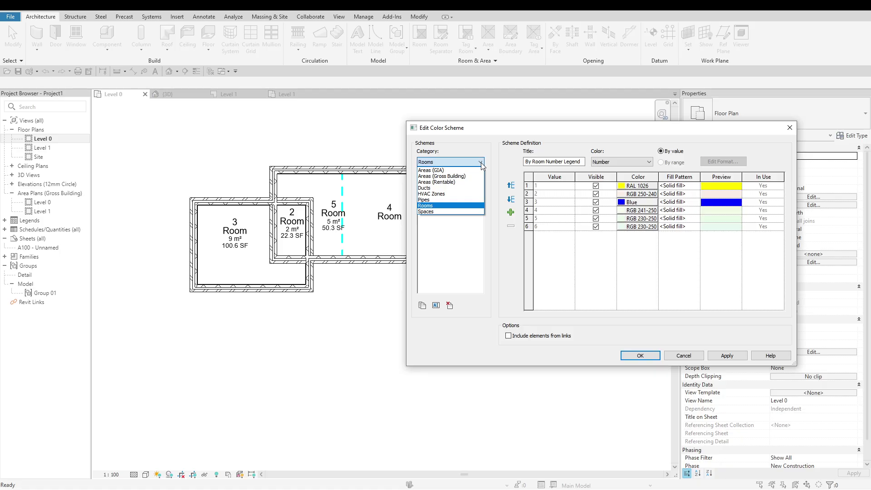
pyautogui.click(504, 163)
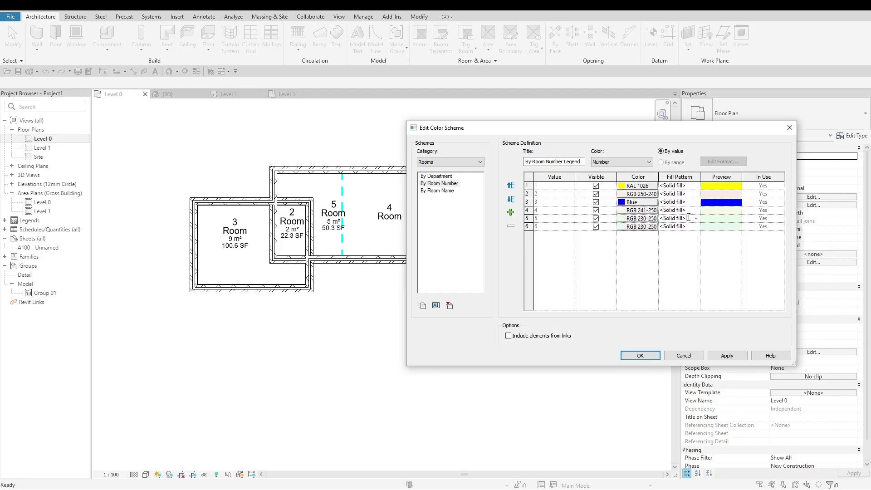
pyautogui.click(697, 219)
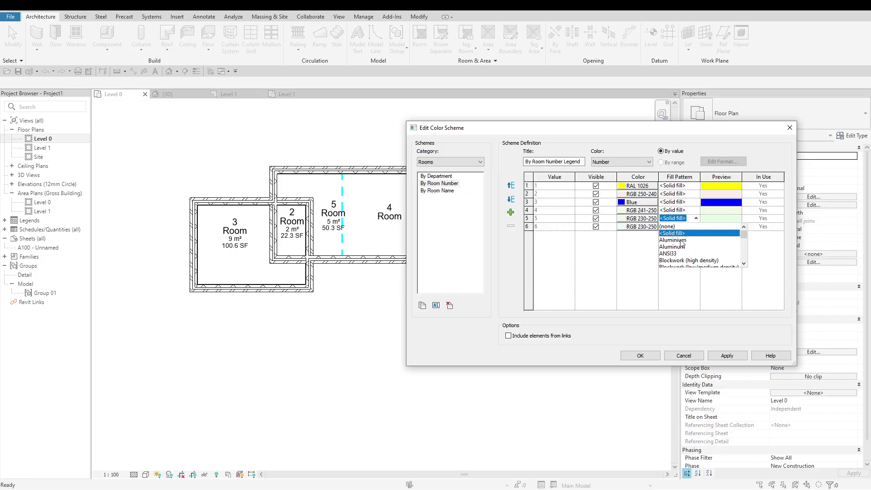
pyautogui.scroll(-2, 681, 247)
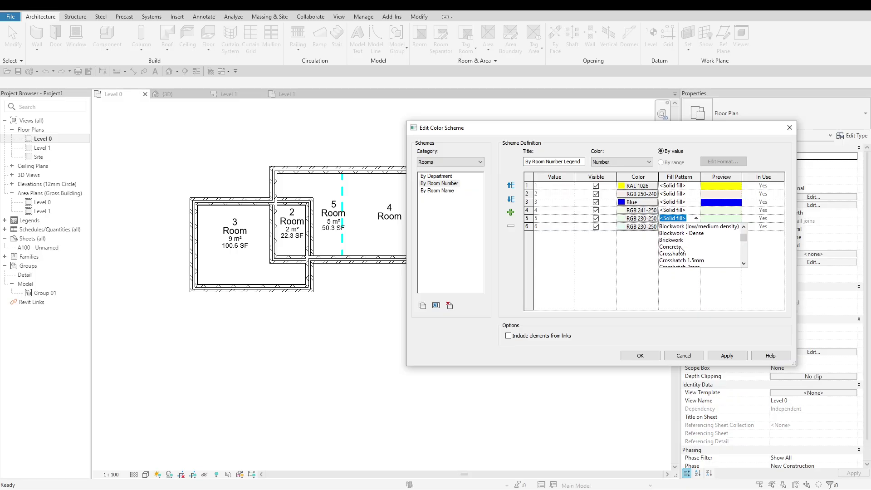
pyautogui.click(680, 249)
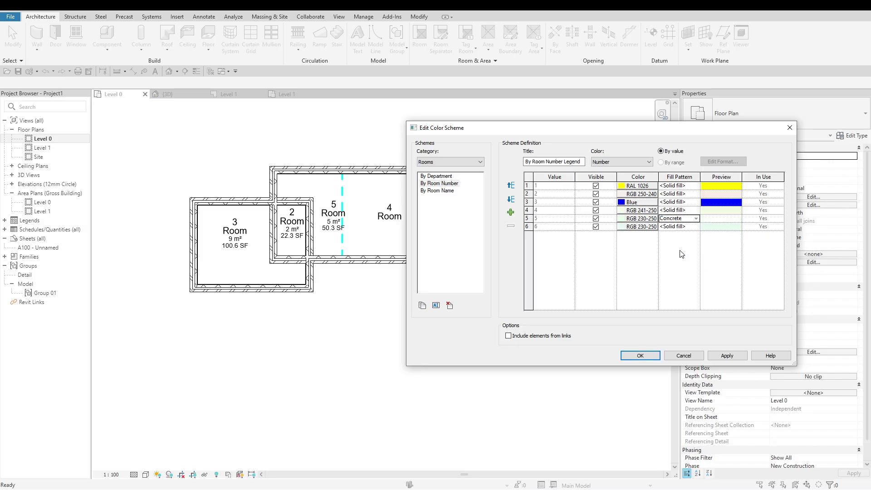
# Step: Save the edited color schemes and assign the Rooms scheme By Room Number to the Level 0 floor plan view
pyautogui.click(654, 357)
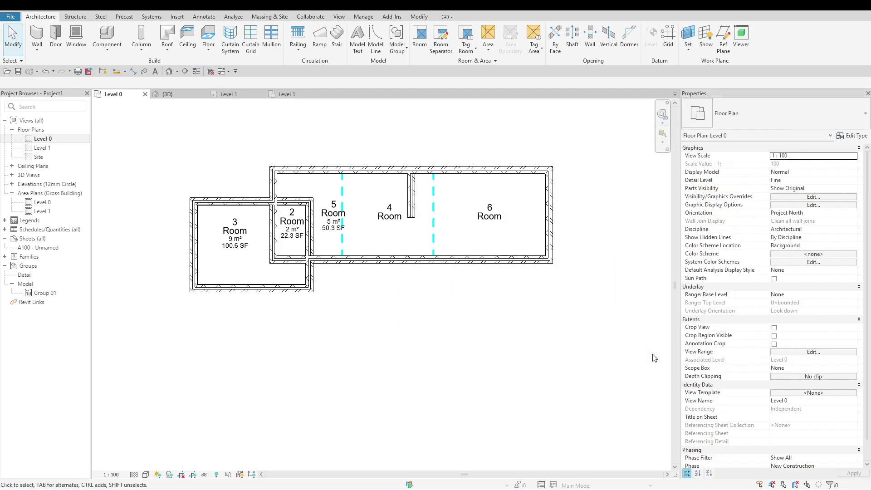
pyautogui.click(777, 254)
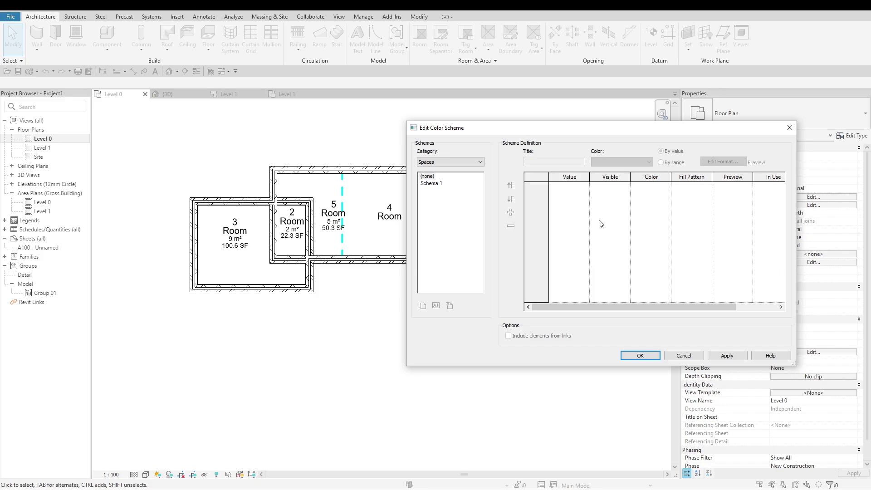
pyautogui.click(433, 164)
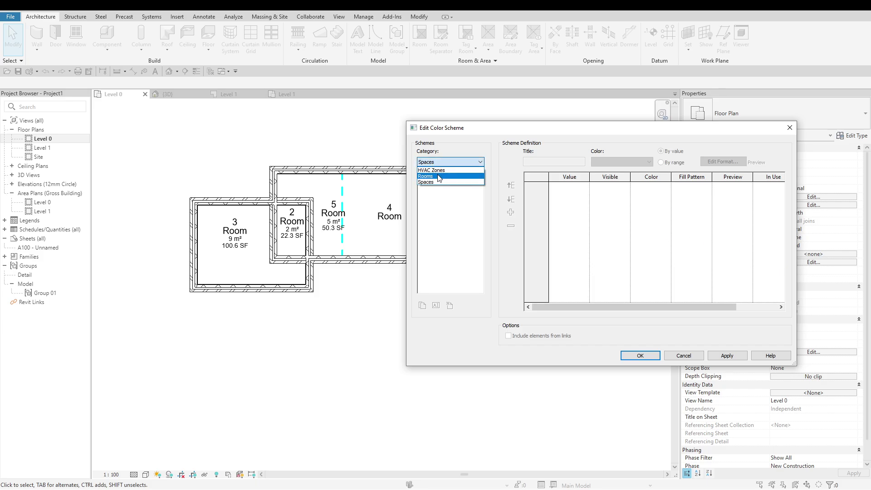
pyautogui.click(426, 176)
pyautogui.click(439, 190)
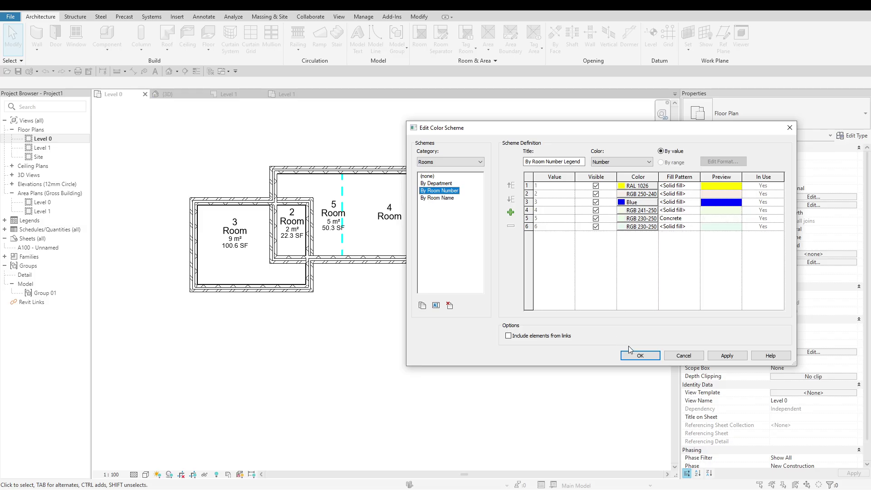
pyautogui.click(639, 355)
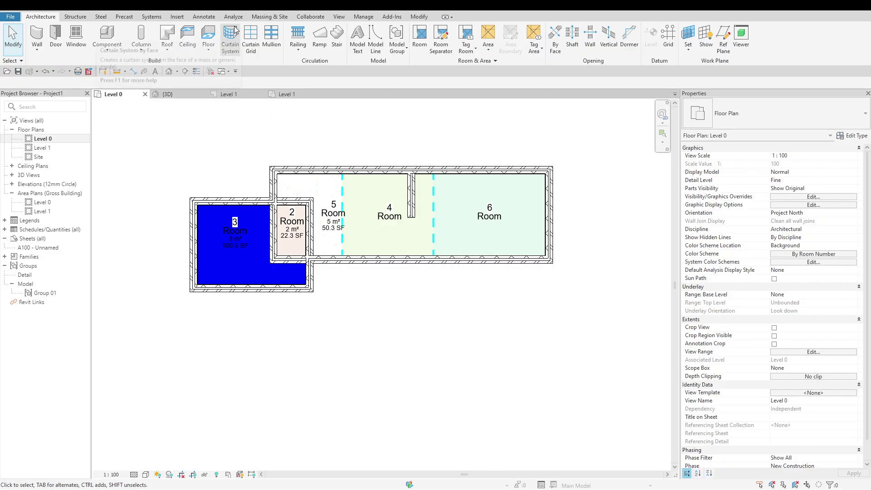
# Step: Place a color fill legend for the room number scheme in the empty area below the Level 0 plan
pyautogui.click(204, 17)
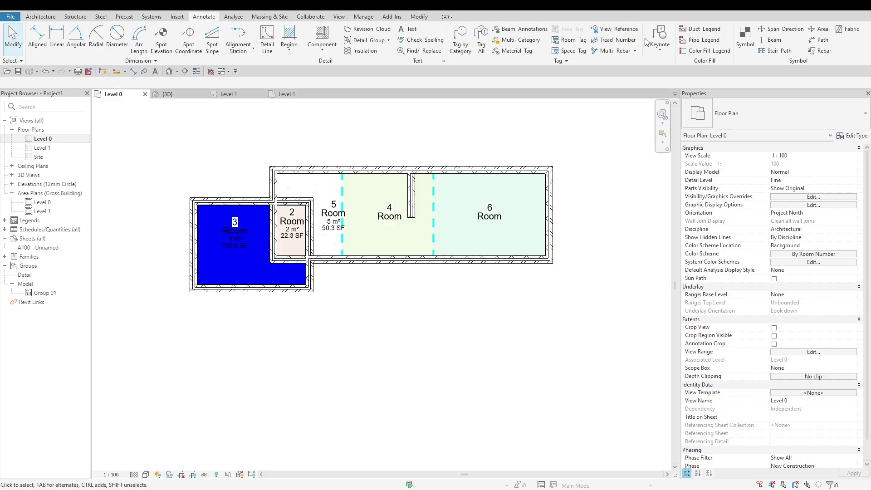
pyautogui.click(730, 53)
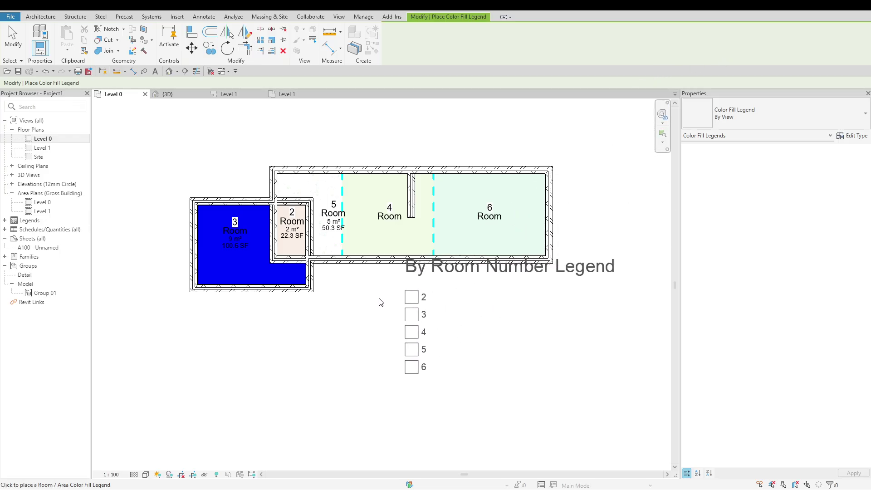
pyautogui.scroll(-2, 236, 355)
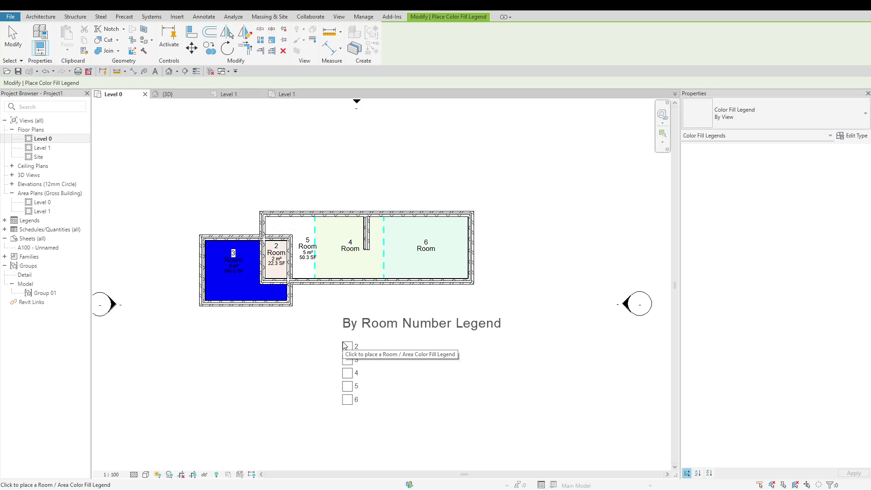
pyautogui.click(343, 345)
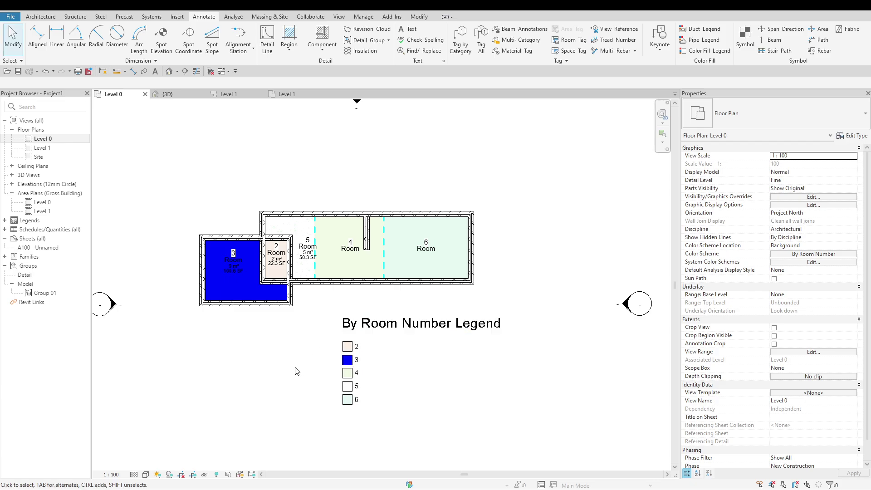
pyautogui.scroll(1, 295, 373)
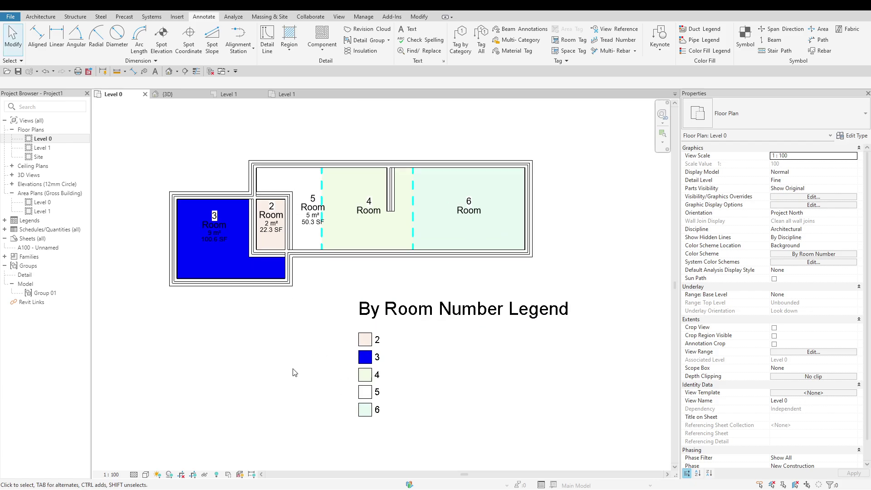
pyautogui.scroll(1, 295, 373)
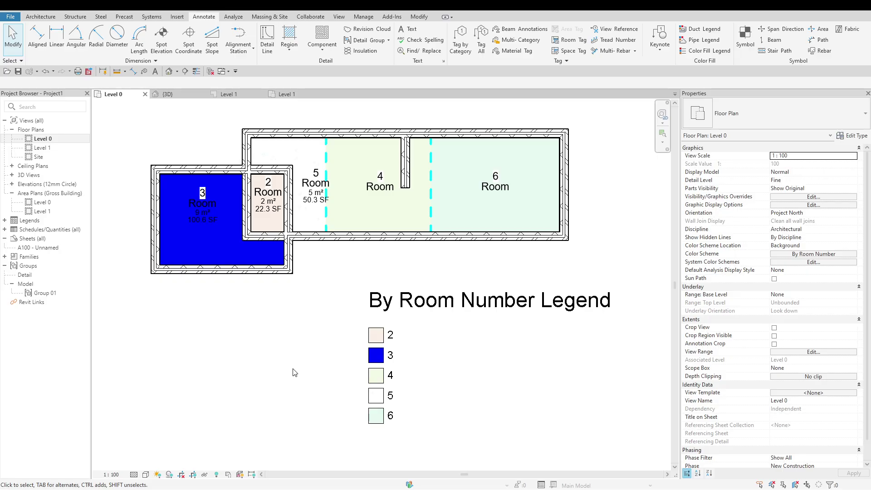